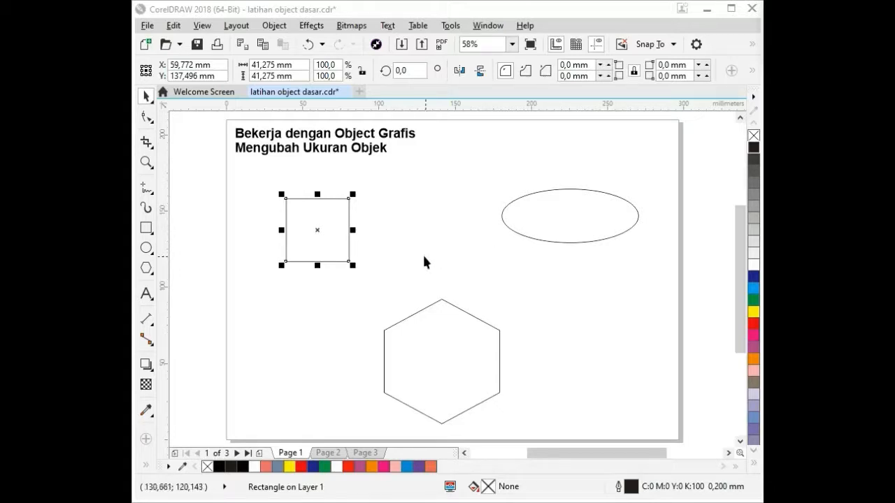
# Step: Enlarge the square proportionally from its lower-right corner to about 53 mm per side
pyautogui.click(507, 263)
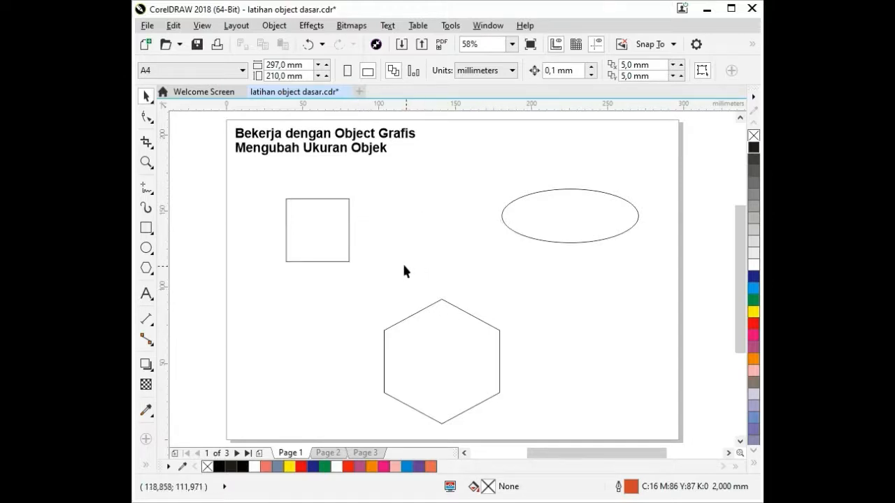
pyautogui.click(320, 231)
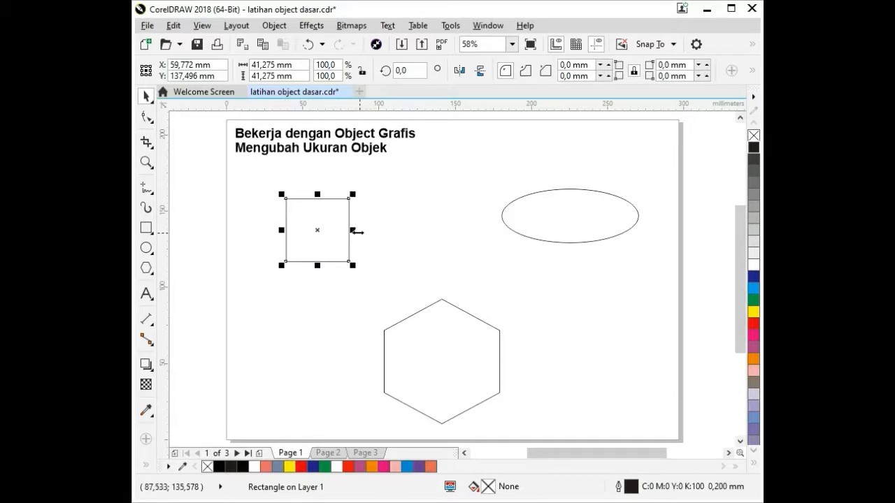
pyautogui.click(392, 252)
pyautogui.click(345, 262)
pyautogui.moveTo(353, 265); pyautogui.dragTo(371, 286)
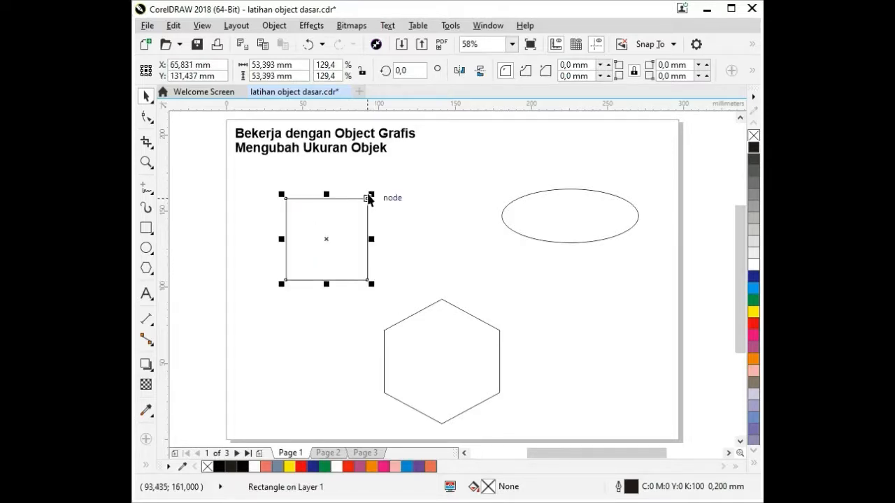
# Step: Resize the square proportionally from its other three corners, ending at about 63 mm per side
pyautogui.moveTo(371, 197); pyautogui.dragTo(392, 187)
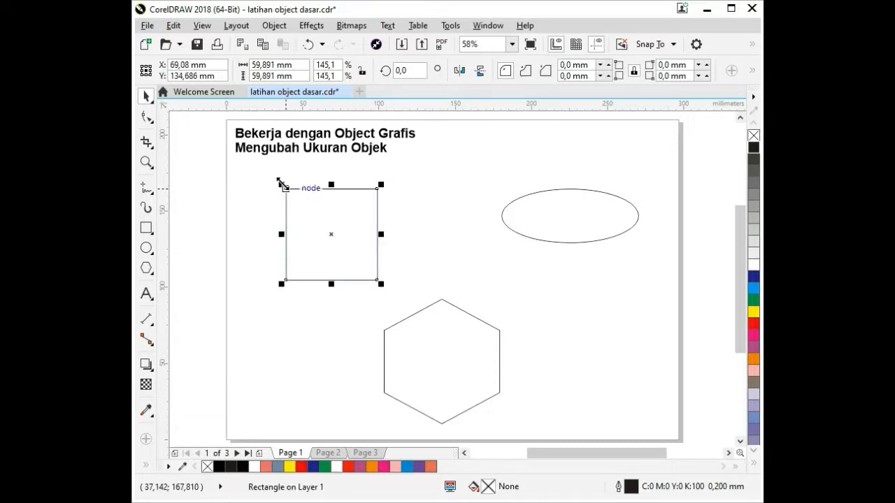
pyautogui.moveTo(283, 185); pyautogui.dragTo(297, 197)
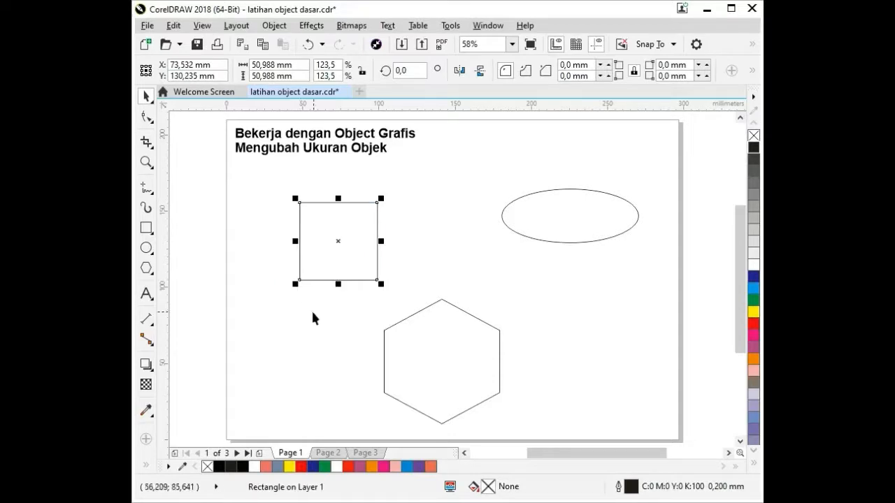
pyautogui.moveTo(293, 286); pyautogui.dragTo(256, 304)
pyautogui.moveTo(332, 271); pyautogui.dragTo(327, 265)
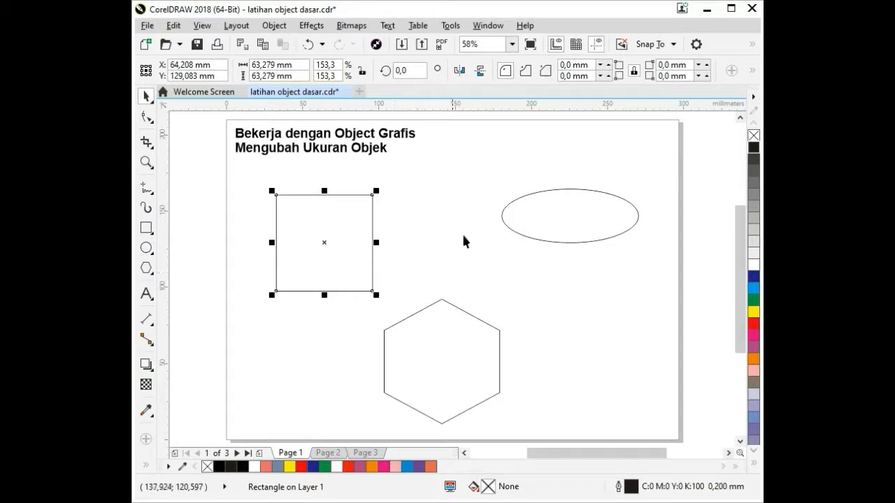
pyautogui.click(528, 267)
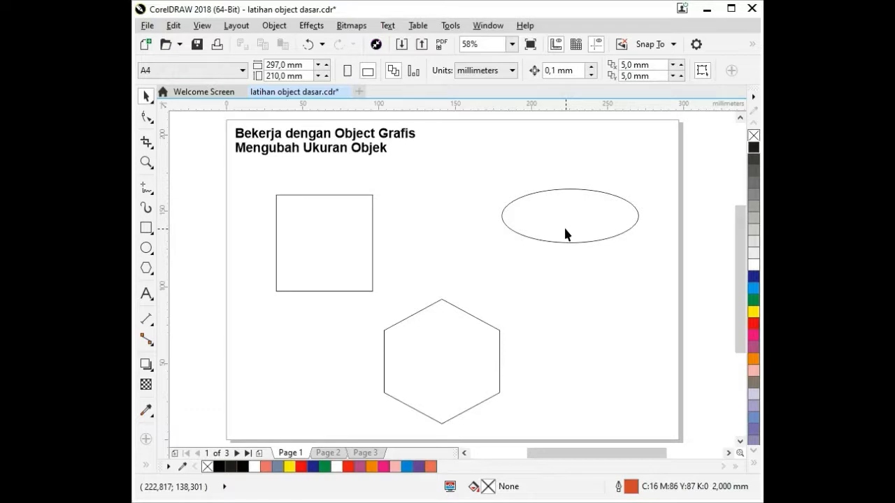
# Step: Reshape the ellipse non-proportionally from its side and bottom midpoints to about 37 mm wide and 64 mm high
pyautogui.click(566, 231)
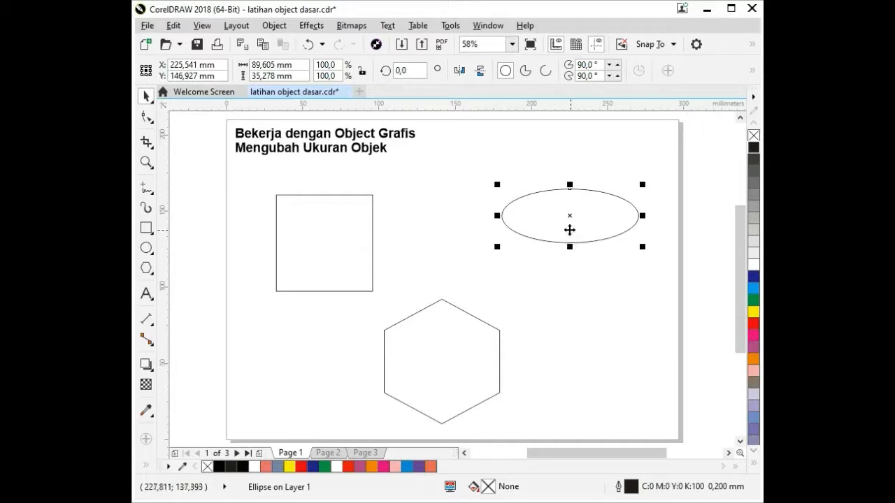
pyautogui.moveTo(642, 216); pyautogui.dragTo(598, 215)
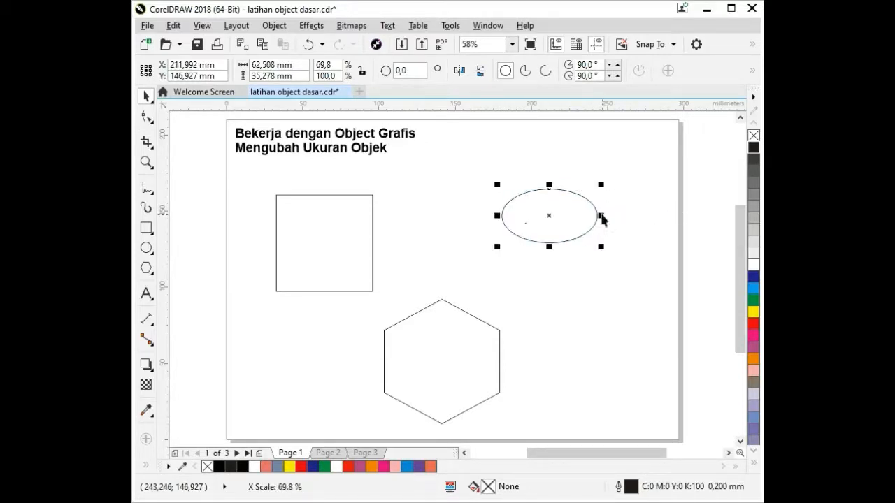
pyautogui.moveTo(498, 215); pyautogui.dragTo(524, 215)
pyautogui.moveTo(561, 250); pyautogui.dragTo(552, 292)
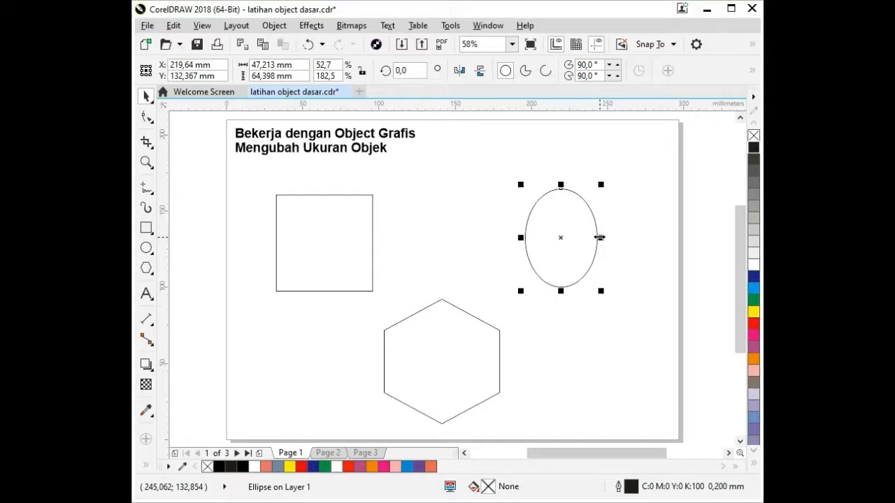
pyautogui.moveTo(600, 238); pyautogui.dragTo(581, 230)
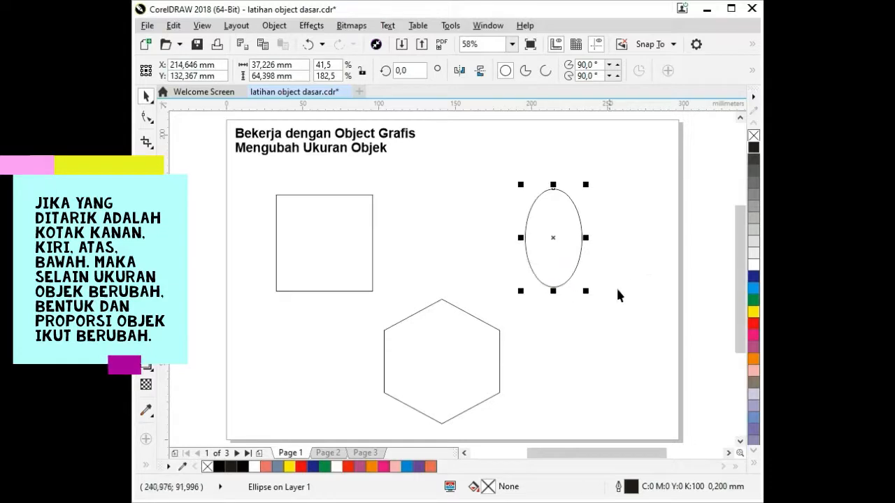
pyautogui.click(632, 270)
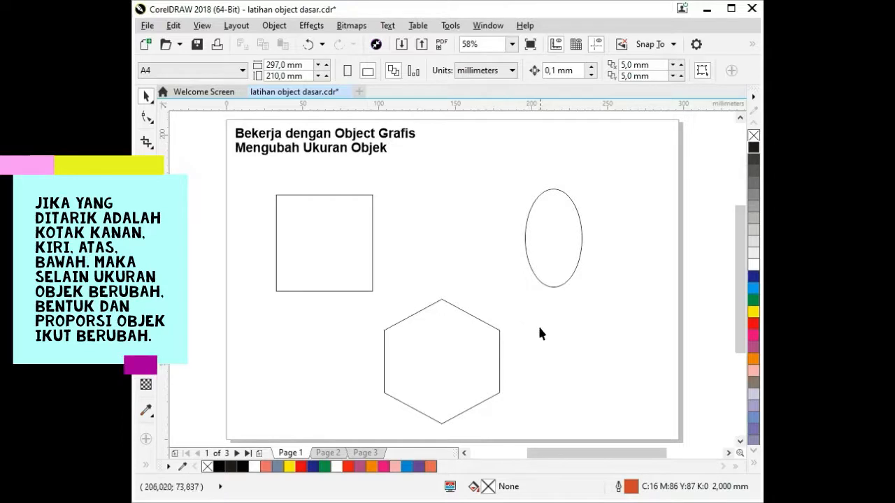
# Step: Set the hexagon's width and height to 100 mm and move it slightly up and to the right on the page
pyautogui.click(445, 321)
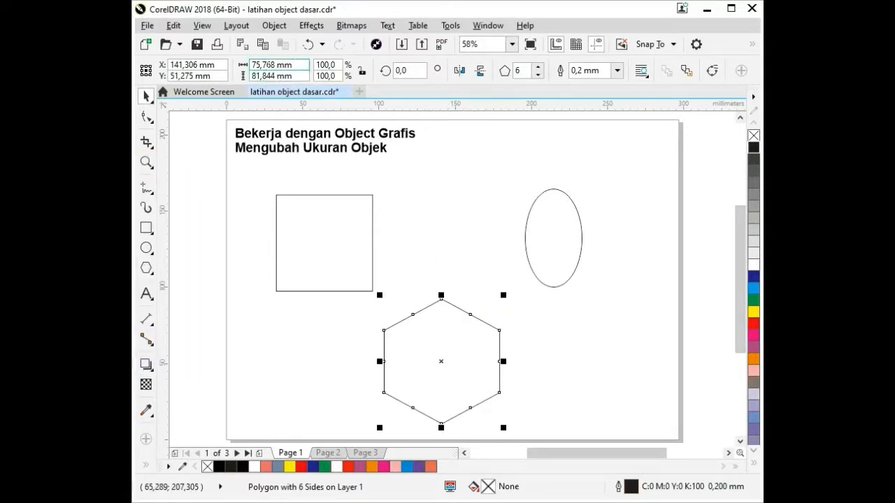
pyautogui.click(278, 76)
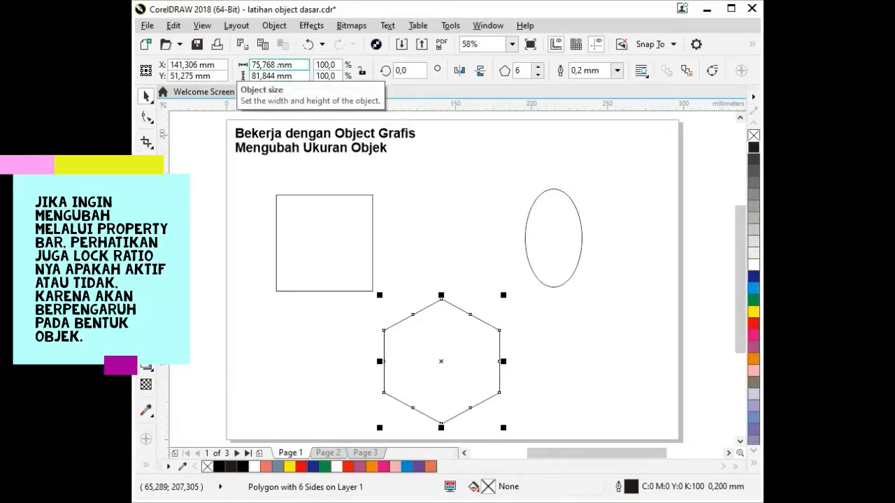
pyautogui.doubleClick(272, 64)
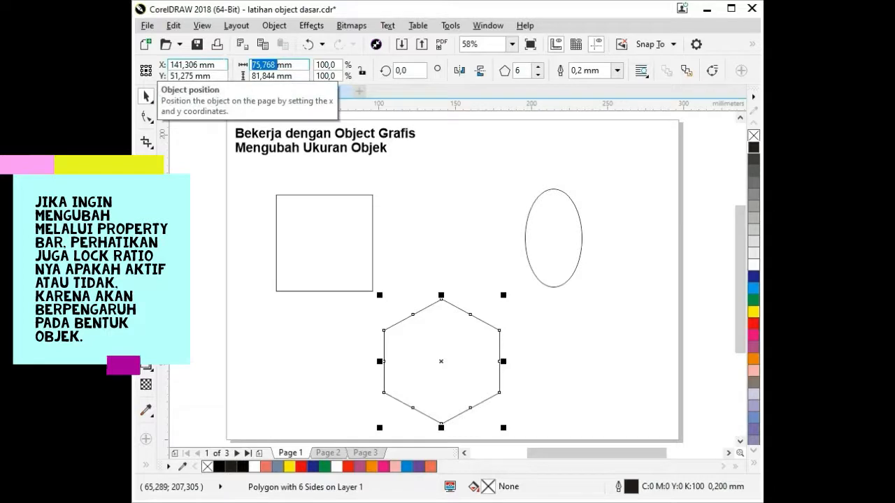
pyautogui.write('100')
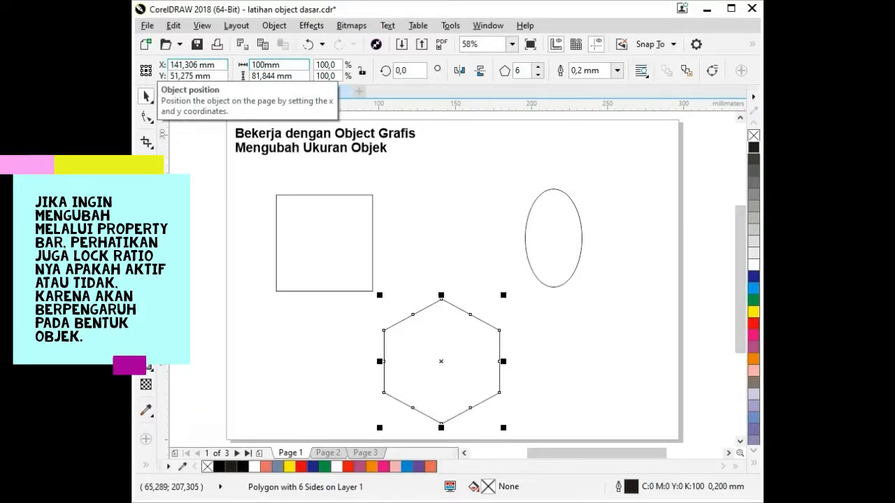
pyautogui.press('Return')
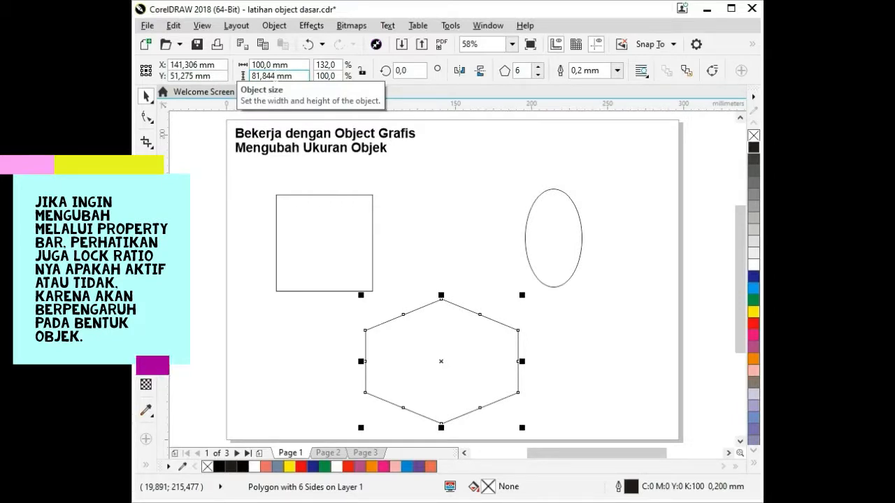
pyautogui.doubleClick(262, 75)
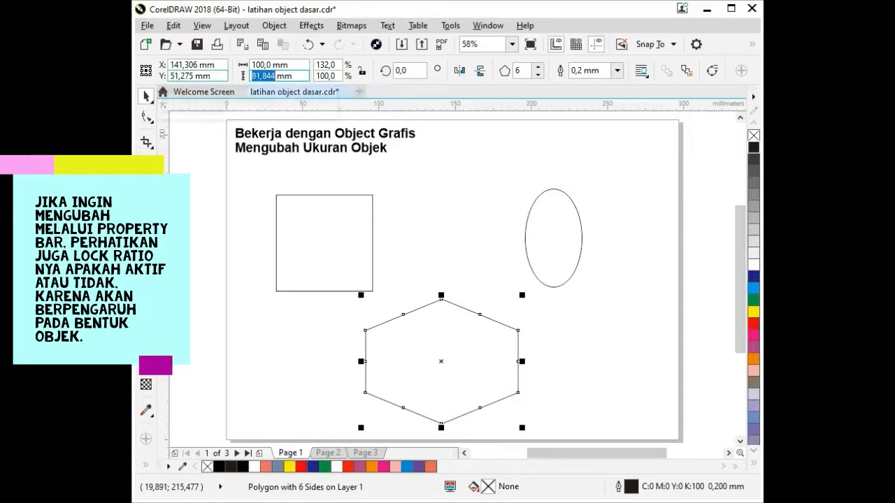
pyautogui.write('100')
pyautogui.press('Return')
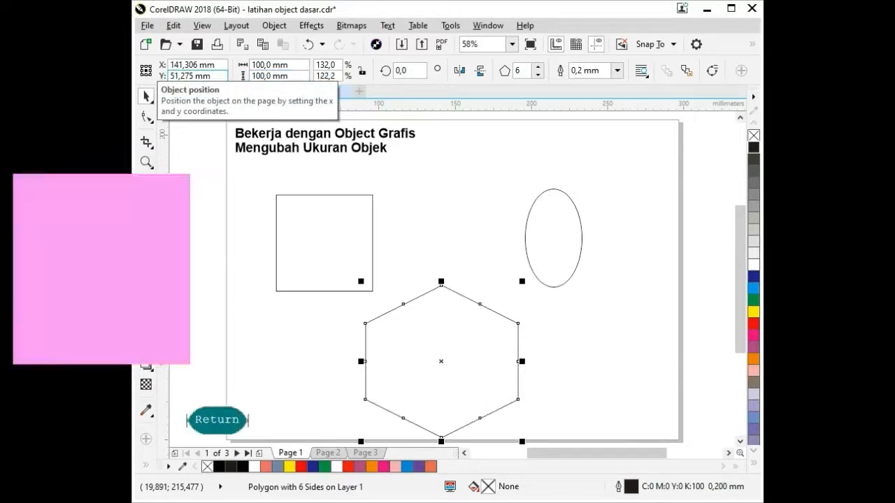
pyautogui.moveTo(442, 306)
pyautogui.mouseDown()
pyautogui.moveTo(443, 286)
pyautogui.moveTo(448, 329)
pyautogui.moveTo(445, 318)
pyautogui.mouseUp()
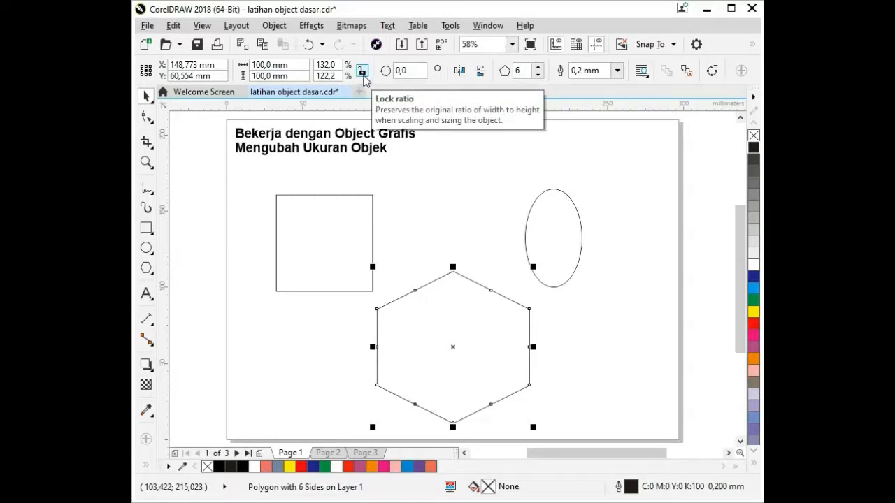
# Step: Lock the hexagon's width-to-height ratio and set its horizontal scale factor to 50%
pyautogui.click(362, 71)
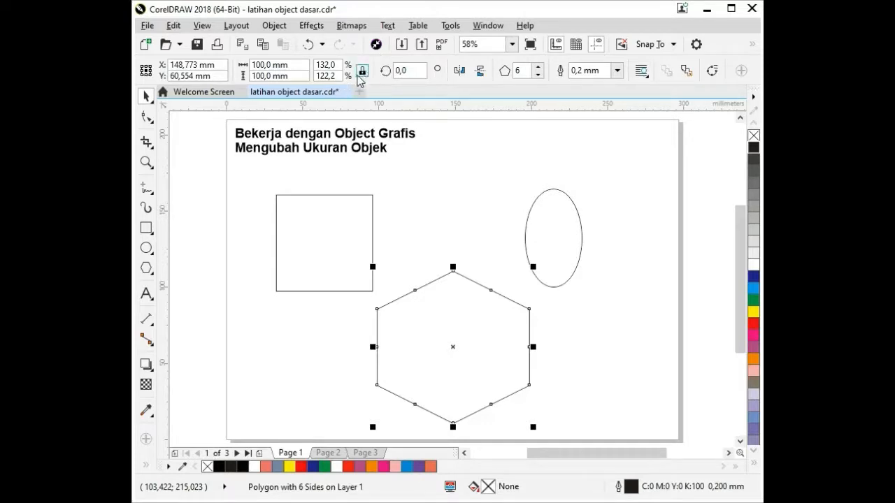
pyautogui.click(363, 71)
pyautogui.doubleClick(324, 65)
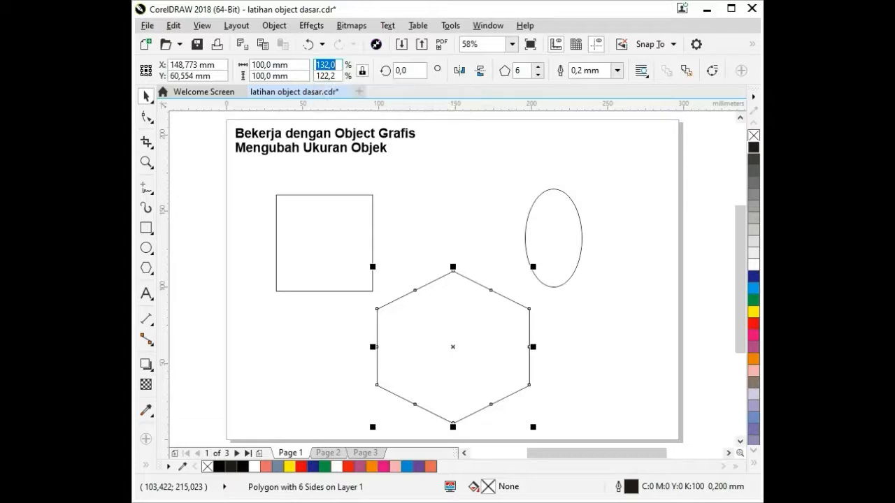
pyautogui.write('50')
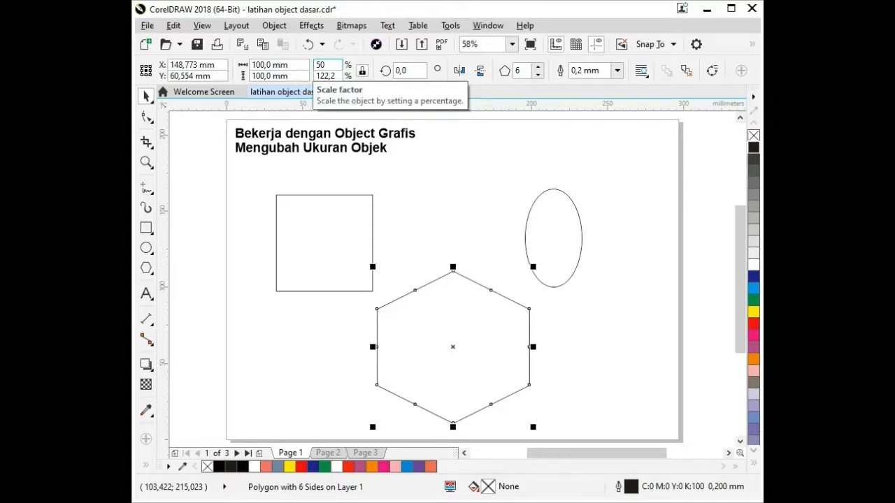
pyautogui.press('Return')
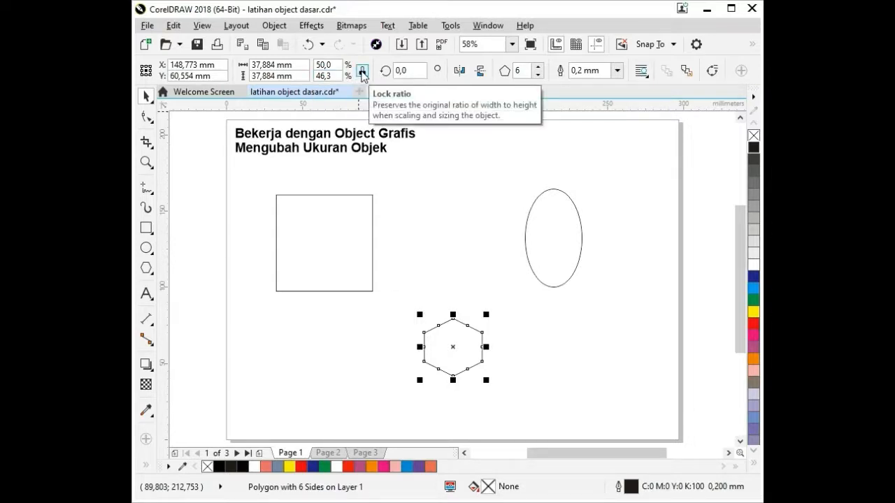
# Step: Unlock the hexagon's ratio, set only its horizontal scale factor to 100%, and deselect it
pyautogui.click(328, 64)
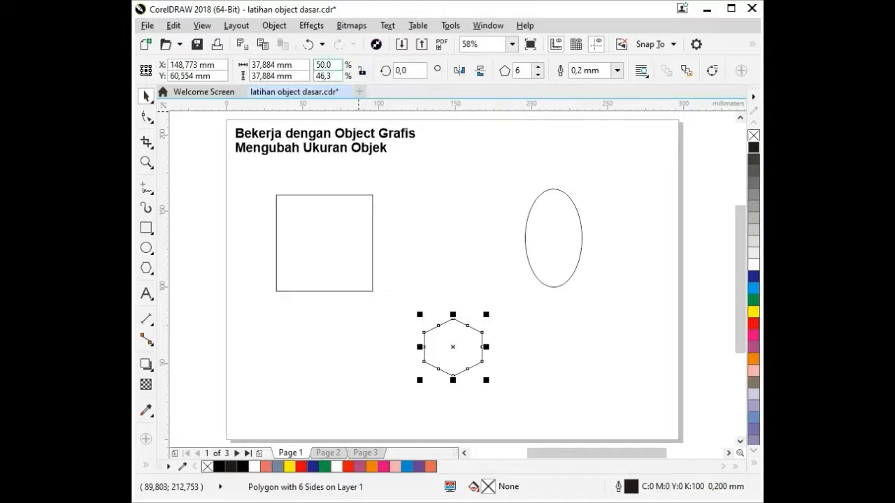
pyautogui.moveTo(331, 64); pyautogui.dragTo(311, 63)
pyautogui.write('100')
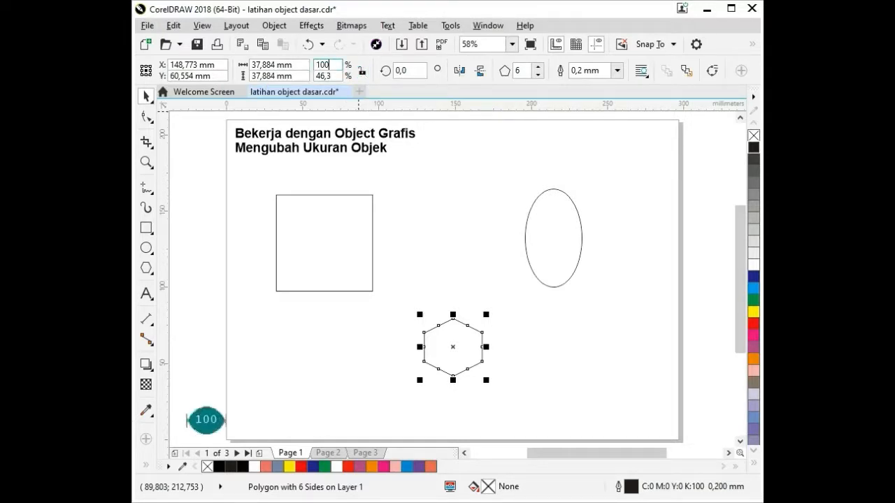
pyautogui.press('Return')
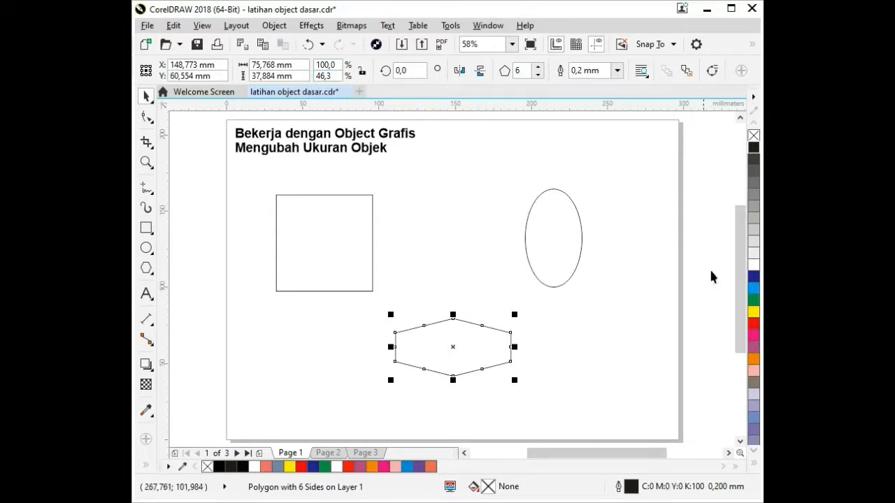
pyautogui.press('Escape')
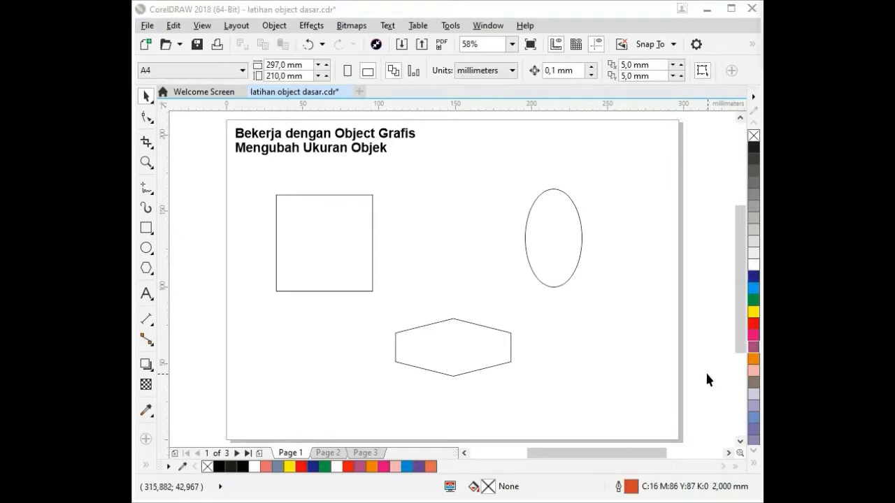
# Step: Go to Page 2 and fill the arrow above the "color pallete" label with turquoise (C:60 M:0 Y:20 K:0)
pyautogui.click(336, 455)
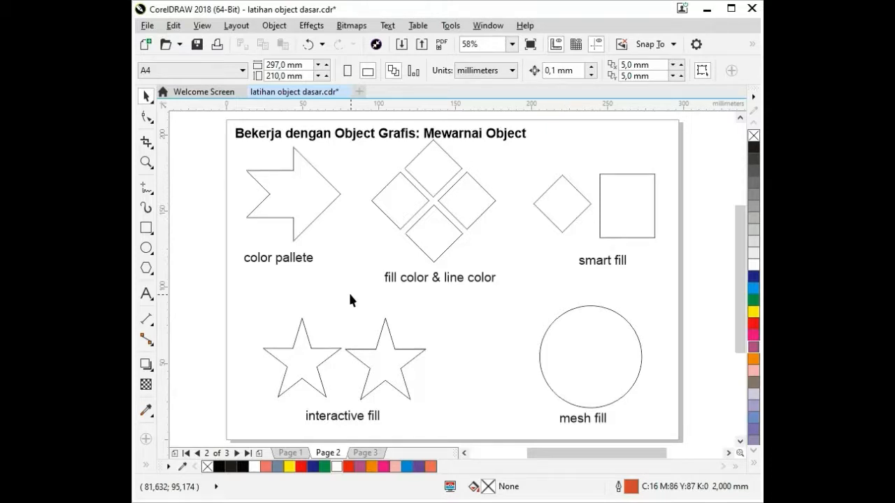
pyautogui.click(307, 224)
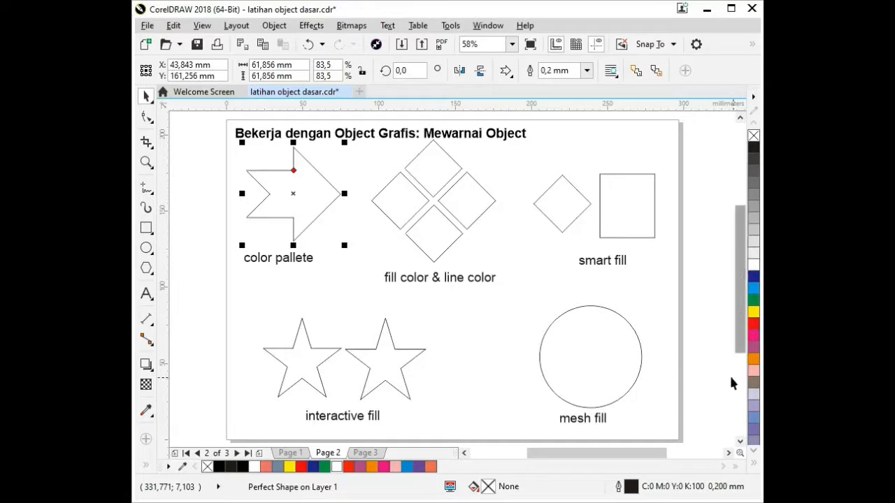
pyautogui.click(754, 466)
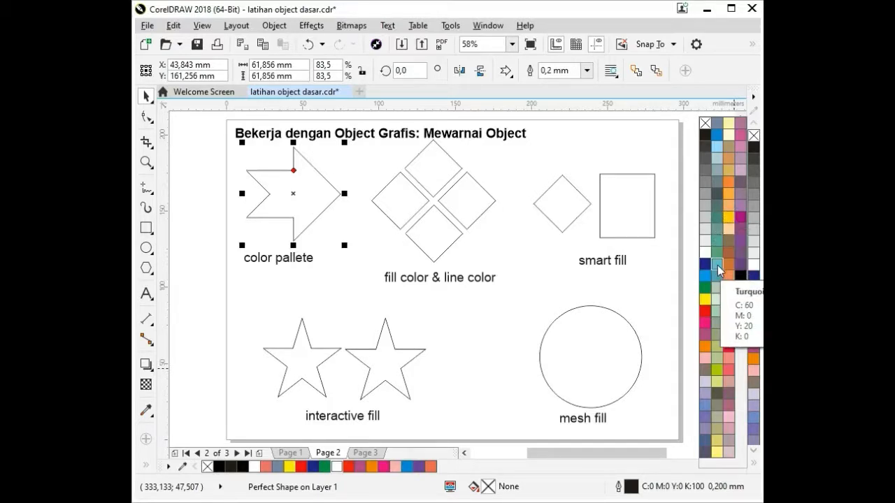
pyautogui.click(718, 269)
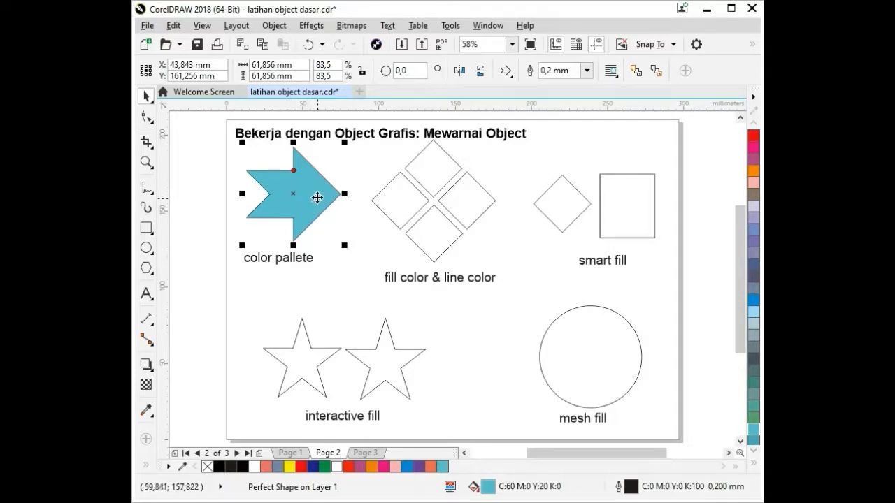
# Step: Recolor the arrow's fill to red and then to orange, and deselect the shape
pyautogui.click(754, 137)
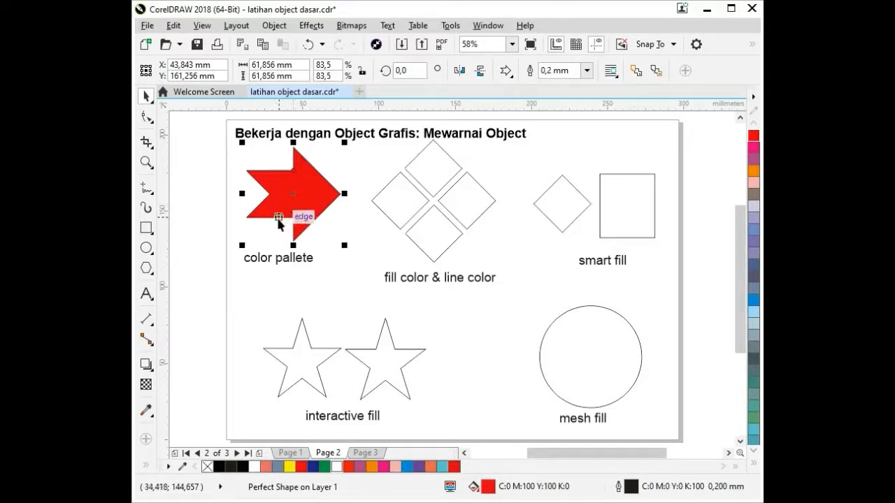
pyautogui.click(754, 171)
pyautogui.click(288, 271)
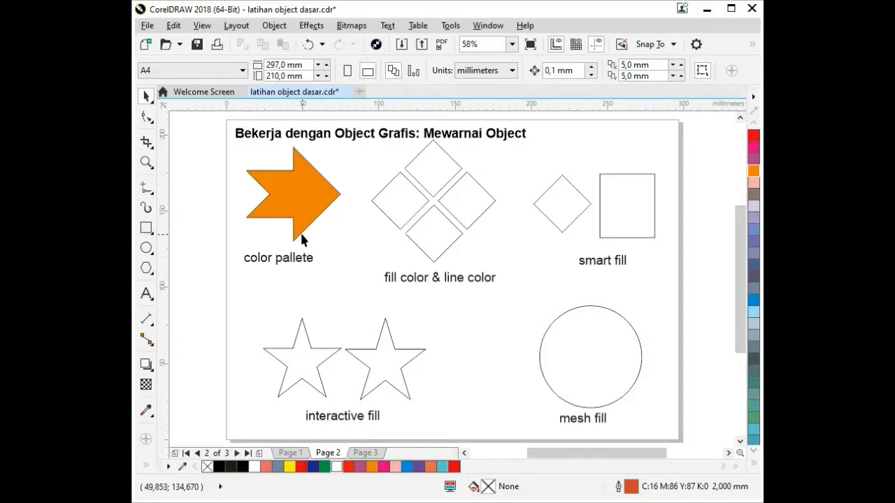
# Step: With nothing selected, set the document's default outline color for new graphic objects to red (C:0 M:100 Y:100 K:0)
pyautogui.scroll(6, 300, 232)
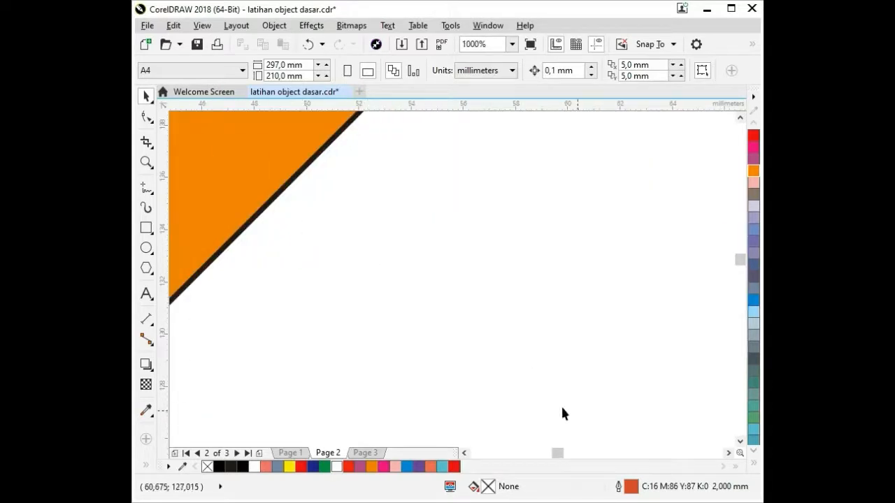
pyautogui.press('ctrl')
pyautogui.press('ctrl')
pyautogui.click(755, 140)
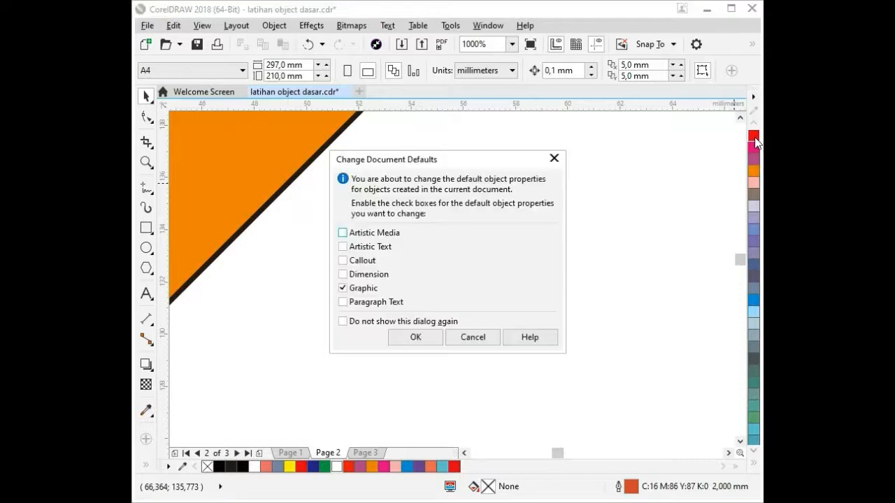
pyautogui.click(416, 338)
# Step: Change the orange arrow's outline color to red (C:0 M:100 Y:100 K:0) and deselect the arrow
pyautogui.click(239, 186)
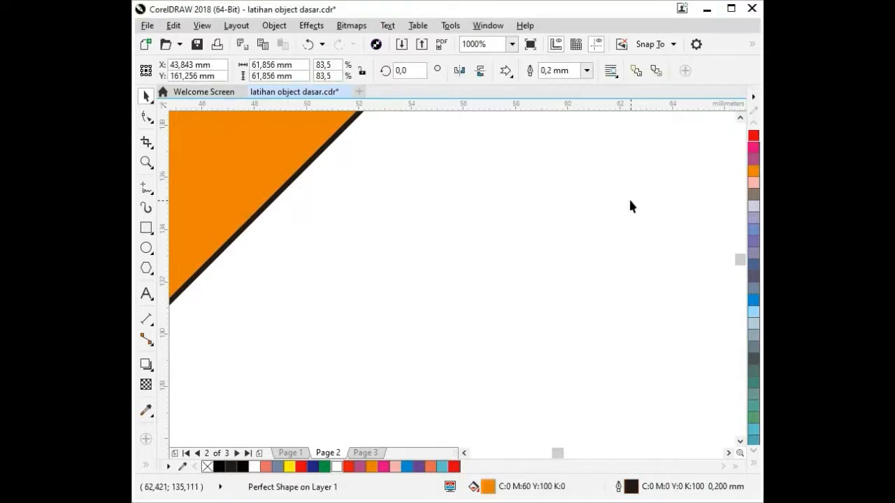
pyautogui.rightClick(756, 140)
pyautogui.scroll(-5, 293, 188)
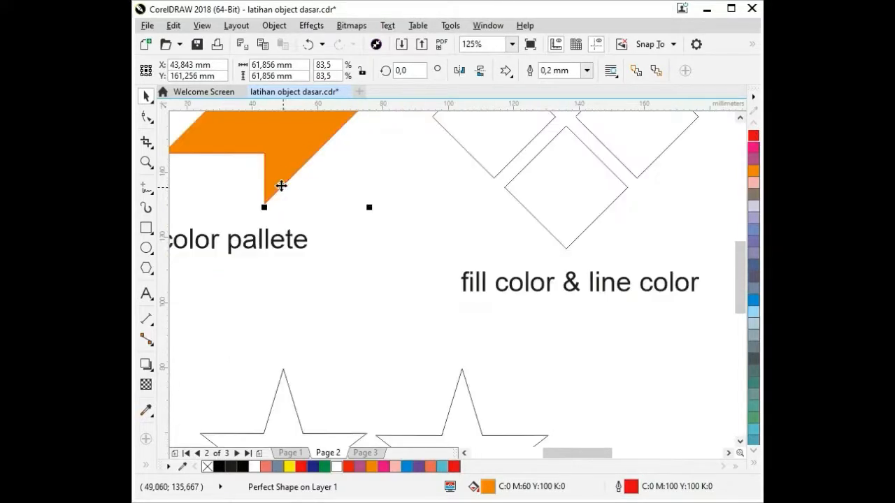
pyautogui.scroll(3, 284, 184)
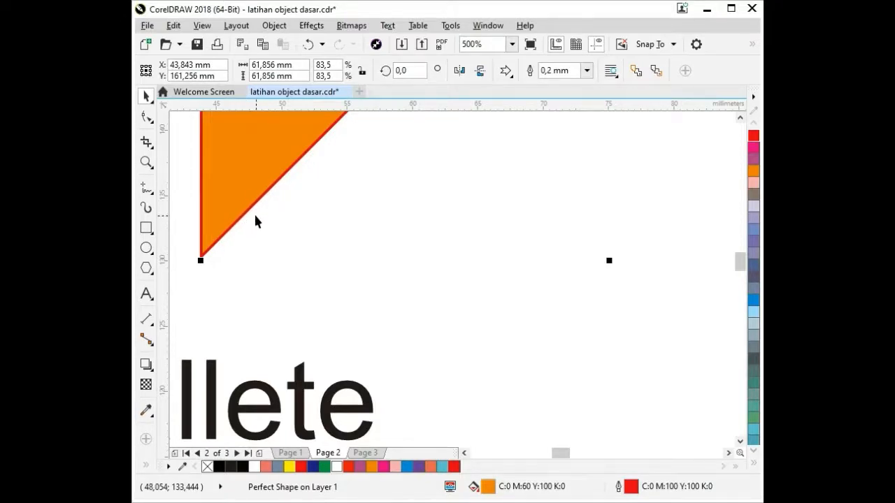
pyautogui.scroll(-2, 254, 213)
pyautogui.scroll(-1, 255, 219)
pyautogui.scroll(-1, 370, 203)
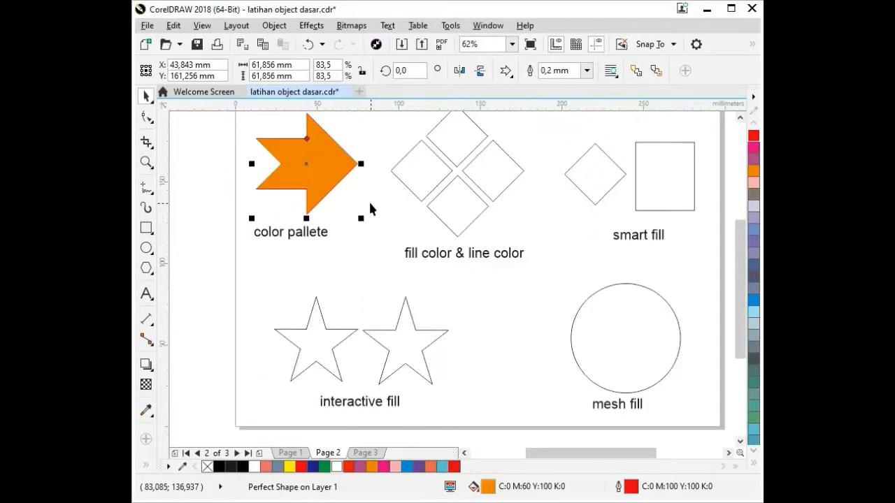
pyautogui.moveTo(742, 237); pyautogui.dragTo(743, 224)
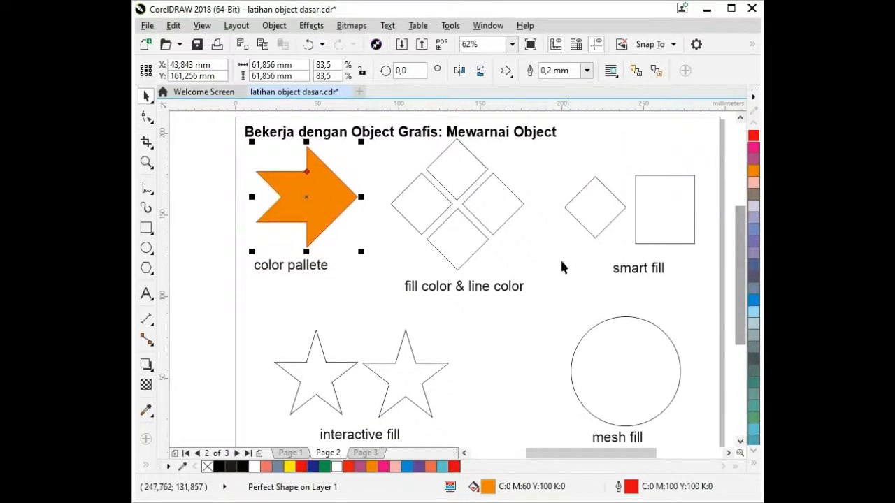
pyautogui.click(493, 312)
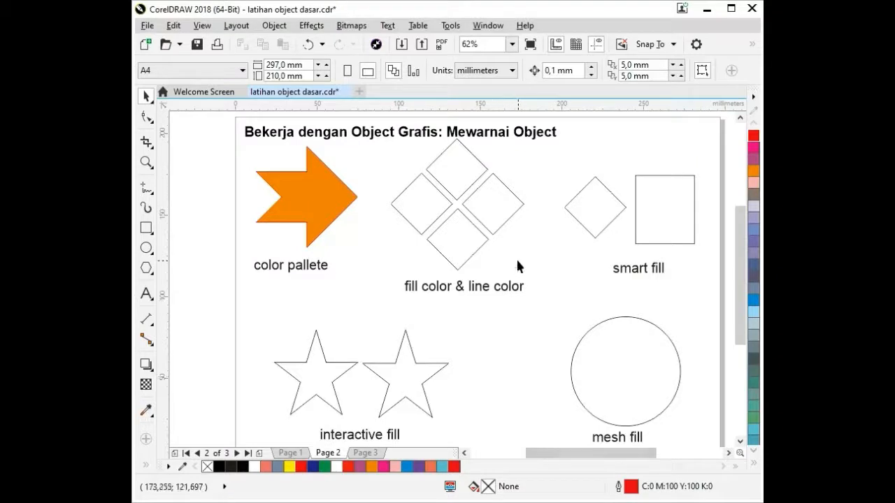
# Step: Open the fill editor for the left diamond above the "fill color & line color" label and choose a uniform fill
pyautogui.click(431, 212)
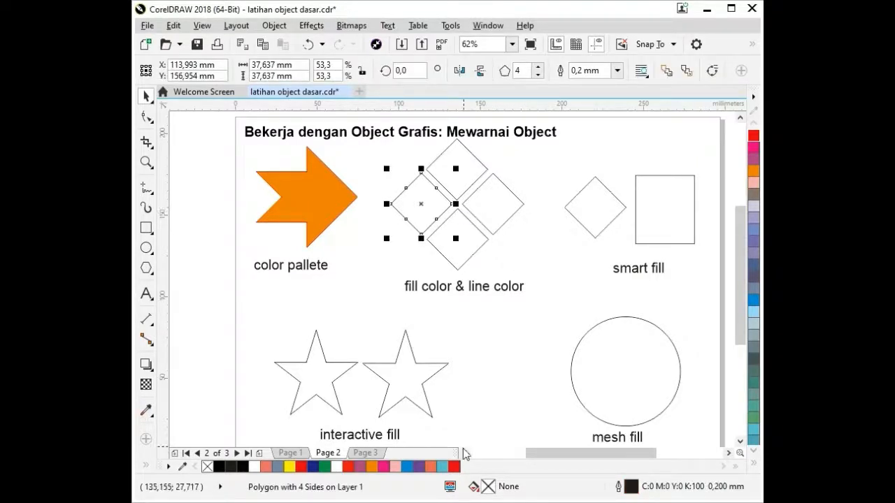
pyautogui.doubleClick(487, 489)
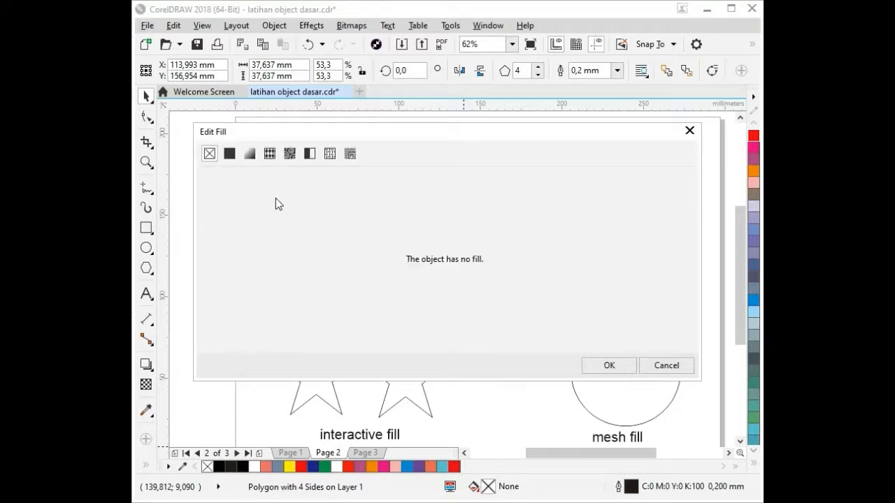
pyautogui.click(230, 154)
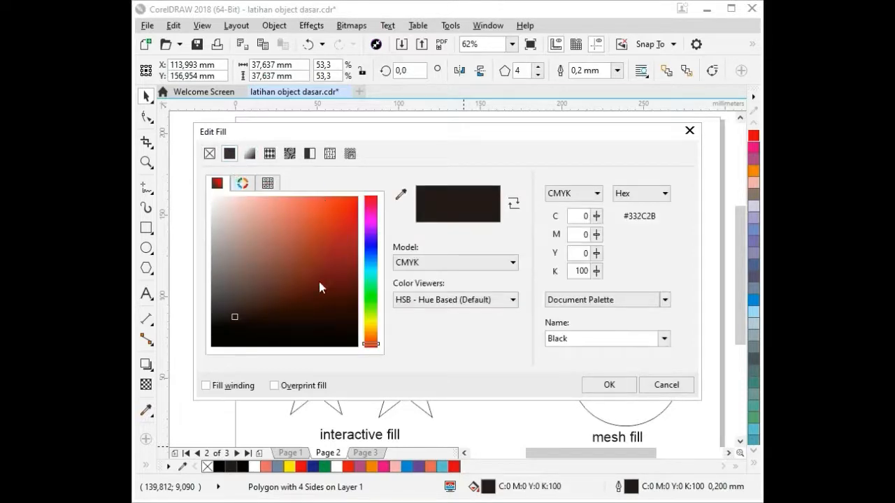
# Step: Examine the fountain, vector pattern, bitmap pattern and two-color pattern fill options, including the vector and two-color pattern presets
pyautogui.click(250, 154)
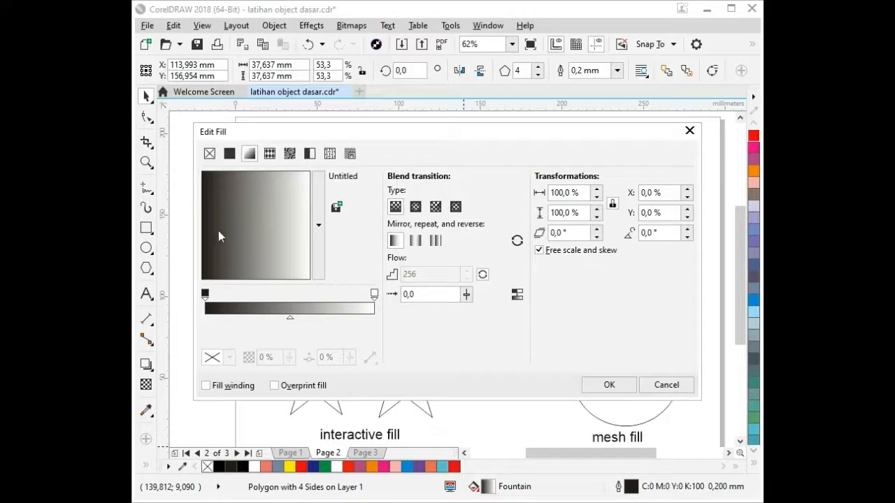
pyautogui.click(270, 154)
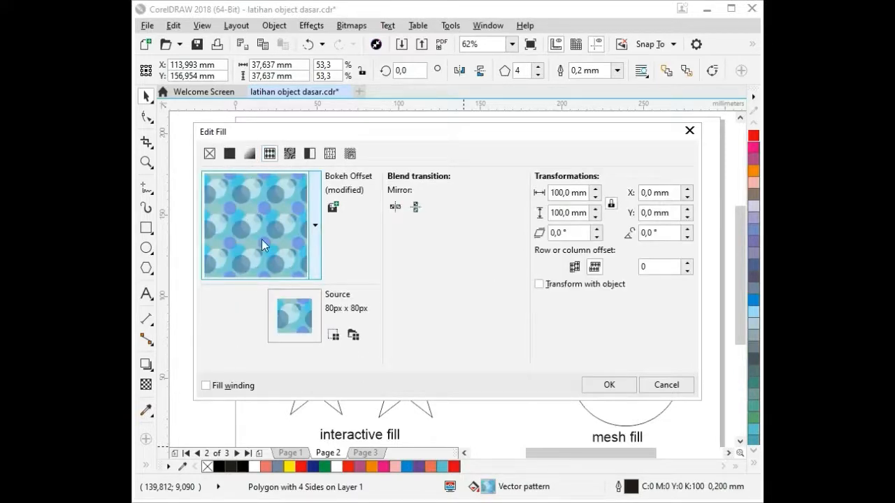
pyautogui.click(311, 254)
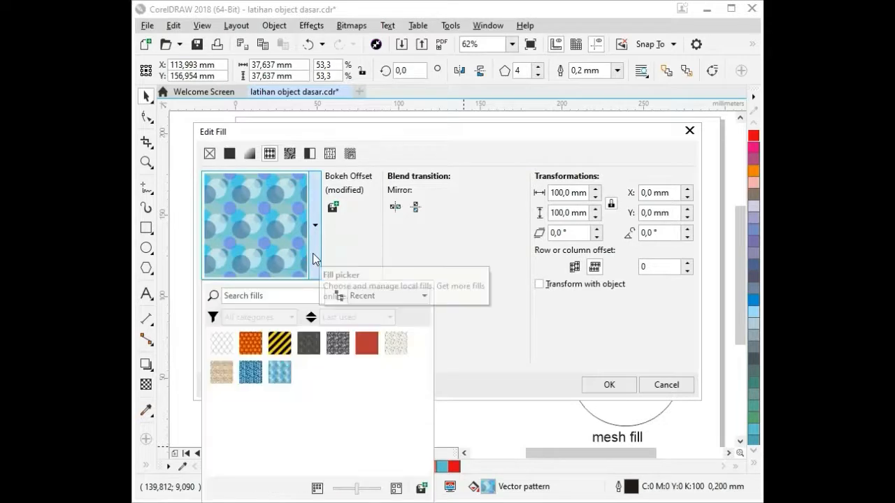
pyautogui.click(290, 154)
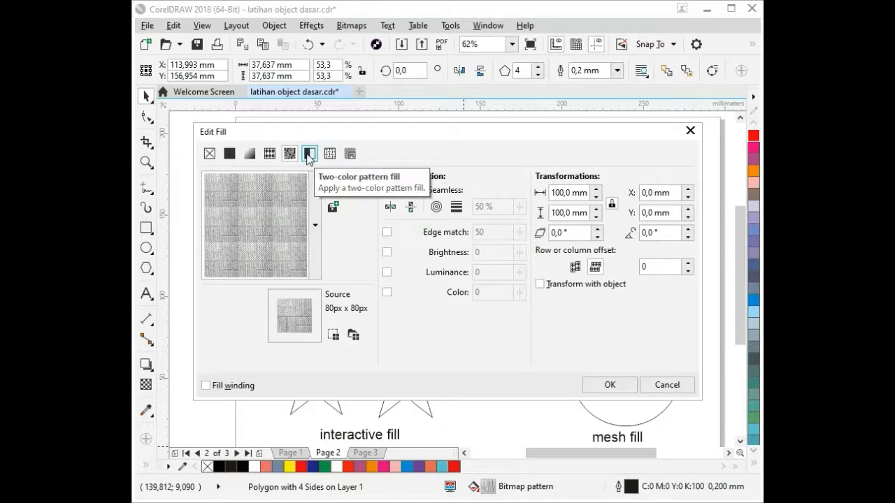
pyautogui.click(307, 155)
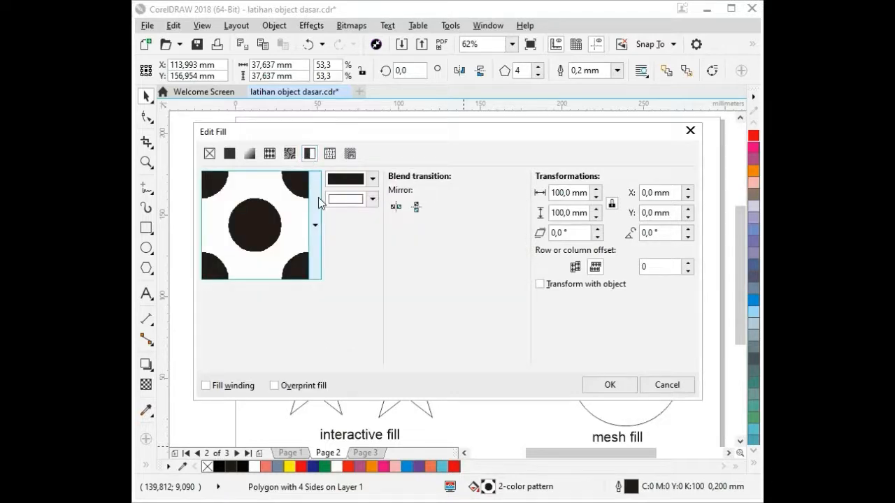
pyautogui.click(316, 200)
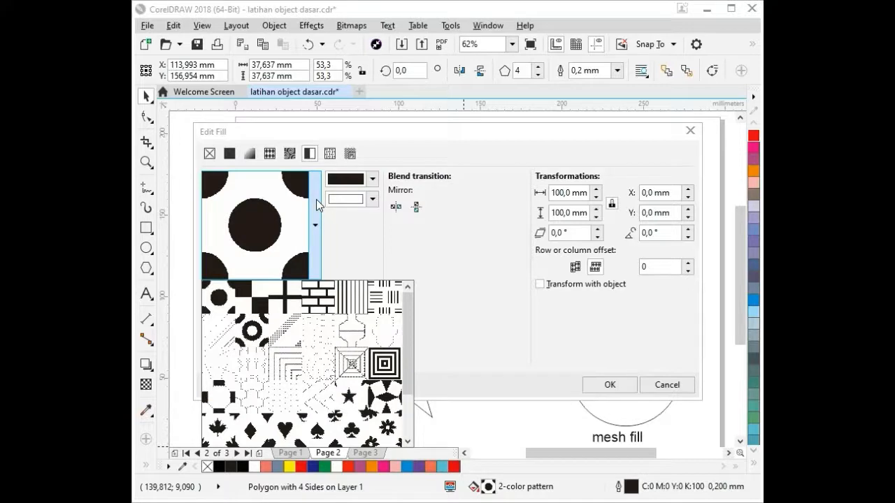
pyautogui.click(317, 199)
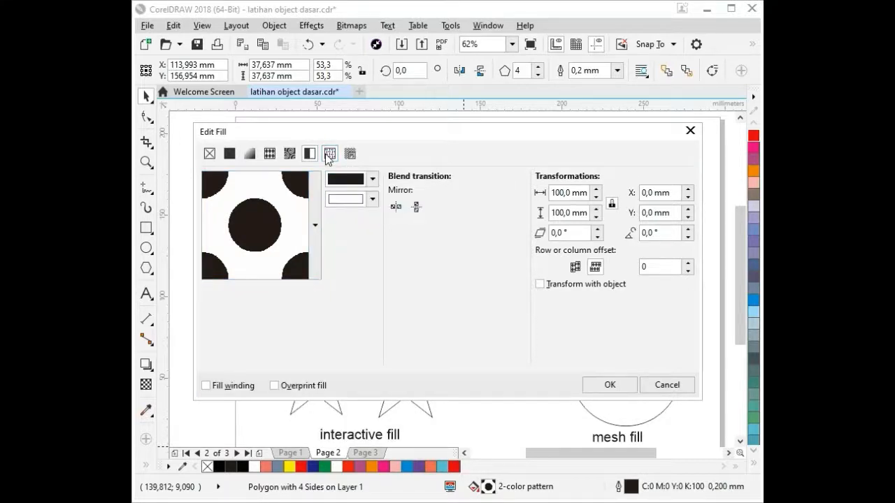
# Step: Examine the texture fill presets and preview the Bubbles and Carpet PostScript fills, then return to the uniform fill
pyautogui.click(329, 155)
pyautogui.click(315, 217)
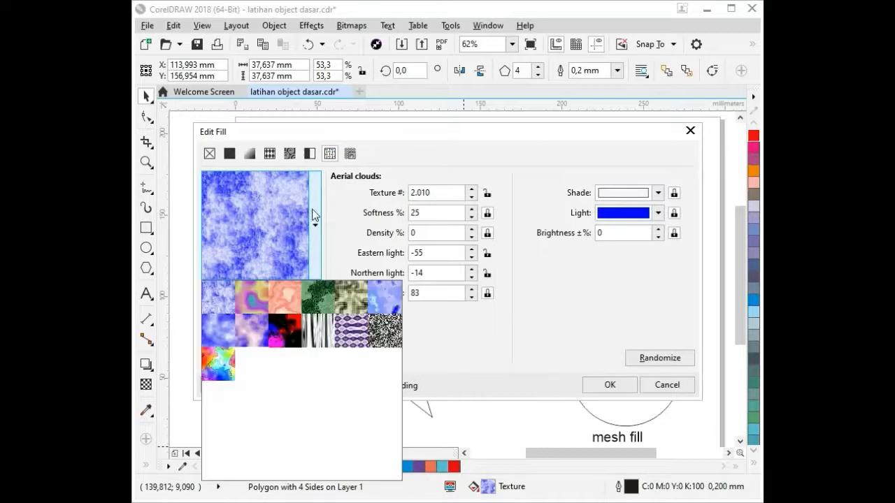
pyautogui.click(315, 222)
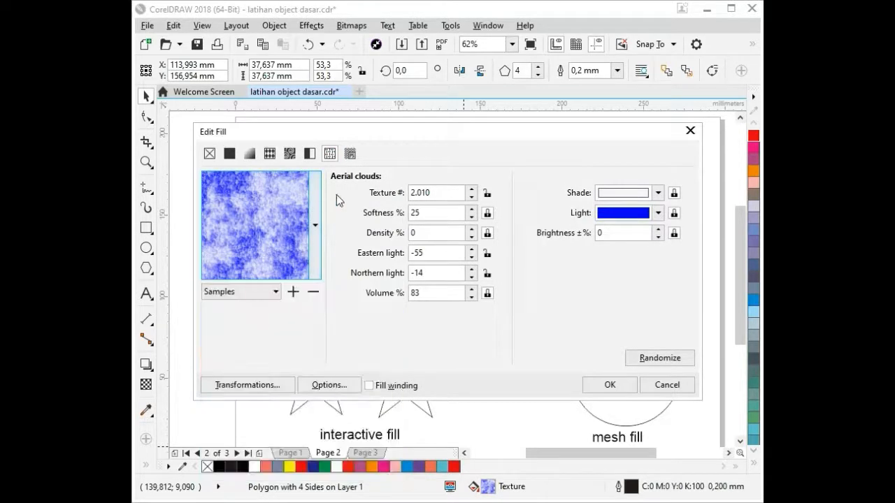
pyautogui.click(351, 156)
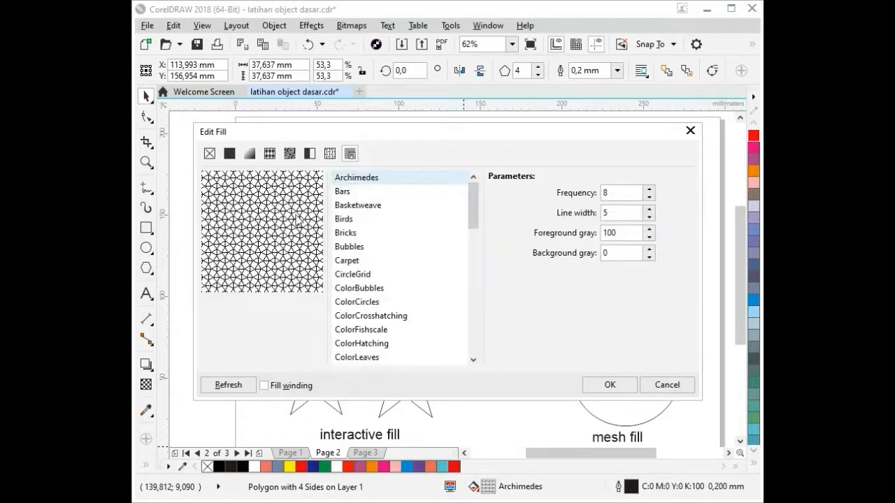
pyautogui.click(337, 247)
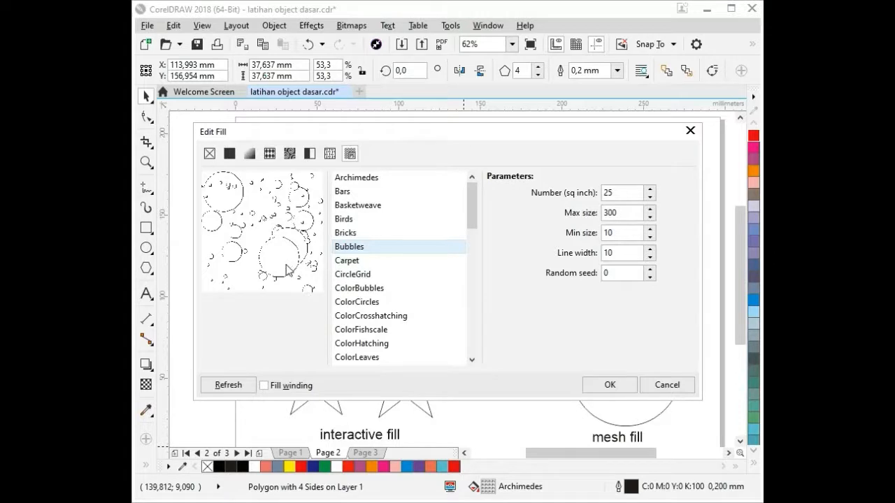
pyautogui.click(349, 260)
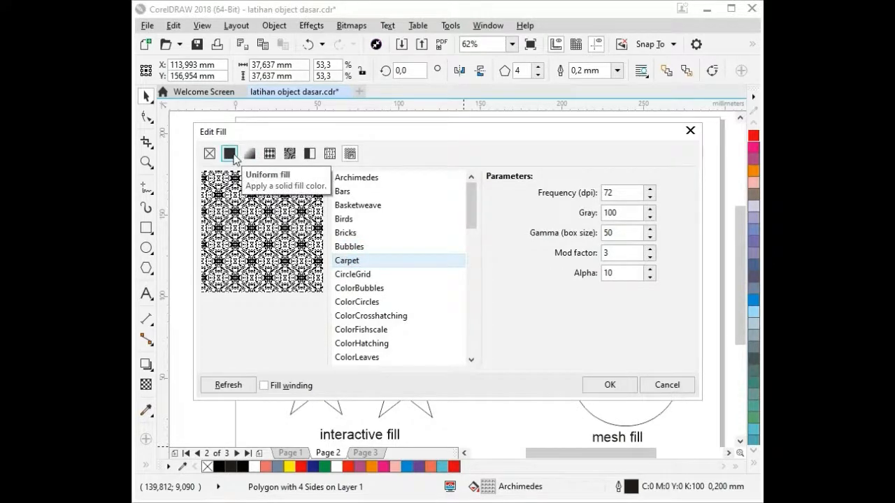
pyautogui.click(229, 154)
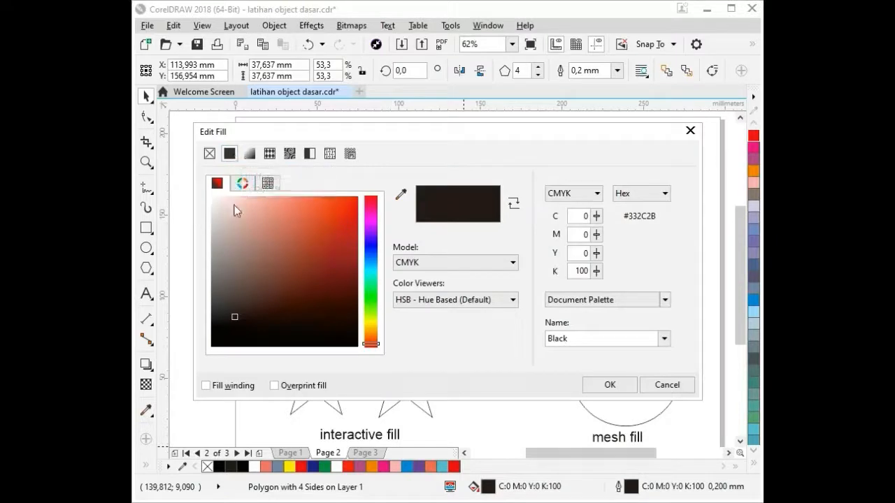
# Step: Try a green uniform fill color (C:80 M:8 Y:82 K:0) and browse the PANTONE solid coated palette for alternatives
pyautogui.click(342, 215)
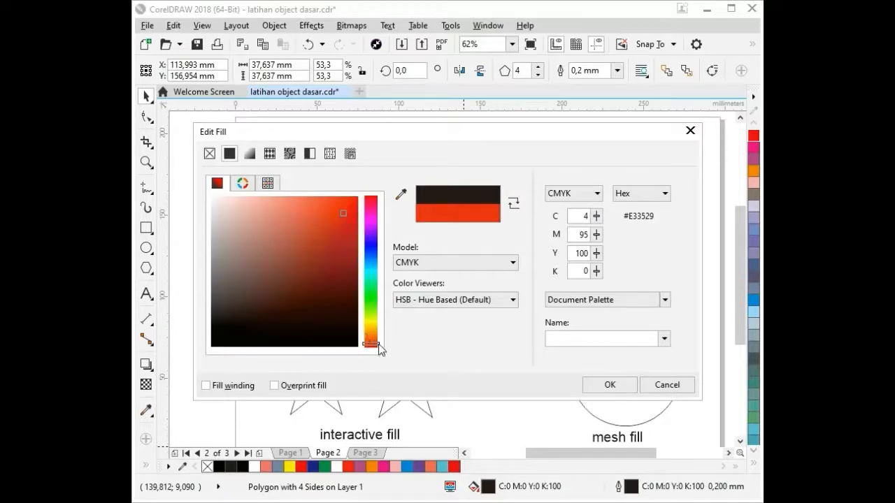
pyautogui.moveTo(375, 347)
pyautogui.mouseDown()
pyautogui.moveTo(378, 280)
pyautogui.moveTo(383, 289)
pyautogui.mouseUp()
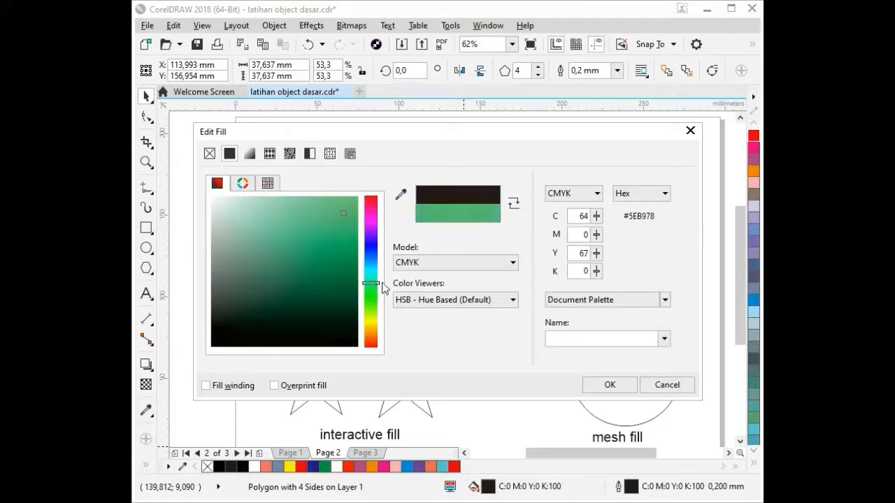
pyautogui.click(341, 250)
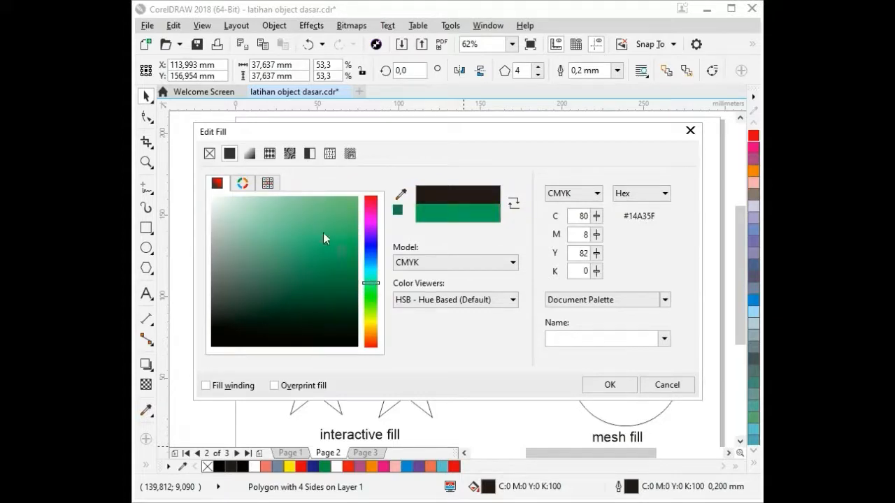
pyautogui.click(270, 185)
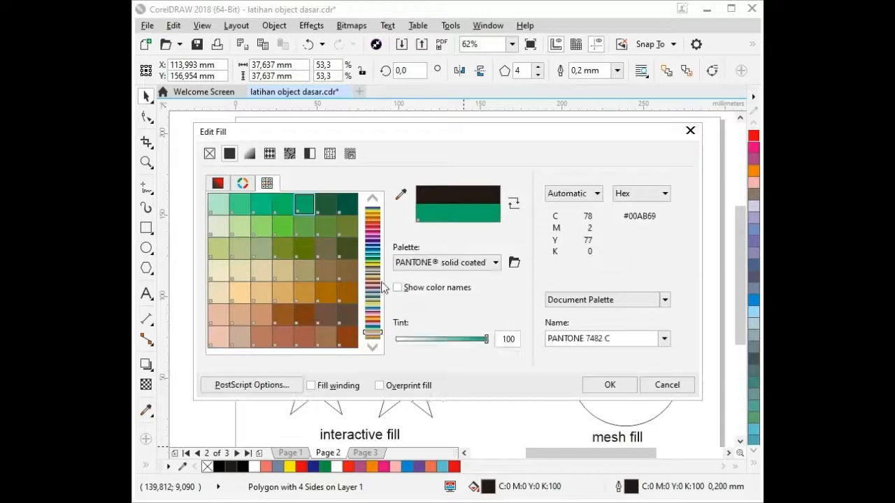
pyautogui.scroll(2, 307, 264)
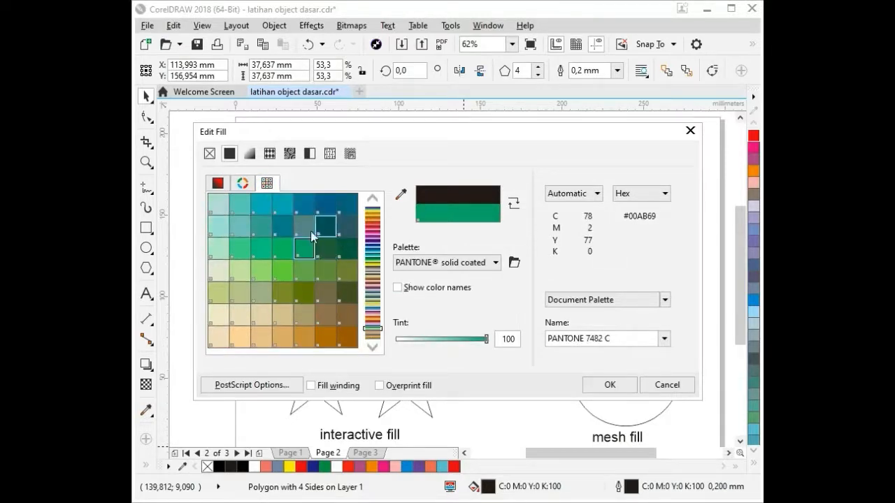
# Step: Fill the left diamond with a uniform blue, C:93 M:76 Y:0 K:0, using the color viewer, and apply it
pyautogui.click(221, 187)
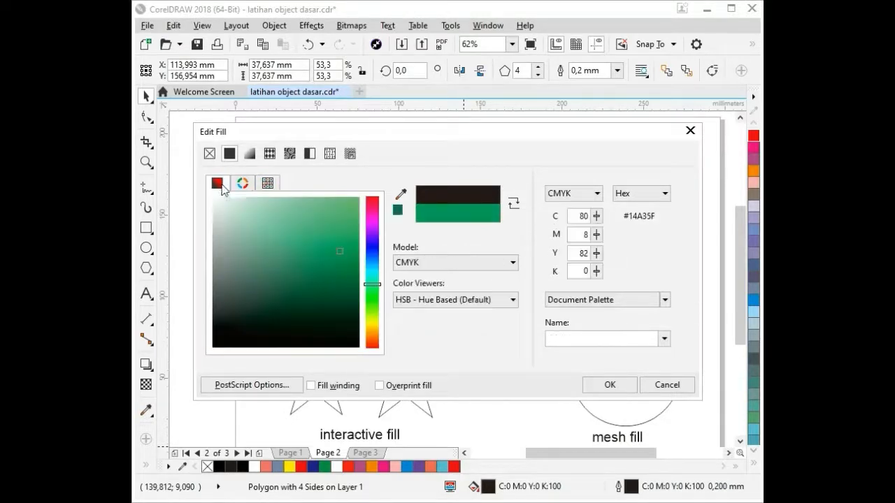
pyautogui.click(371, 247)
pyautogui.click(342, 218)
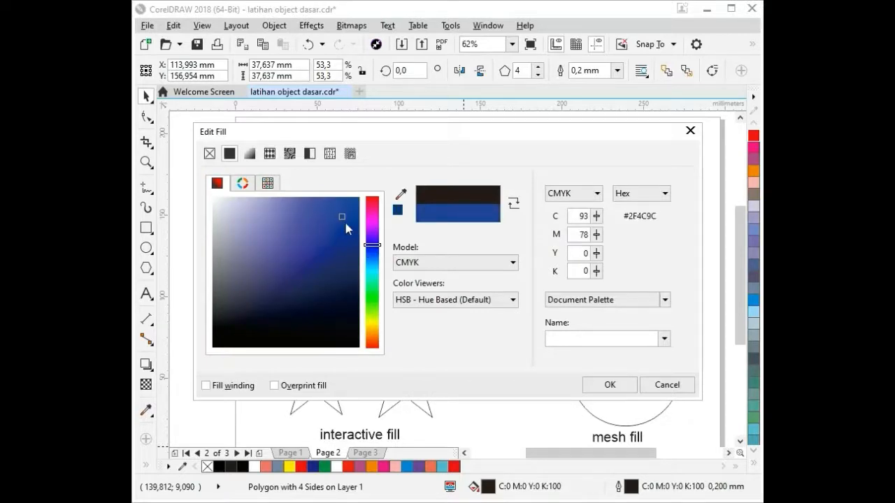
pyautogui.moveTo(346, 223); pyautogui.dragTo(347, 207)
pyautogui.click(608, 388)
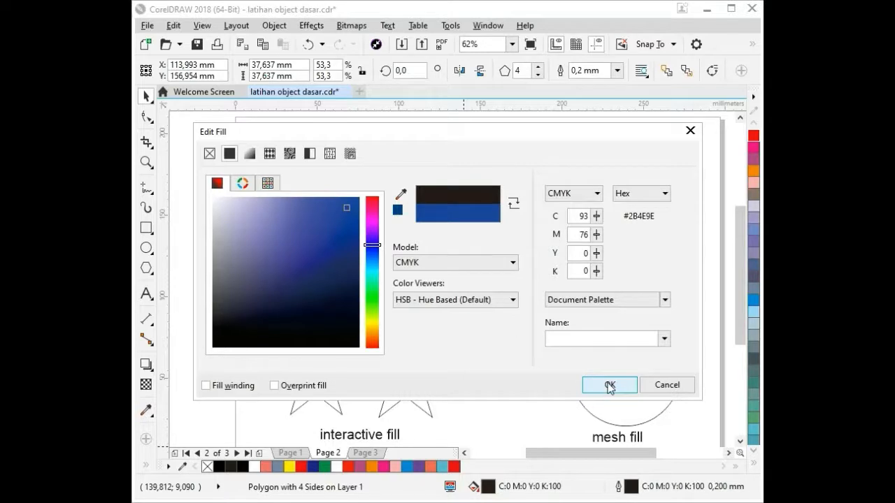
pyautogui.click(610, 387)
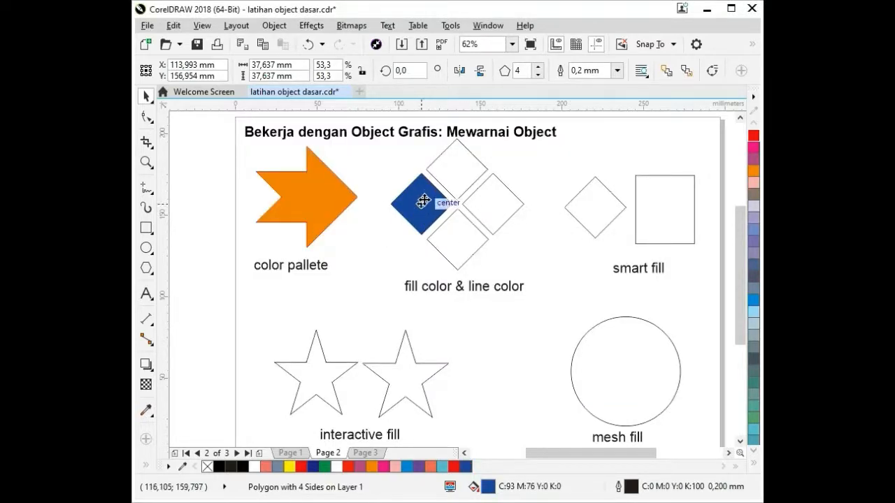
# Step: Give the top diamond a fountain fill and set its start color to dark red, C:44 M:100 Y:100 K:15
pyautogui.click(461, 170)
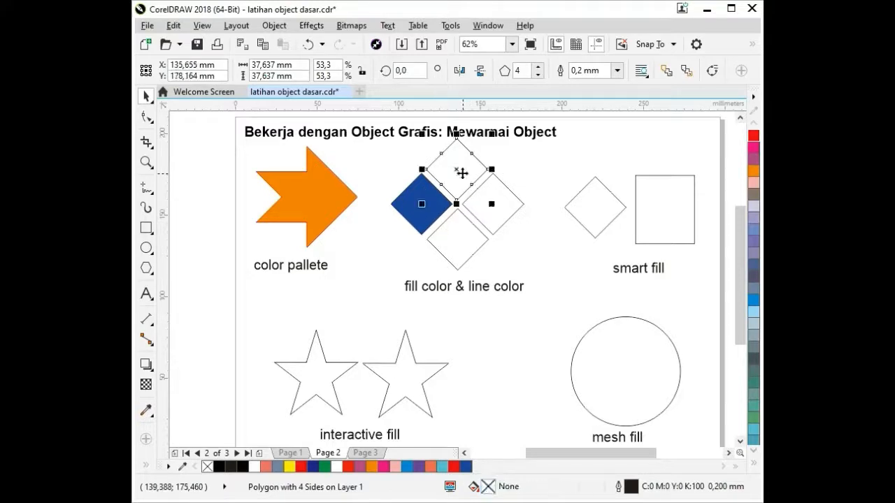
pyautogui.doubleClick(489, 490)
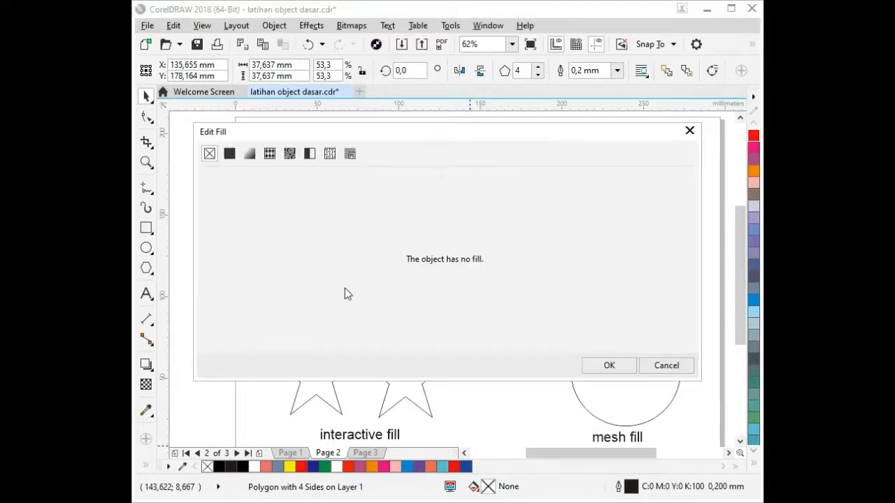
pyautogui.click(251, 156)
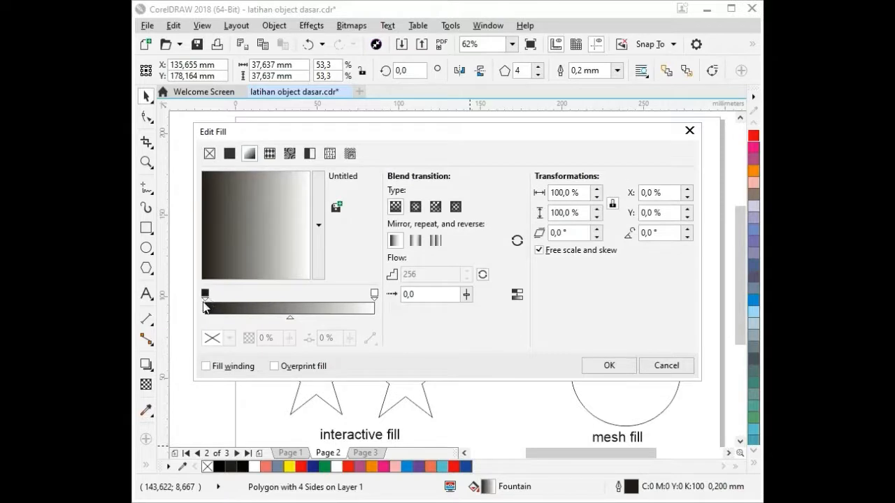
pyautogui.click(206, 295)
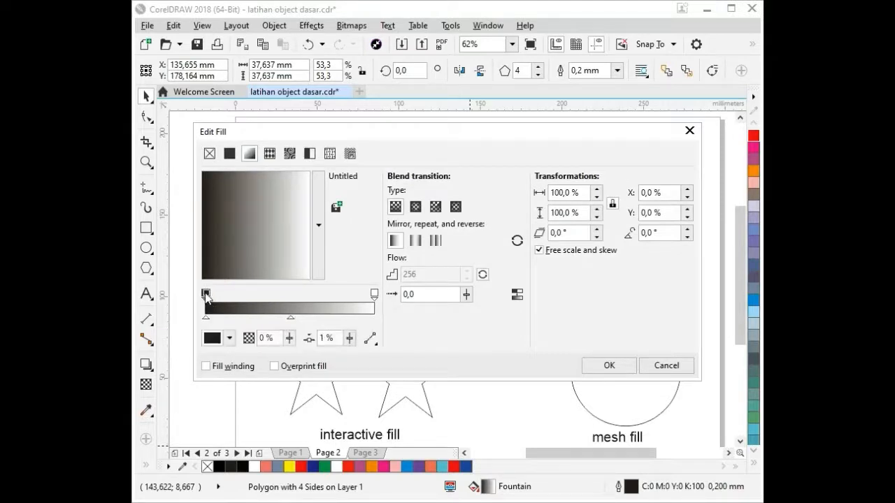
pyautogui.moveTo(206, 295); pyautogui.dragTo(206, 295)
pyautogui.click(228, 340)
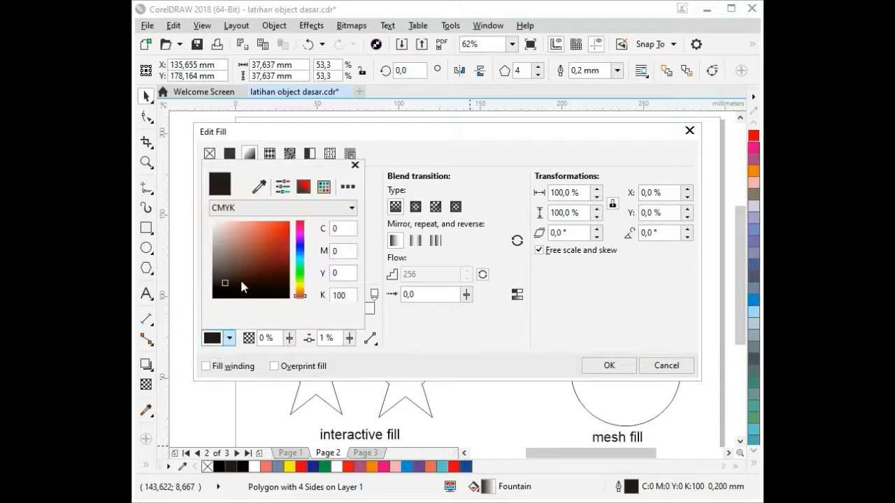
pyautogui.click(277, 252)
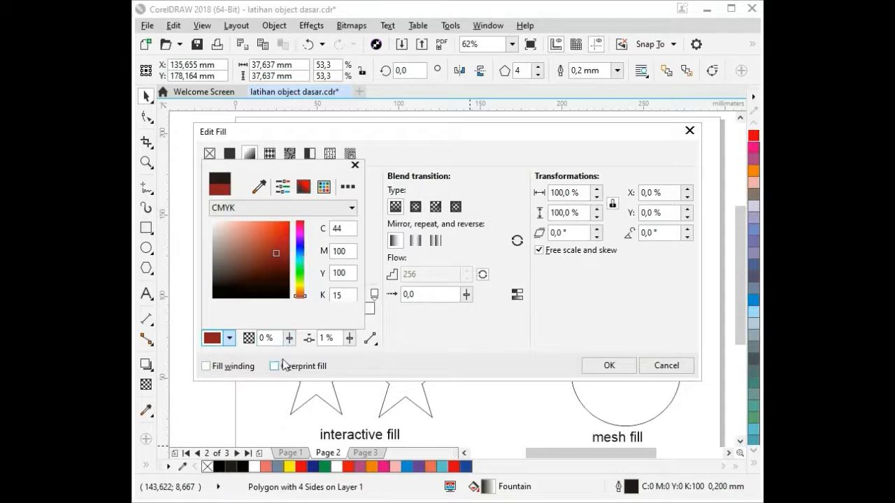
pyautogui.click(397, 343)
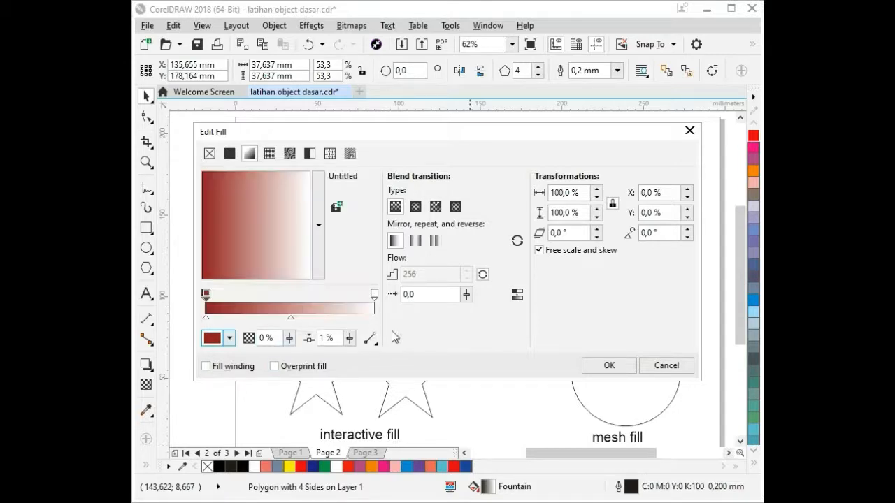
# Step: Set the end color of the top diamond's fountain fill to teal, C:58 M:0 Y:40 K:0, and apply the fill
pyautogui.click(375, 294)
pyautogui.click(375, 294)
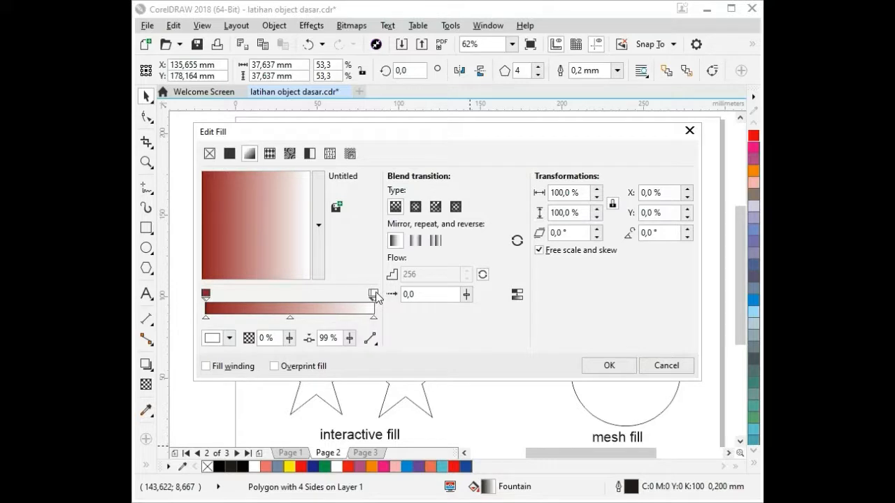
pyautogui.click(229, 339)
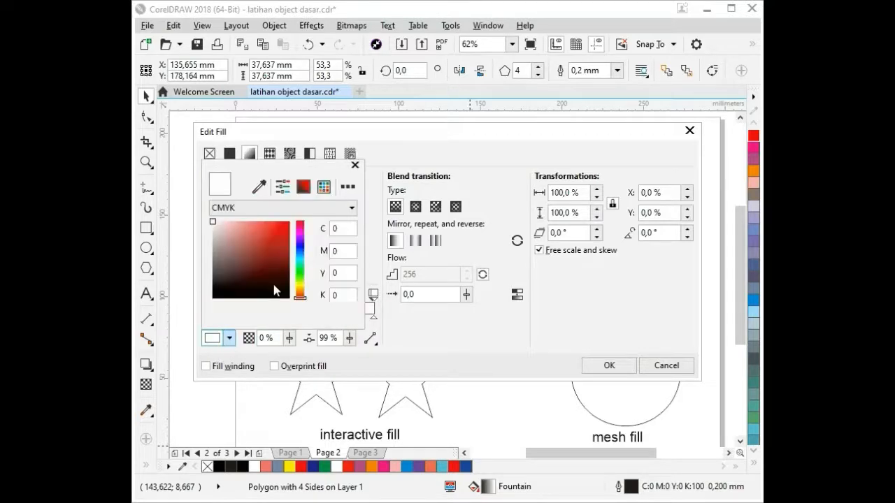
pyautogui.moveTo(299, 225); pyautogui.dragTo(299, 262)
pyautogui.click(282, 230)
pyautogui.moveTo(282, 230); pyautogui.dragTo(290, 222)
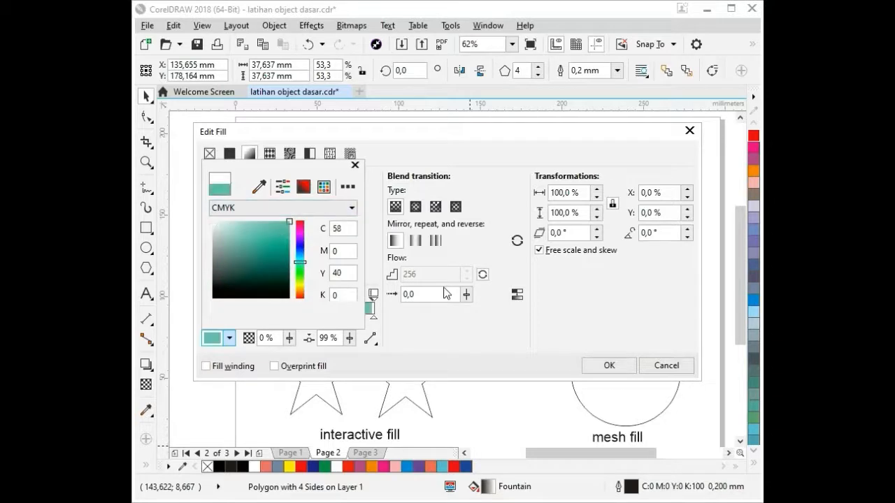
pyautogui.click(609, 364)
pyautogui.click(606, 366)
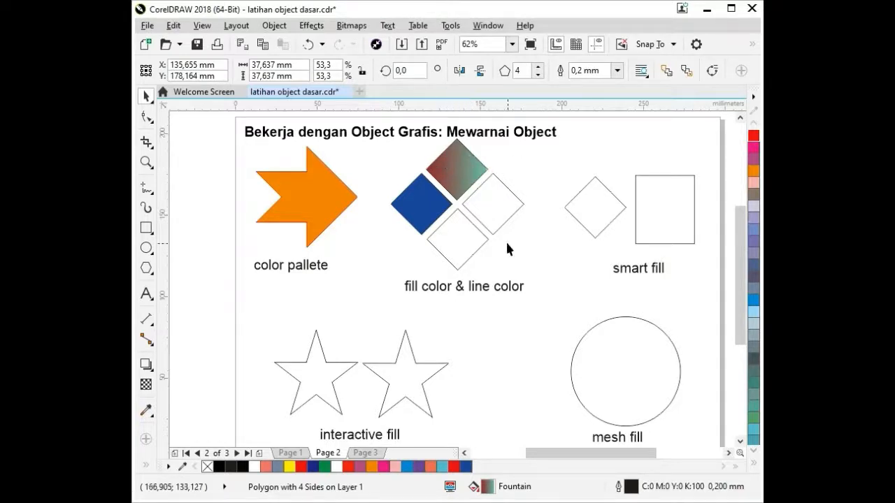
# Step: Fill the right diamond of the four-diamond group with the orange Sun Rise vector pattern and apply it
pyautogui.click(493, 208)
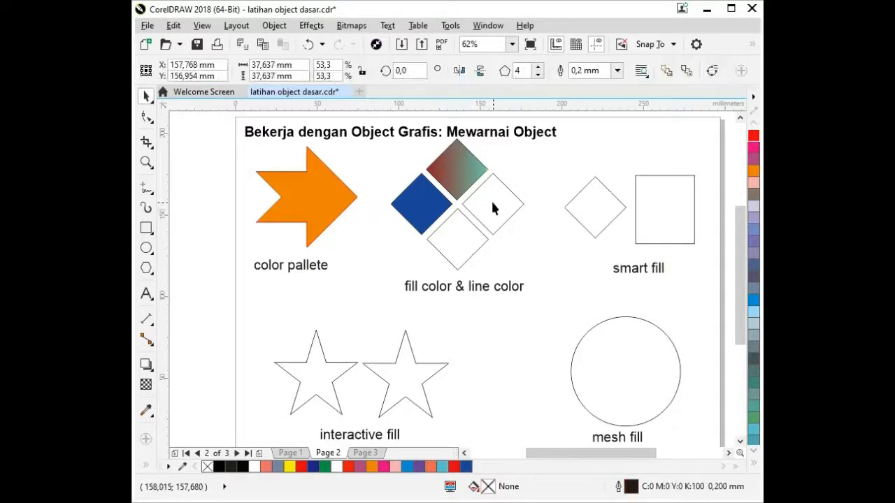
pyautogui.doubleClick(490, 489)
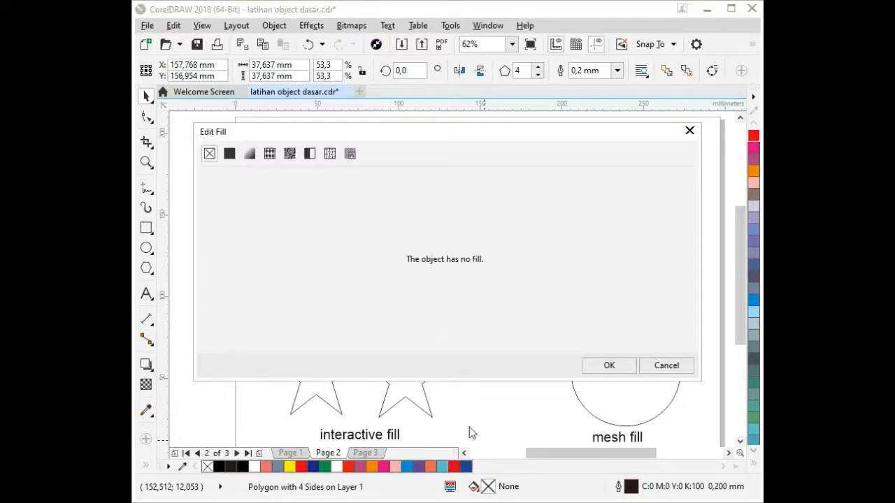
pyautogui.click(272, 156)
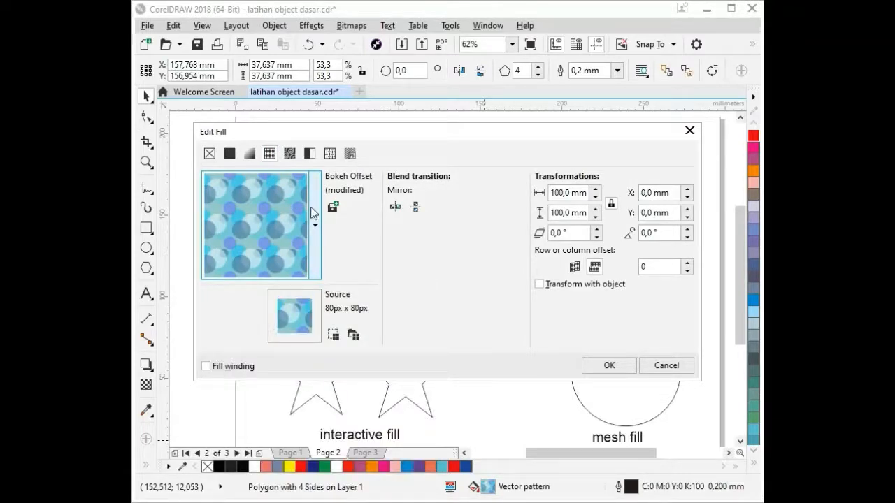
pyautogui.click(312, 221)
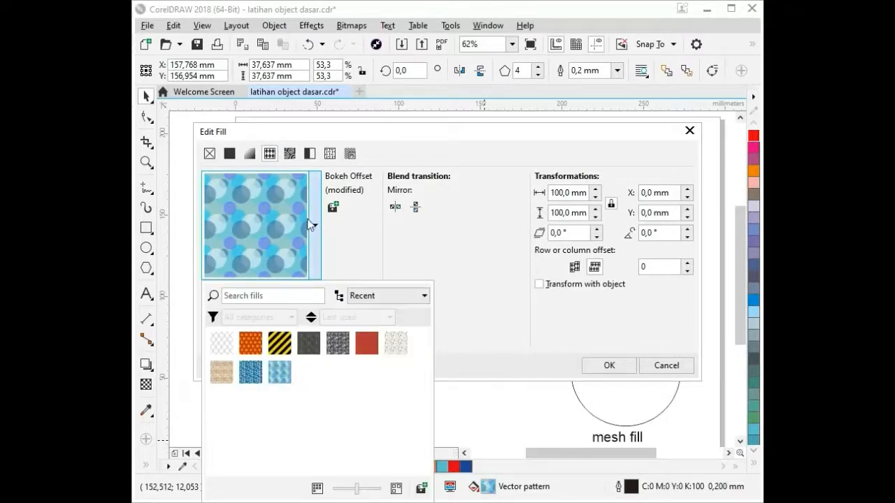
pyautogui.click(250, 347)
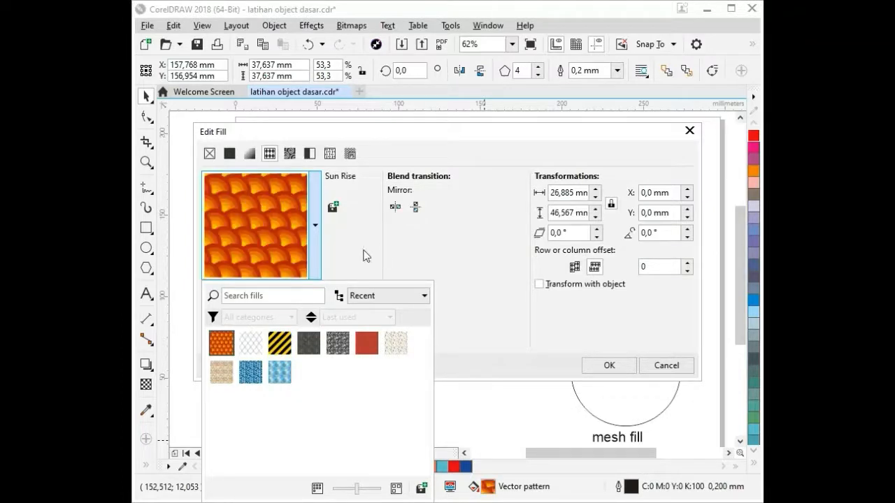
pyautogui.click(364, 256)
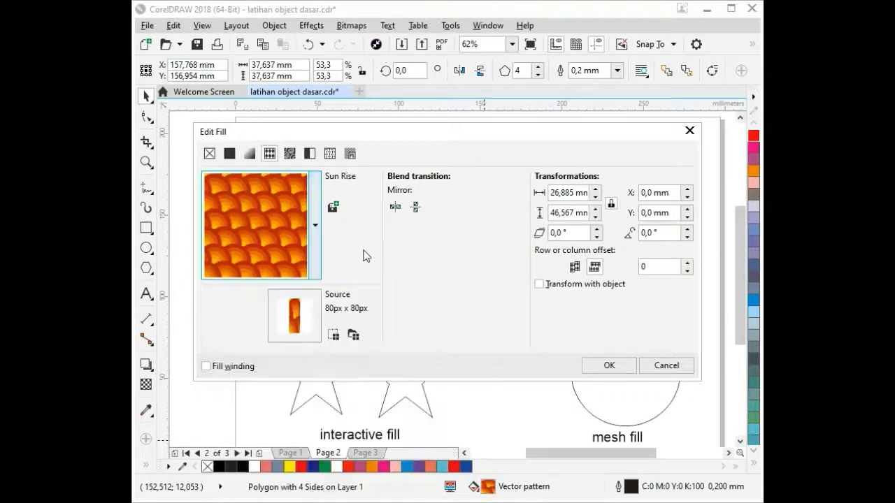
pyautogui.click(606, 365)
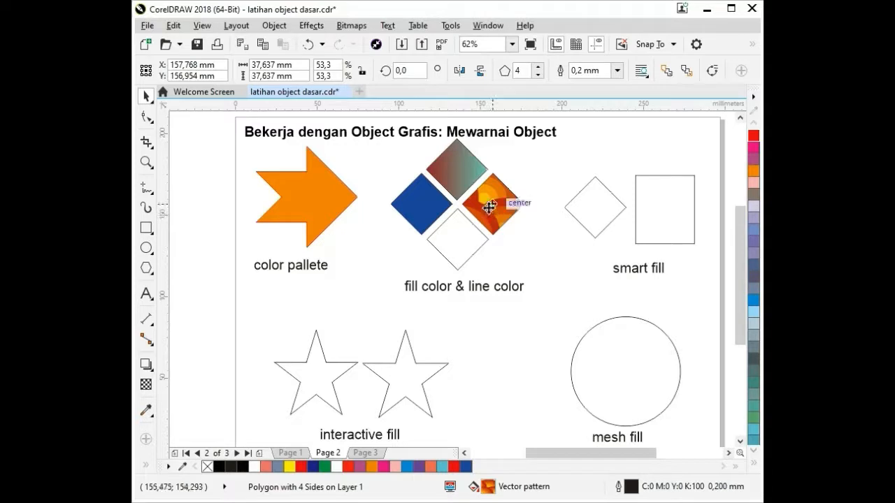
# Step: Fill the bottom diamond with the blurry olive-beige texture preset from the Samples texture library and apply it
pyautogui.click(467, 245)
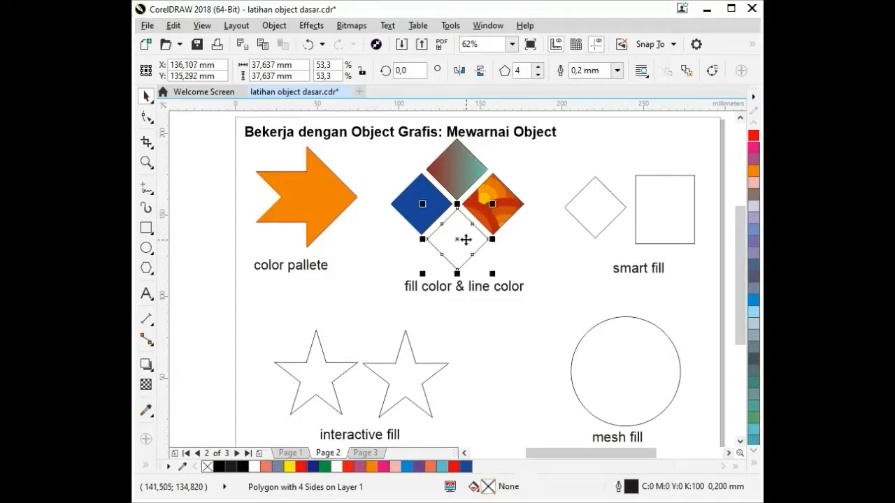
pyautogui.doubleClick(488, 486)
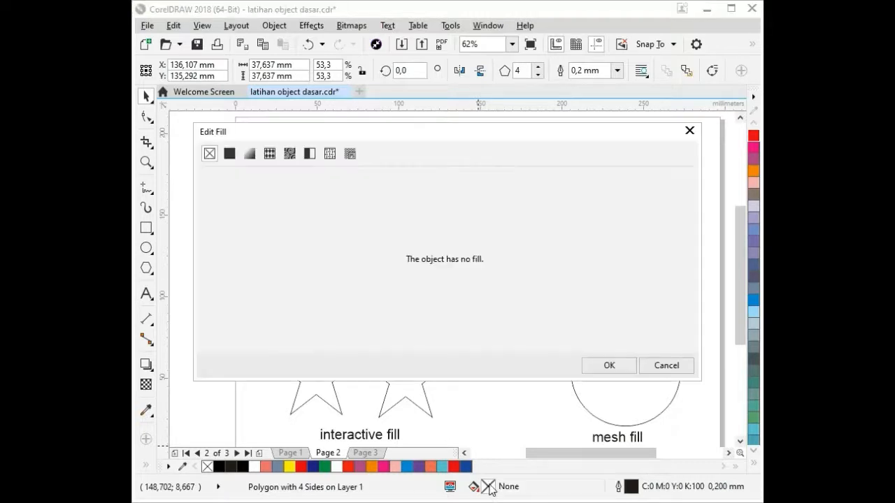
pyautogui.click(309, 153)
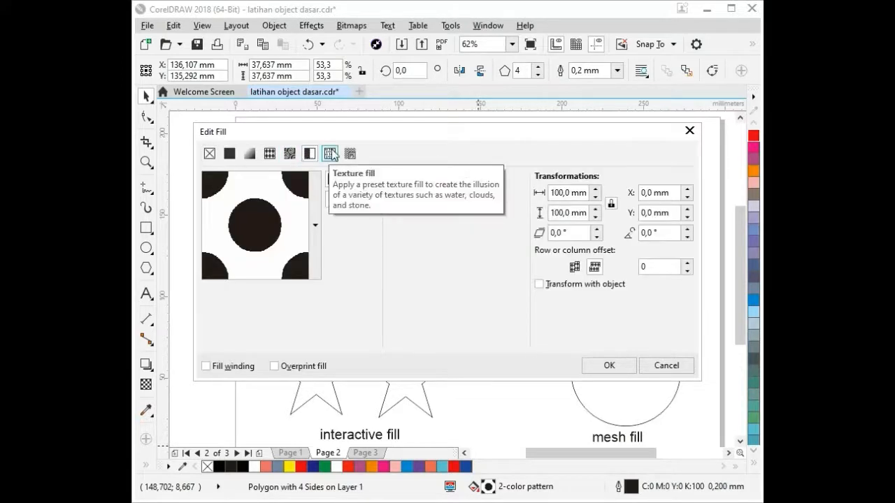
pyautogui.click(330, 154)
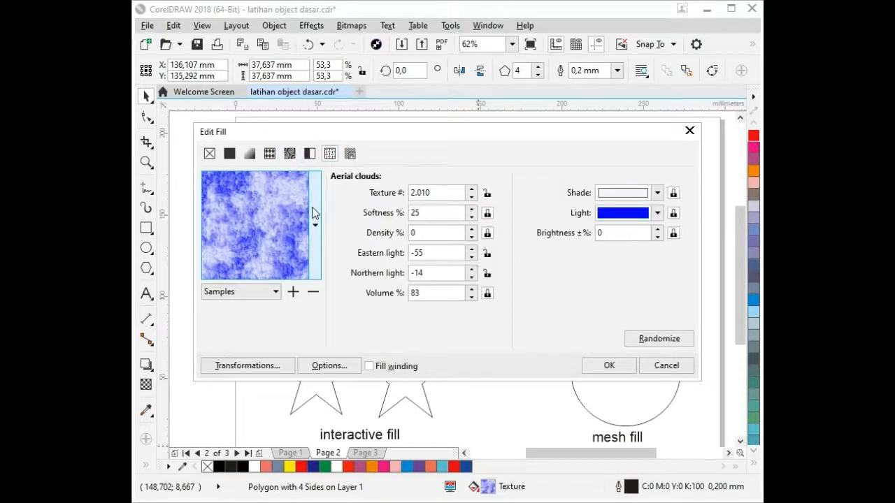
pyautogui.click(313, 214)
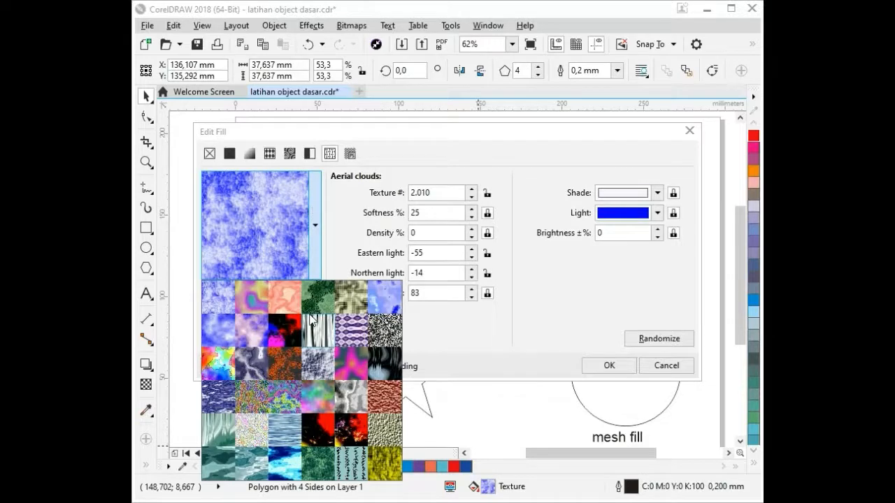
pyautogui.click(352, 298)
pyautogui.click(609, 364)
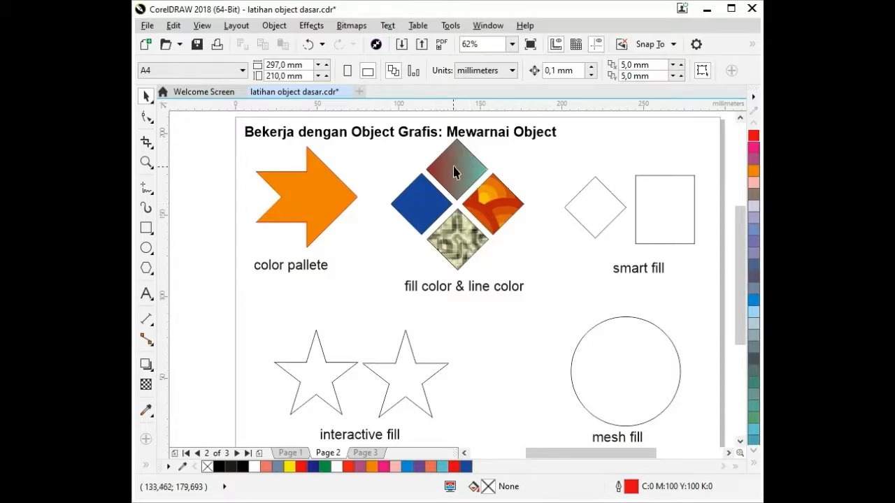
# Step: Set the blue diamond's outline to 2.0 mm wide in salmon, C:0 M:72 Y:60 K:0, and apply it
pyautogui.click(426, 222)
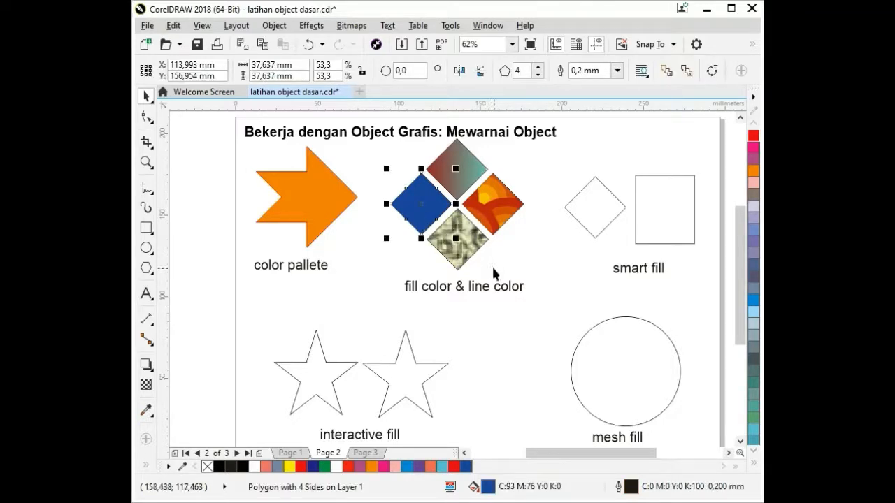
pyautogui.doubleClick(631, 489)
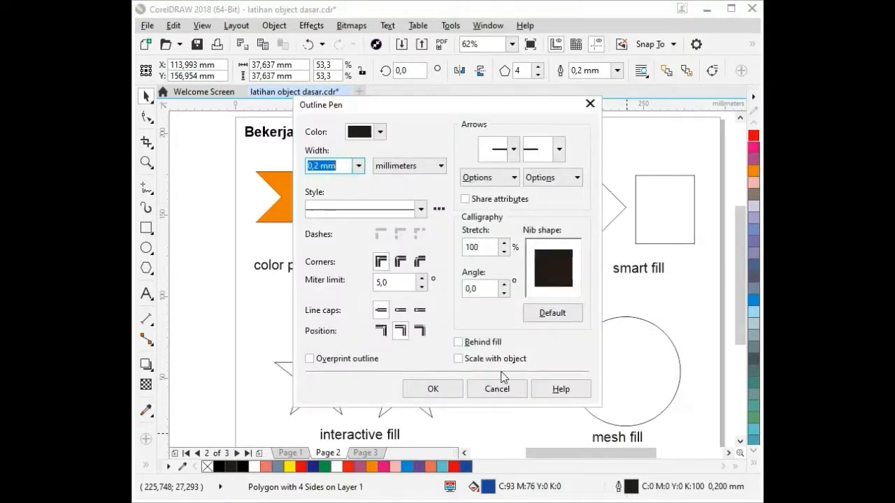
pyautogui.click(359, 168)
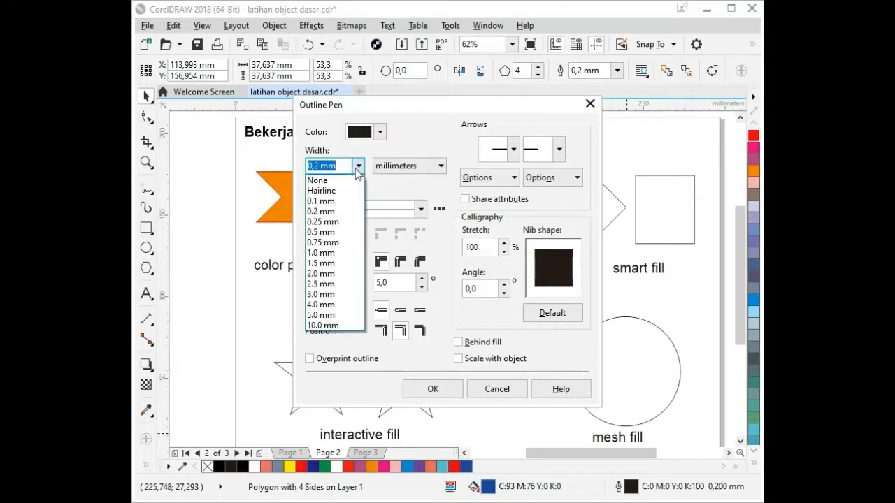
pyautogui.click(314, 274)
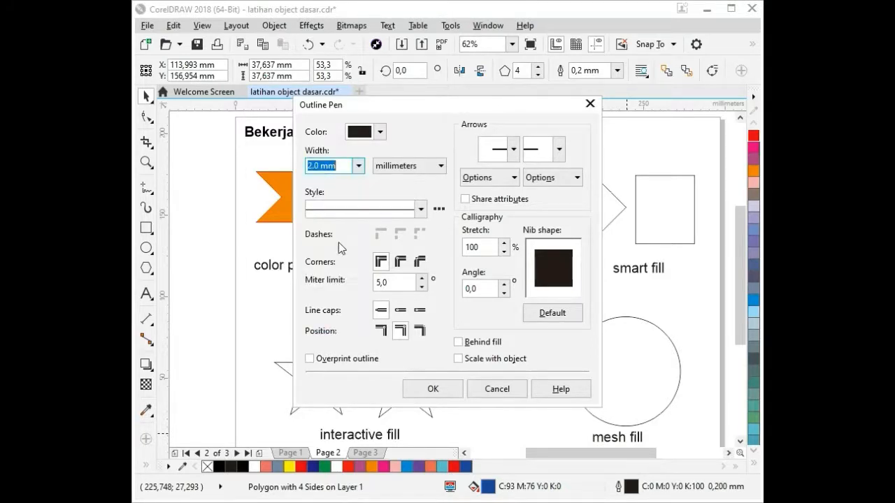
pyautogui.click(379, 132)
pyautogui.click(406, 210)
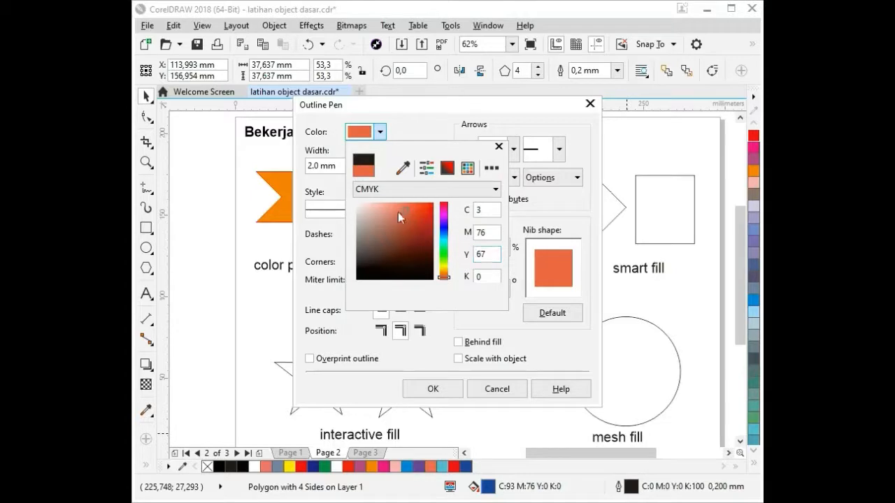
pyautogui.click(402, 209)
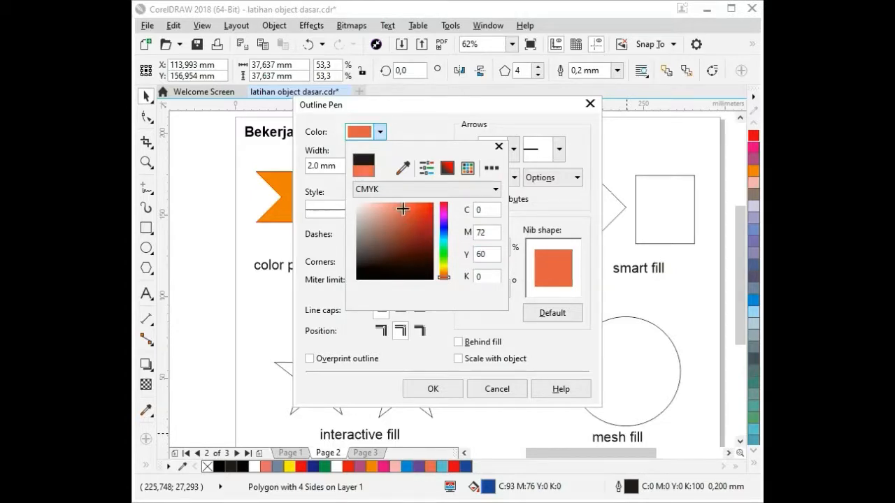
pyautogui.click(442, 389)
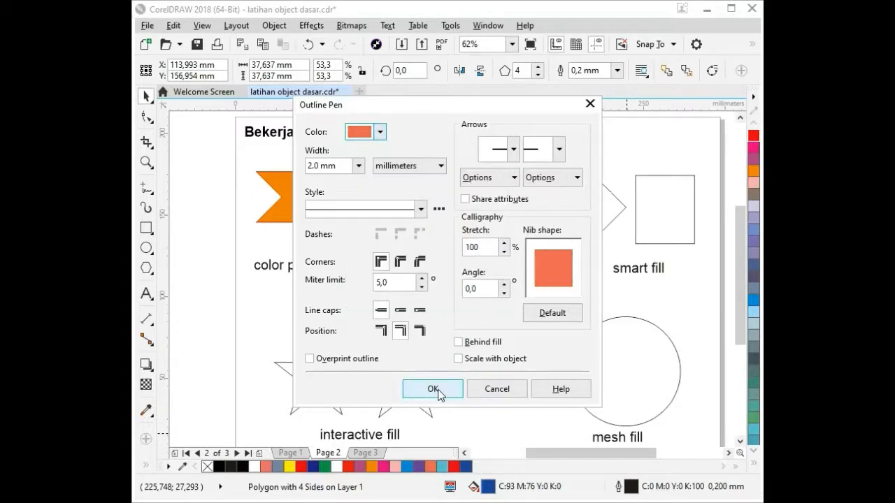
pyautogui.click(438, 390)
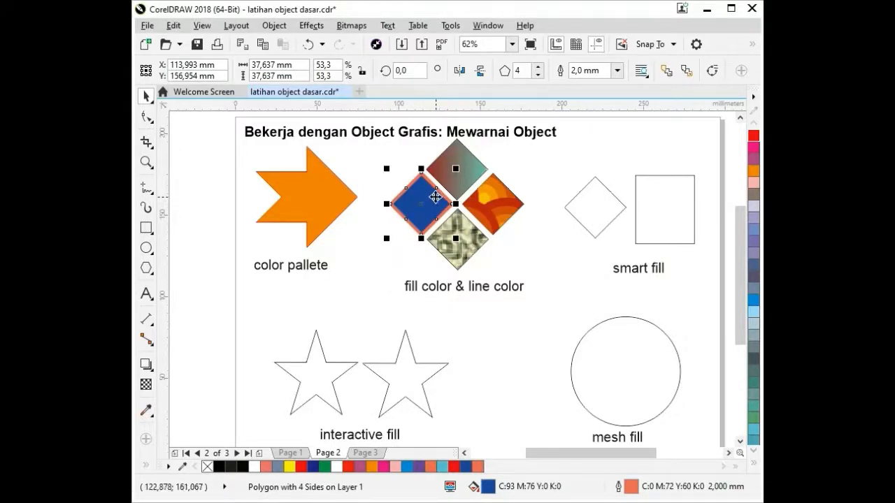
# Step: Give the right, orange-patterned diamond of the four-diamond group a 1.0 mm dashed outline and apply it
pyautogui.click(477, 171)
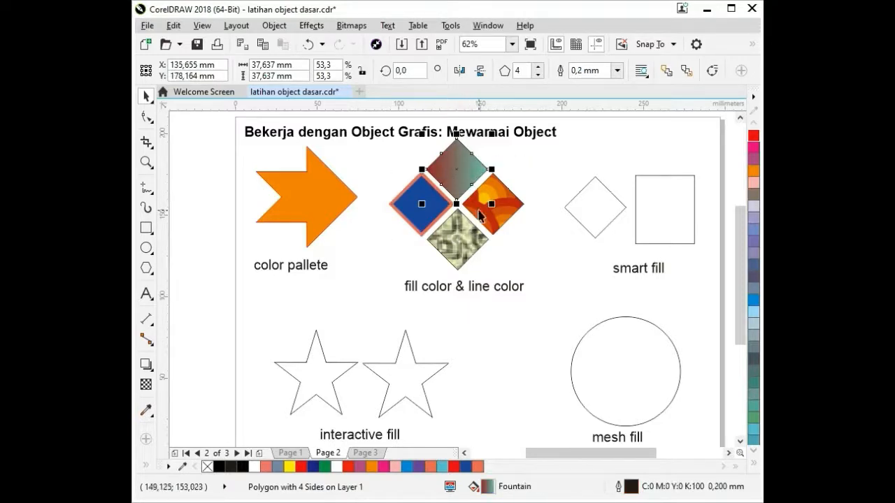
pyautogui.click(481, 214)
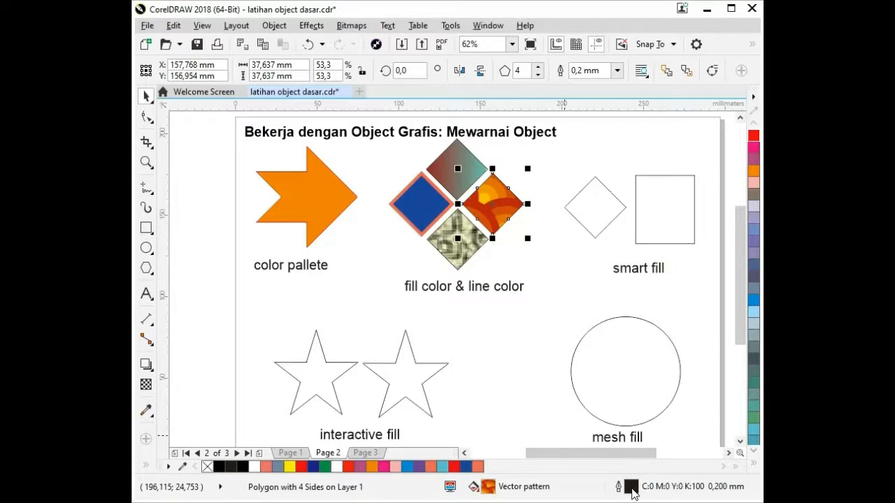
pyautogui.doubleClick(631, 488)
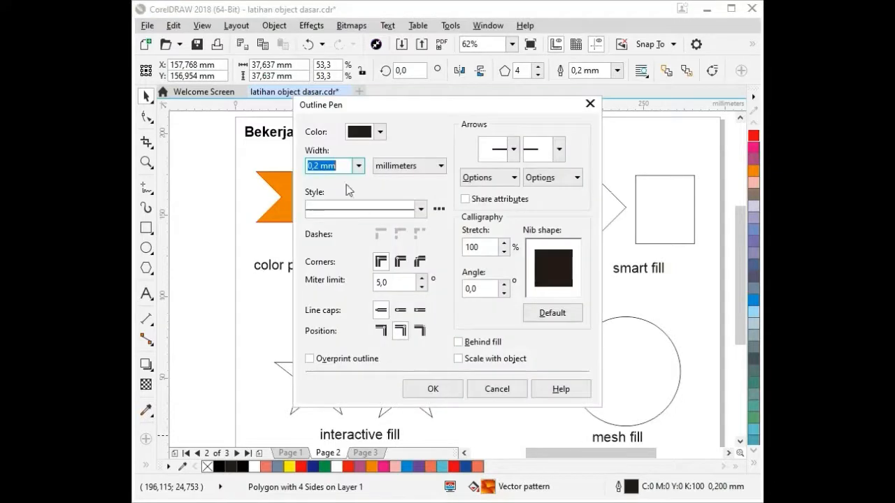
pyautogui.click(356, 166)
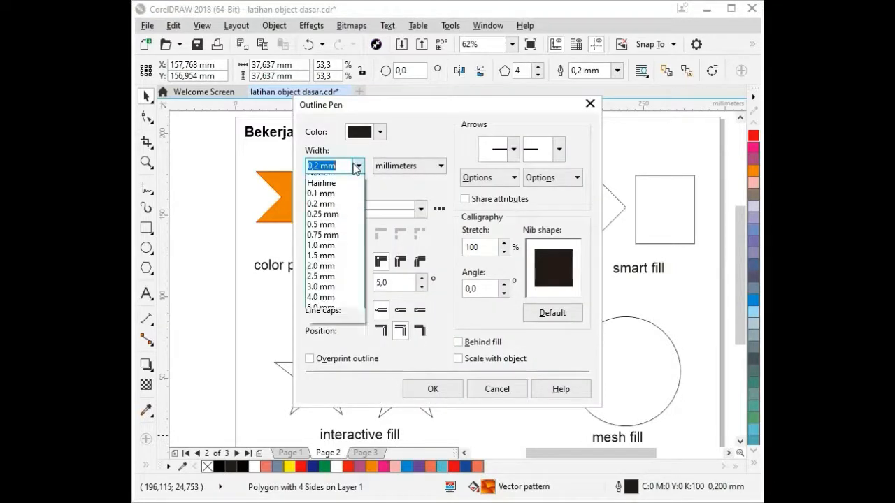
pyautogui.click(339, 253)
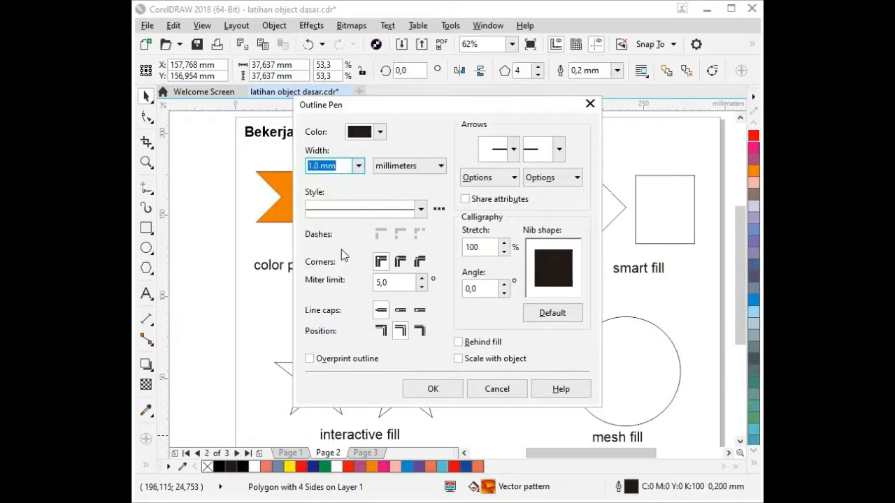
pyautogui.click(421, 210)
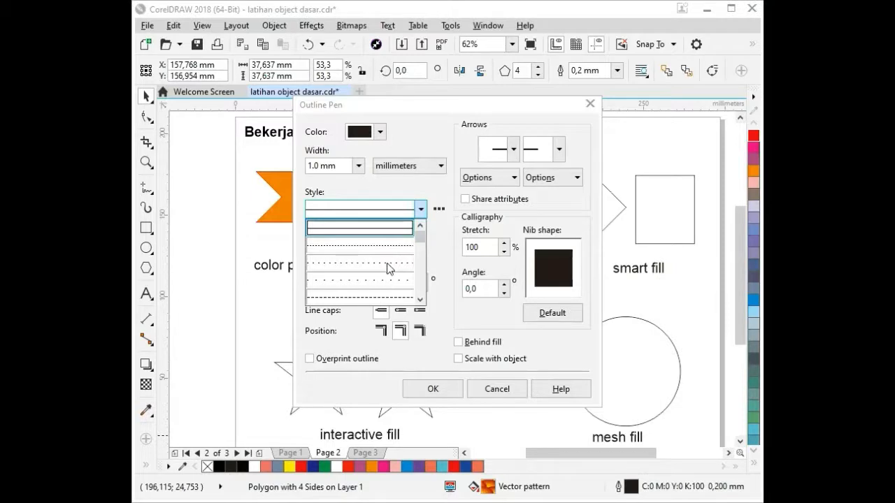
pyautogui.moveTo(420, 238)
pyautogui.mouseDown()
pyautogui.moveTo(420, 293)
pyautogui.moveTo(421, 255)
pyautogui.mouseUp()
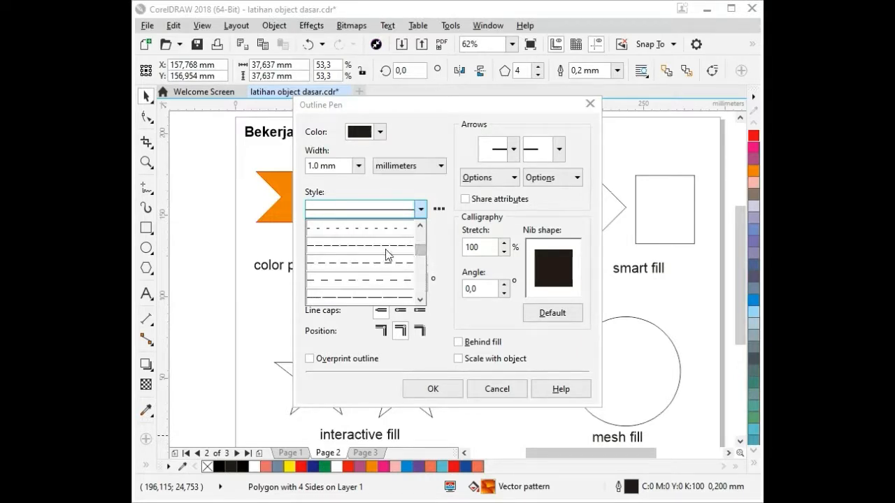
pyautogui.click(386, 251)
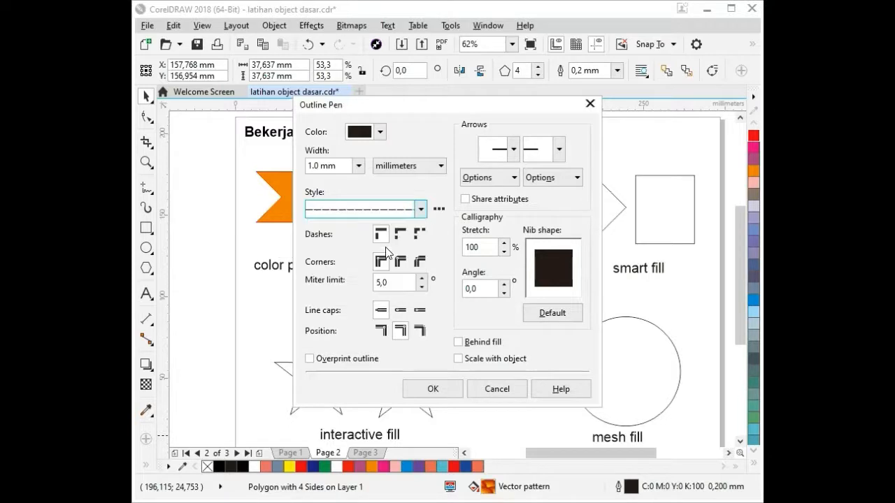
pyautogui.click(433, 388)
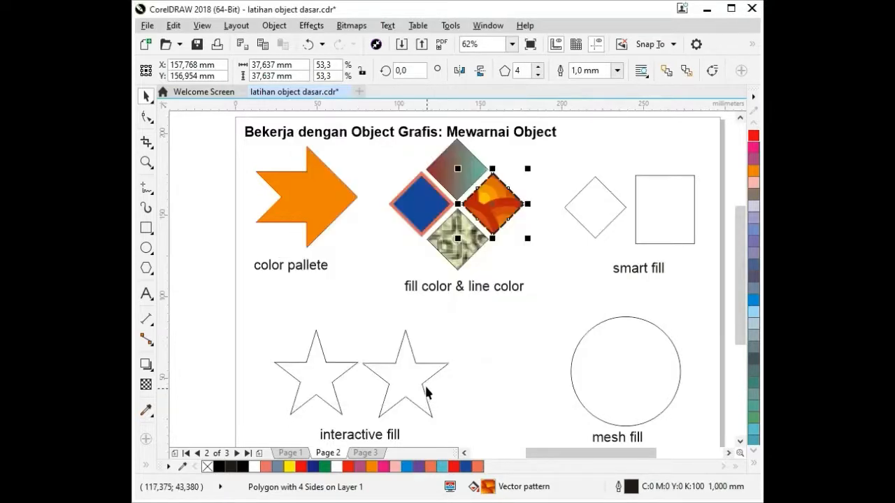
pyautogui.click(534, 249)
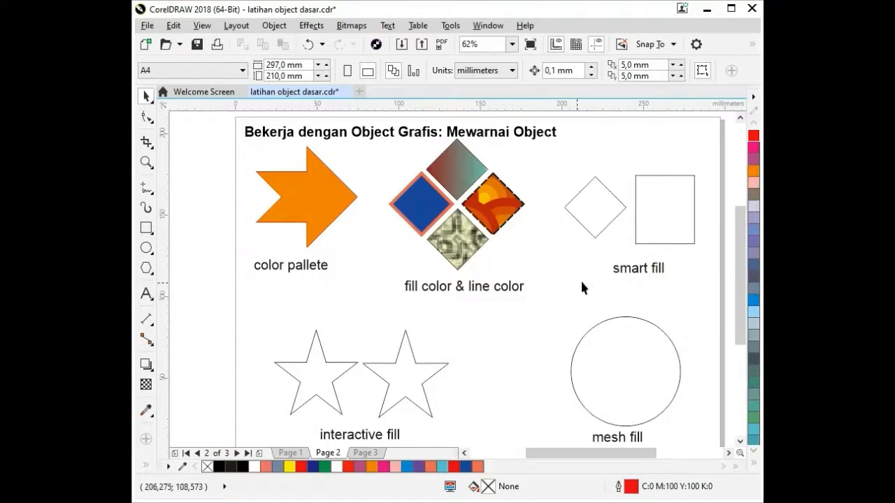
# Step: Look through the list of available toolbox tools for the Smart Fill tool
pyautogui.click(645, 274)
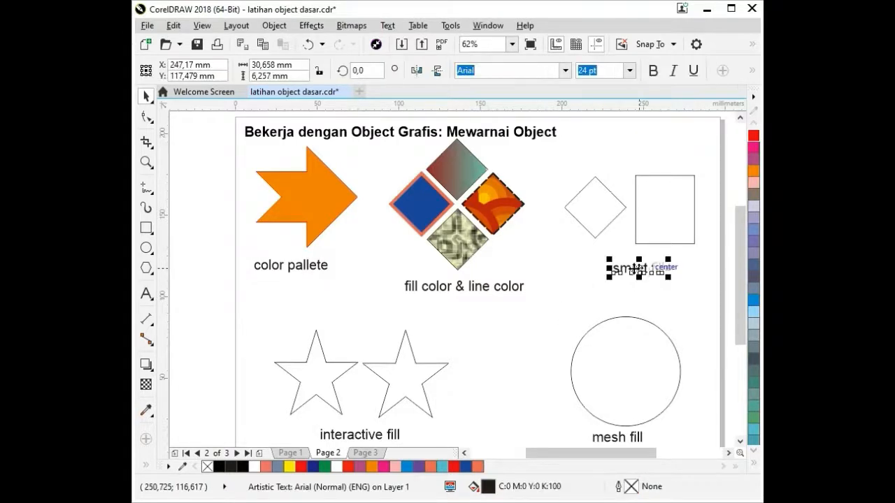
pyautogui.click(529, 324)
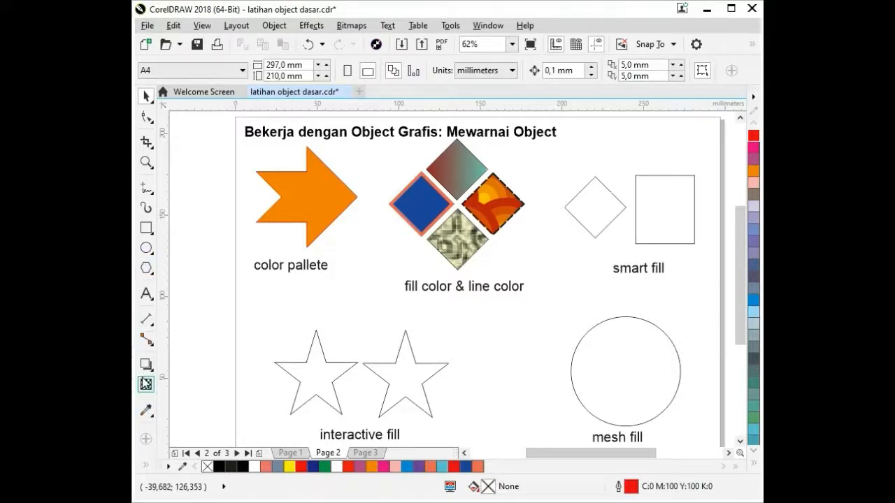
pyautogui.click(145, 440)
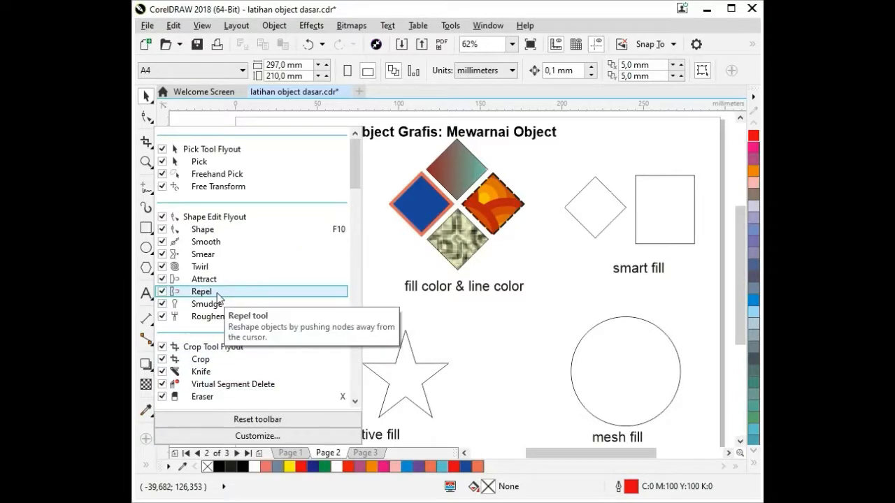
pyautogui.scroll(-5, 213, 304)
pyautogui.scroll(-4, 210, 307)
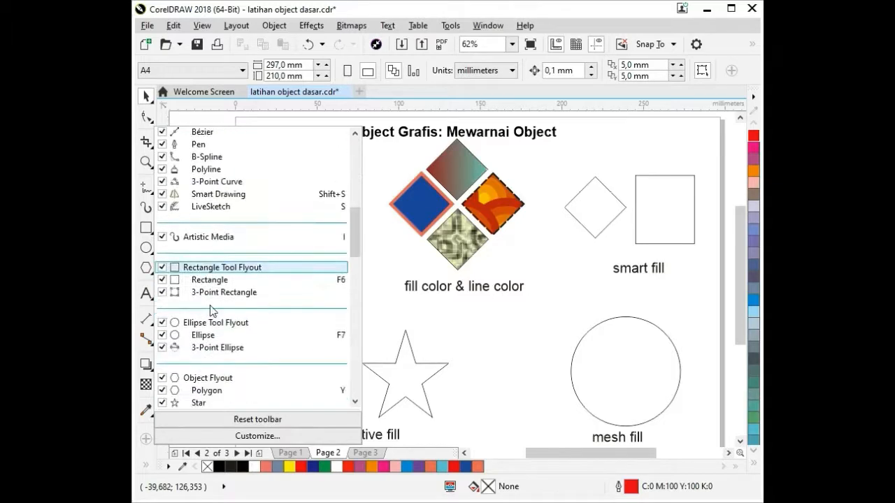
pyautogui.scroll(-12, 211, 311)
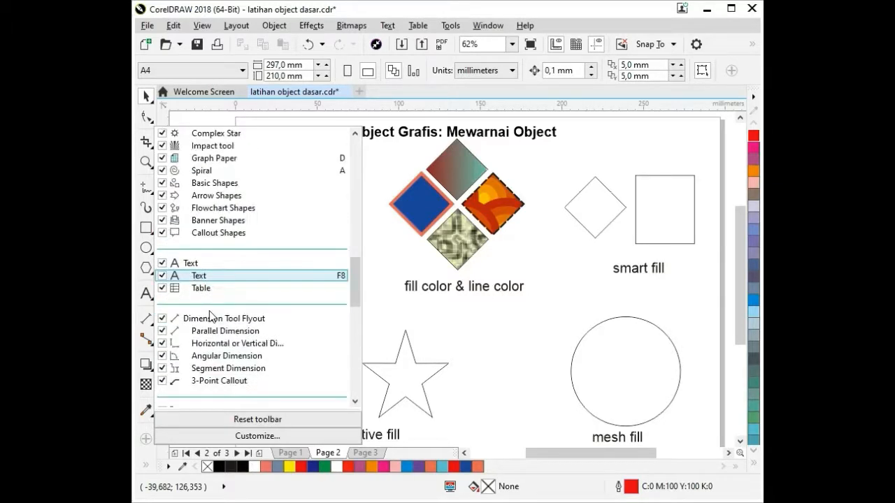
pyautogui.scroll(-4, 222, 332)
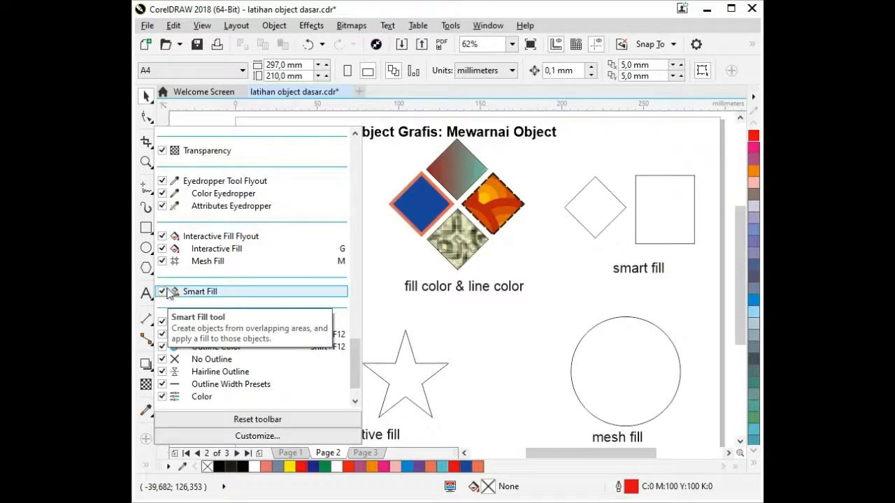
pyautogui.click(140, 432)
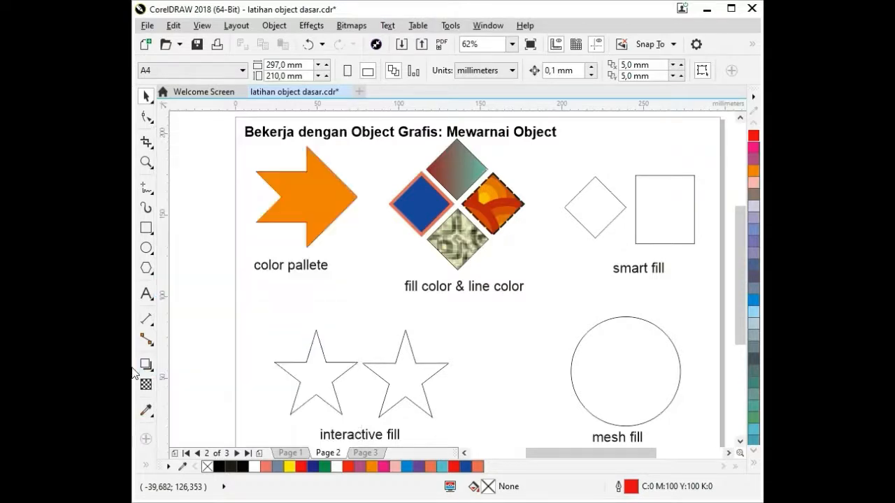
# Step: Fill the empty diamond above the smart fill label with the Smart Fill tool and recolor it magenta
pyautogui.click(146, 466)
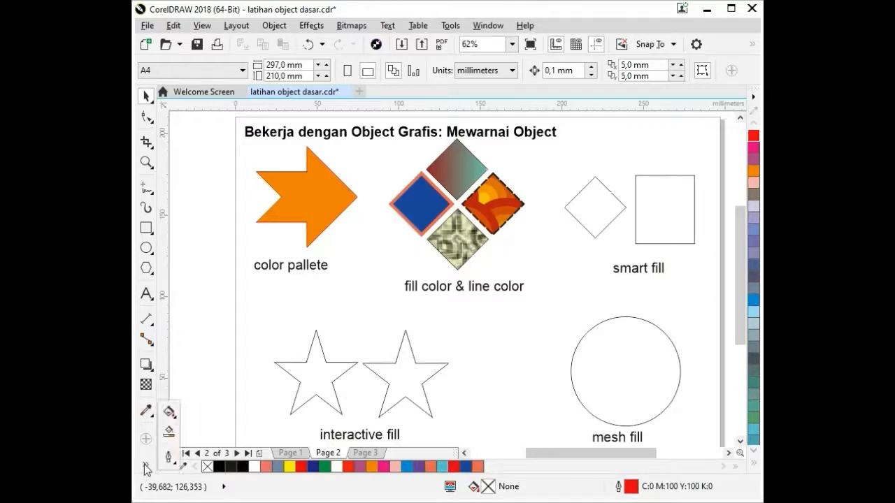
pyautogui.click(169, 434)
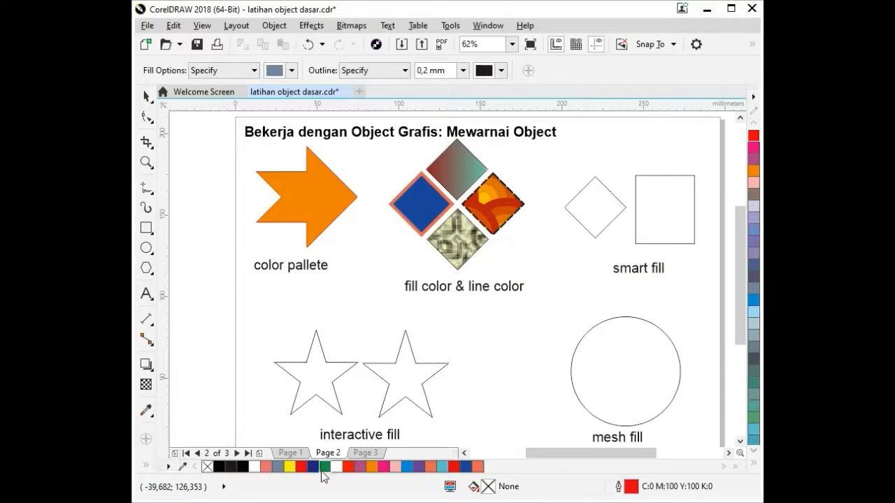
pyautogui.click(595, 205)
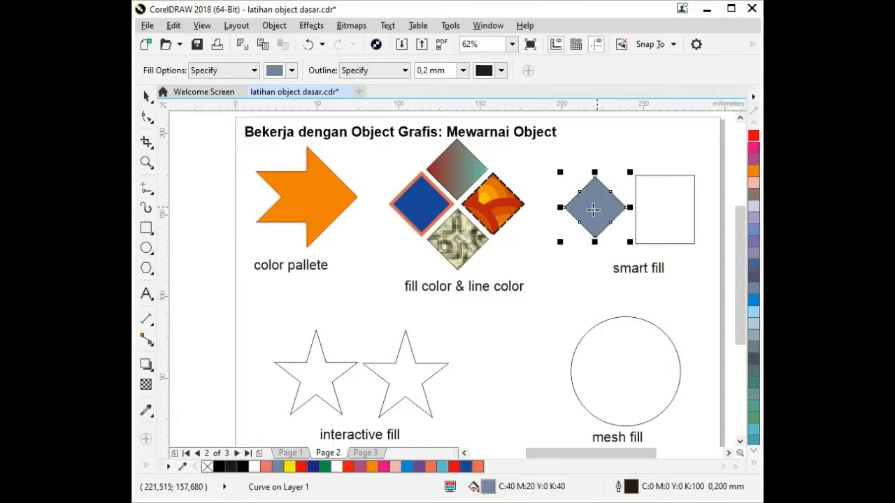
pyautogui.click(326, 466)
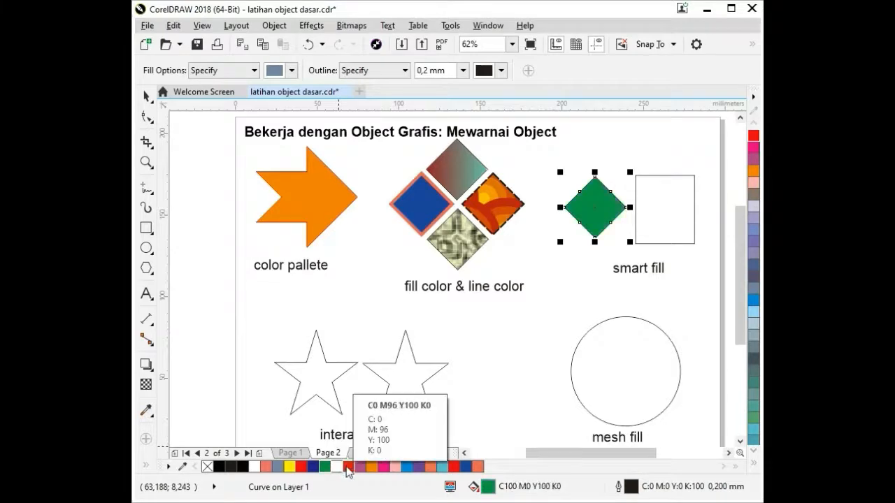
pyautogui.click(348, 466)
pyautogui.click(372, 466)
pyautogui.click(383, 466)
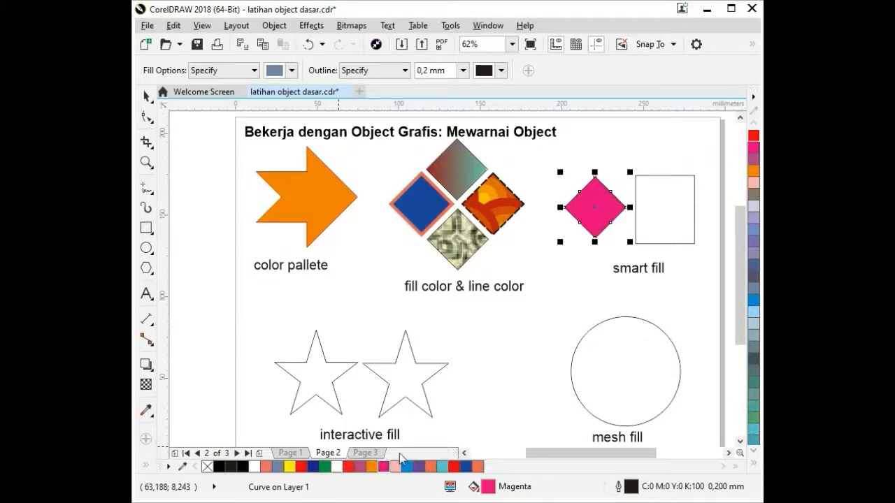
# Step: Fill the square above the smart fill label with the Smart Fill tool and recolor it purple
pyautogui.click(666, 208)
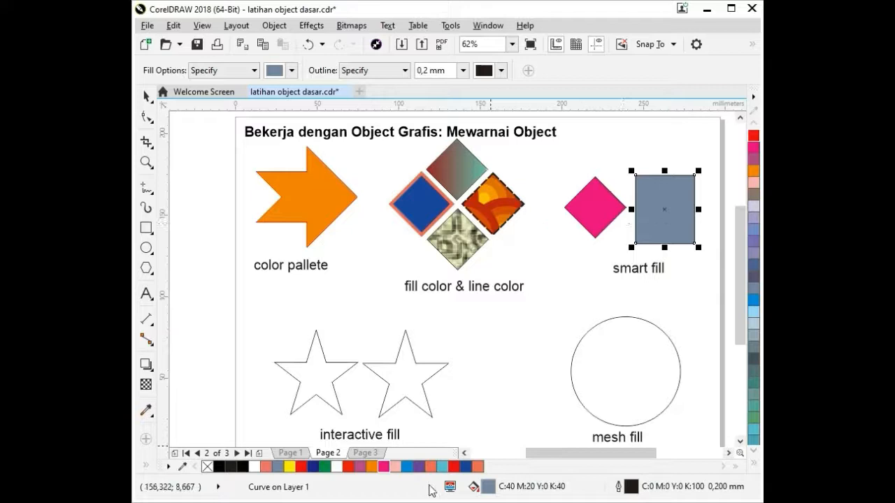
pyautogui.click(465, 467)
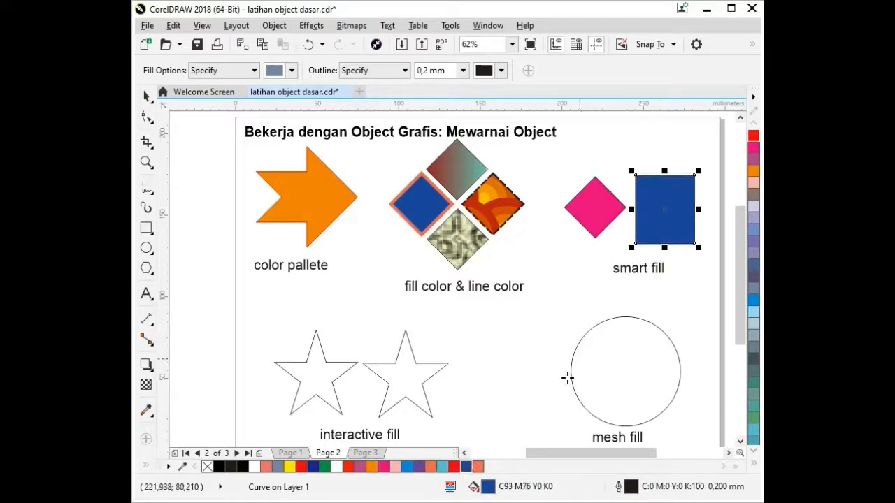
pyautogui.click(359, 466)
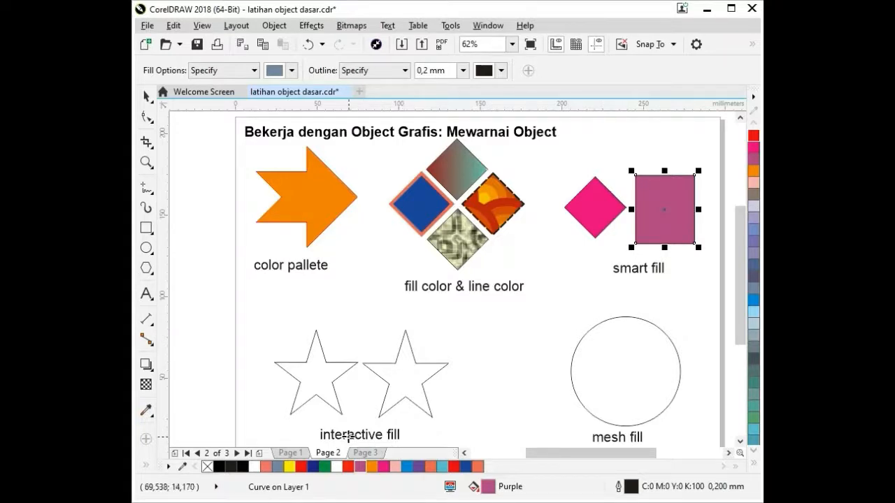
# Step: Apply a black-to-white fountain fill to the left star with the Interactive Fill tool
pyautogui.click(146, 412)
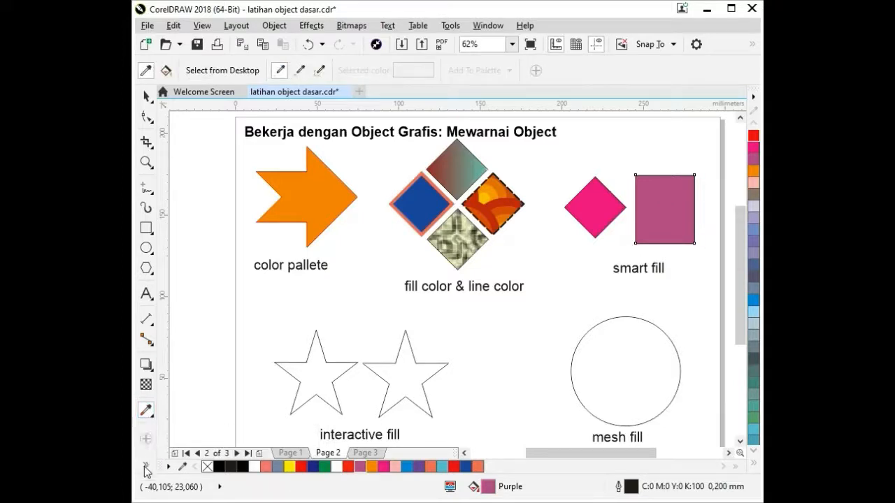
pyautogui.click(152, 417)
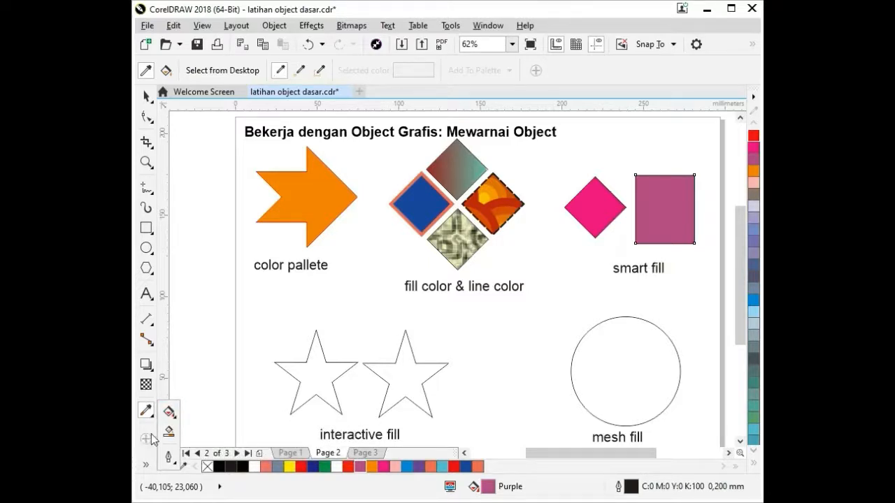
pyautogui.click(168, 412)
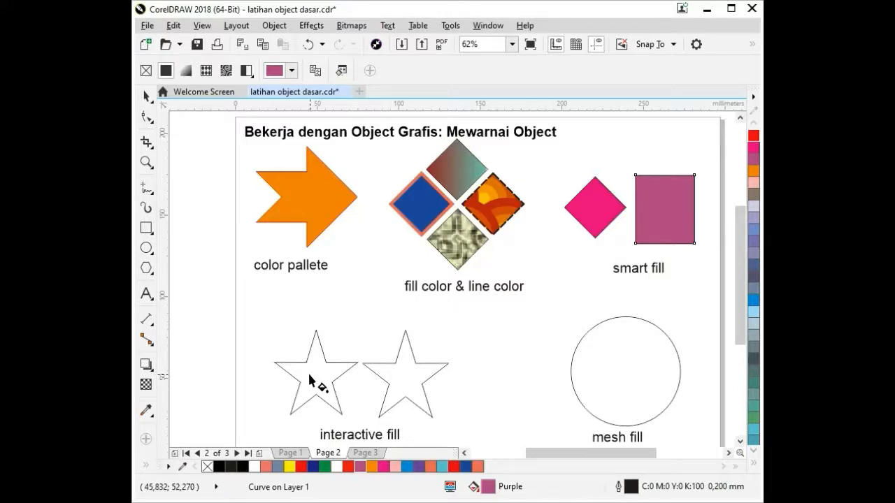
pyautogui.click(309, 375)
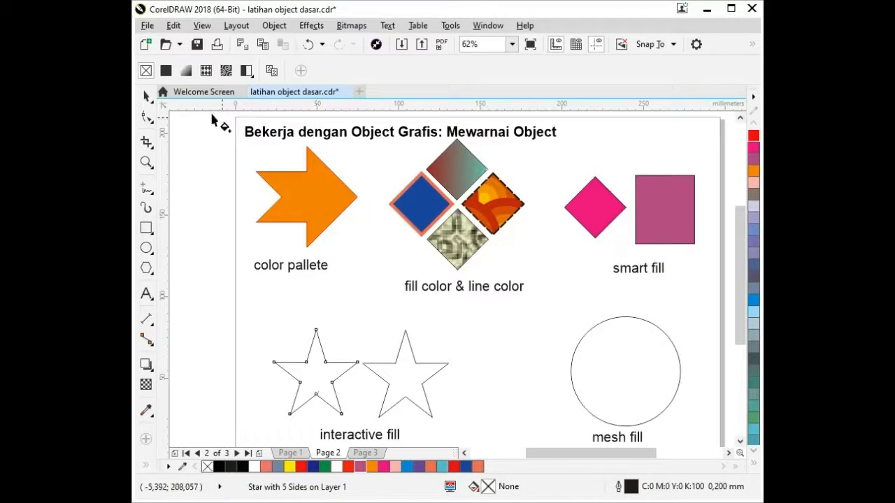
pyautogui.click(187, 74)
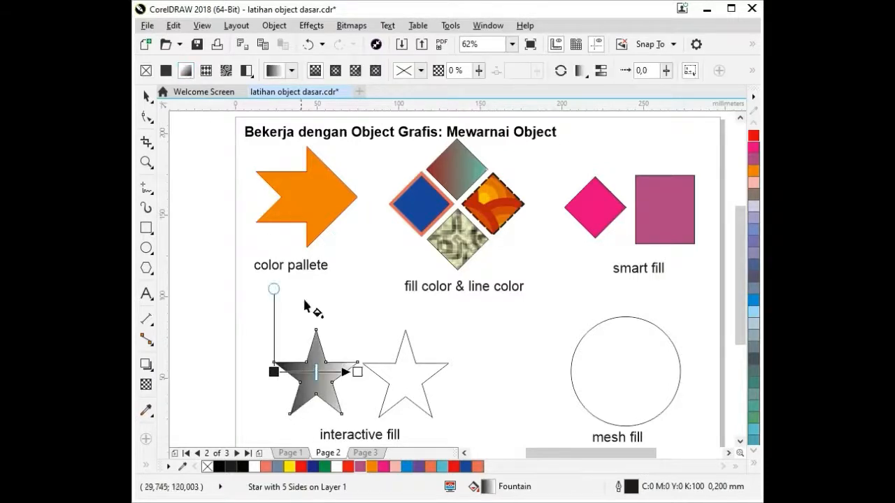
# Step: Adjust the left star's fountain fill by shifting its midpoint toward the white end and moving its black start node inside the star's lower middle
pyautogui.click(327, 375)
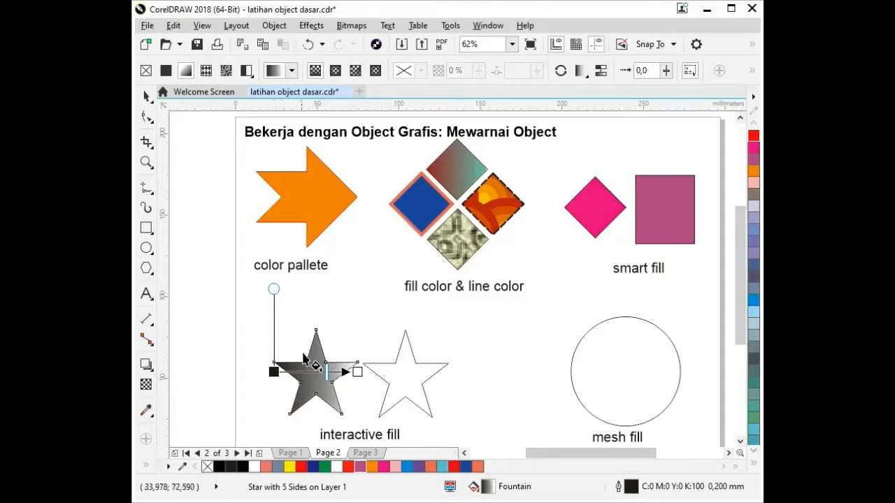
pyautogui.moveTo(327, 370); pyautogui.dragTo(308, 371)
pyautogui.hotkey('ctrl', 'z')
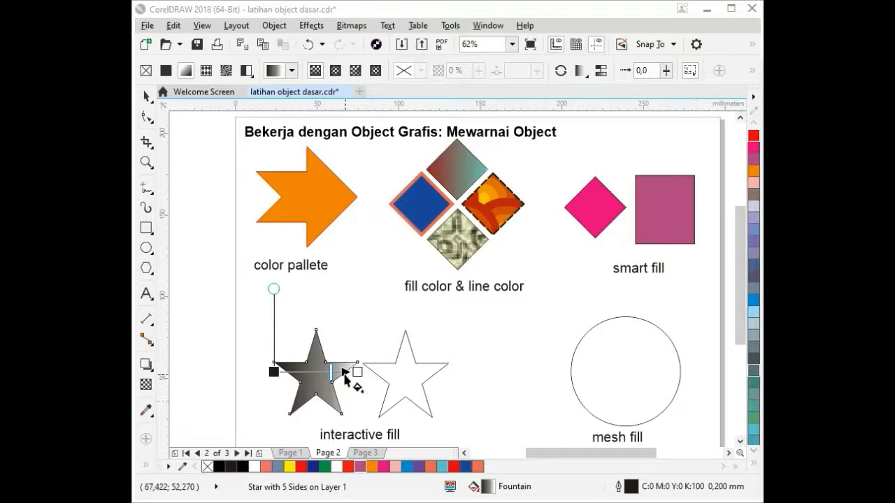
pyautogui.moveTo(274, 372); pyautogui.dragTo(306, 389)
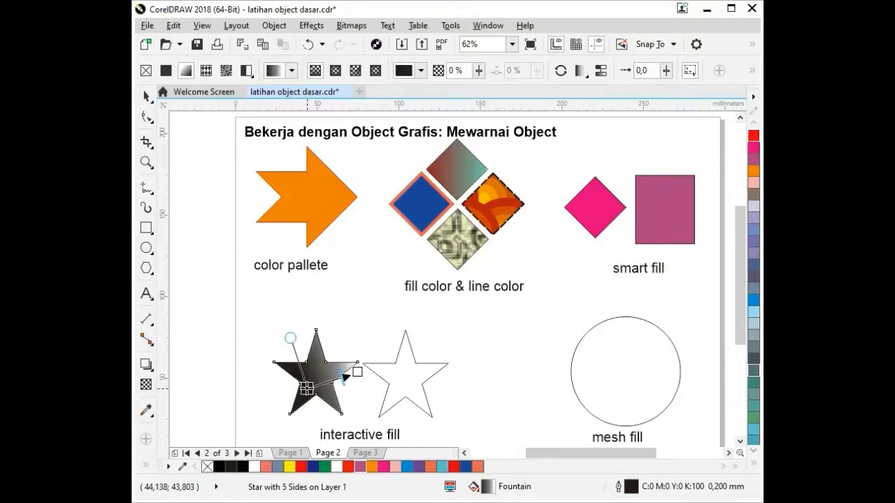
# Step: Apply a bitmap pattern fill to the right star above the interactive fill label
pyautogui.click(398, 375)
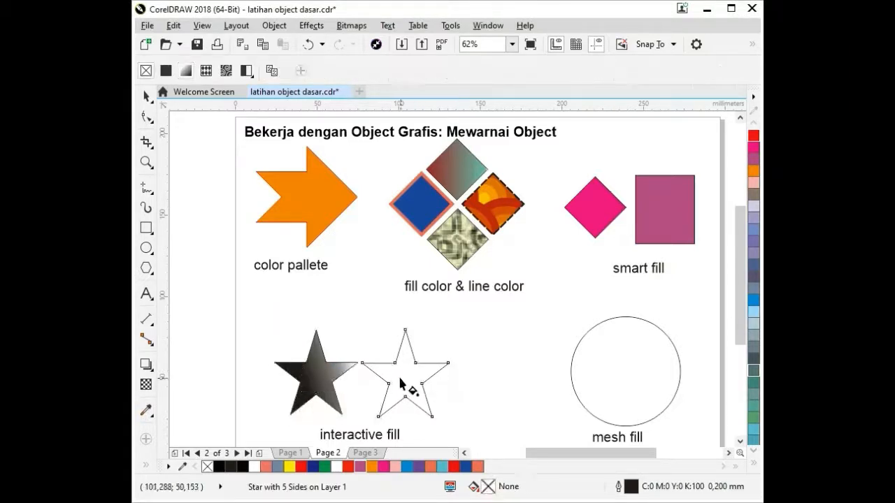
pyautogui.click(227, 70)
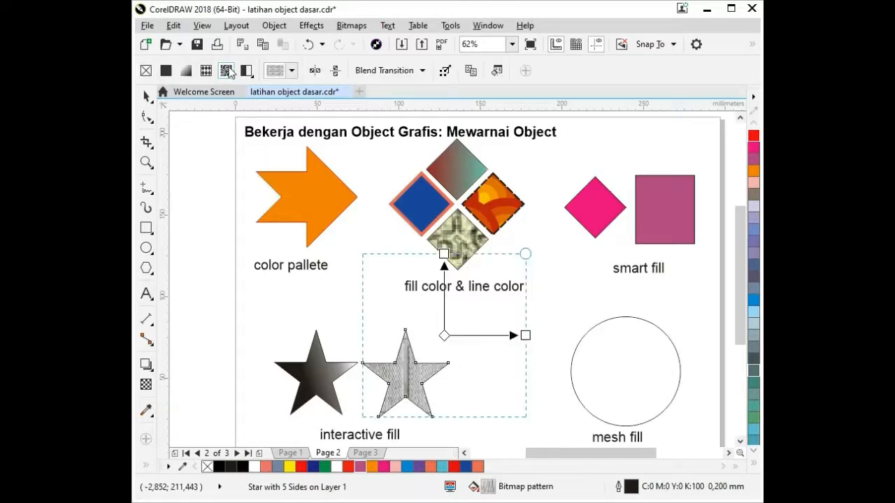
# Step: Center the right star's bitmap pattern on the star, then shrink and slightly rotate its tile
pyautogui.moveTo(442, 338); pyautogui.dragTo(405, 379)
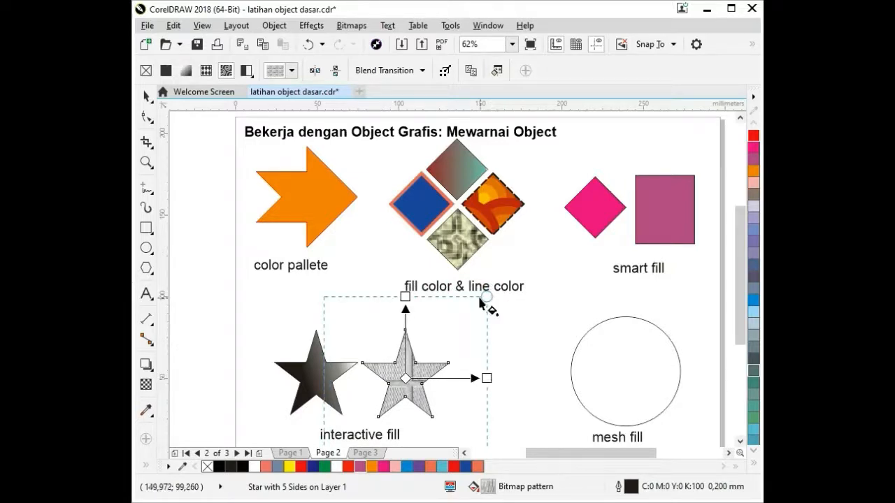
pyautogui.moveTo(484, 296); pyautogui.dragTo(452, 321)
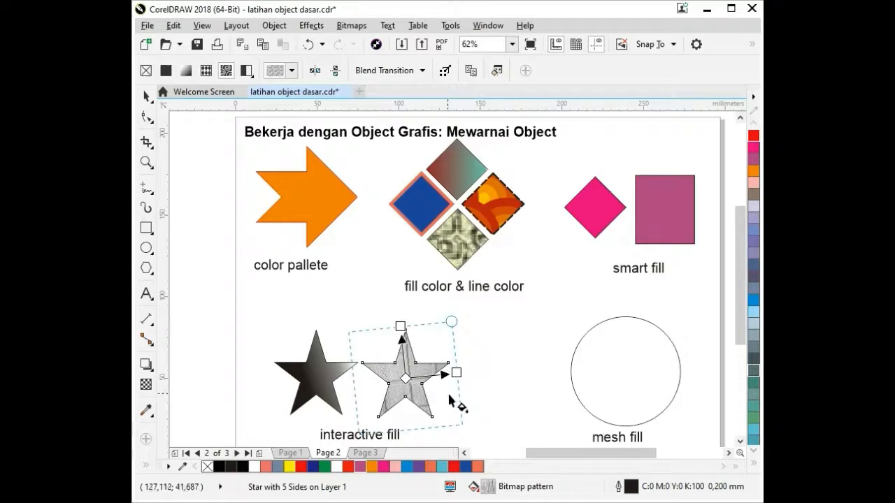
pyautogui.moveTo(406, 378)
pyautogui.mouseDown()
pyautogui.moveTo(401, 372)
pyautogui.moveTo(409, 378)
pyautogui.mouseUp()
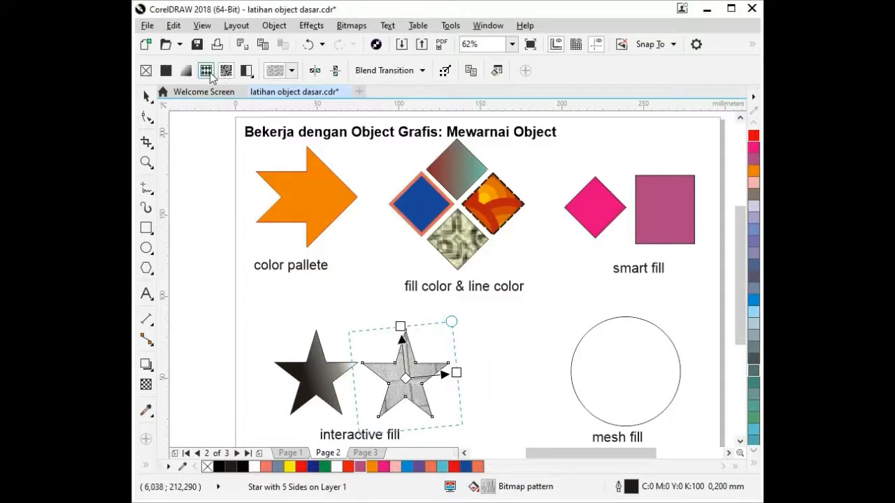
# Step: Replace the right star's fill with the orange vector pattern, centering the tile on the star and scaling it to about the star's width
pyautogui.click(206, 71)
pyautogui.moveTo(444, 336); pyautogui.dragTo(405, 378)
pyautogui.moveTo(487, 296); pyautogui.dragTo(423, 356)
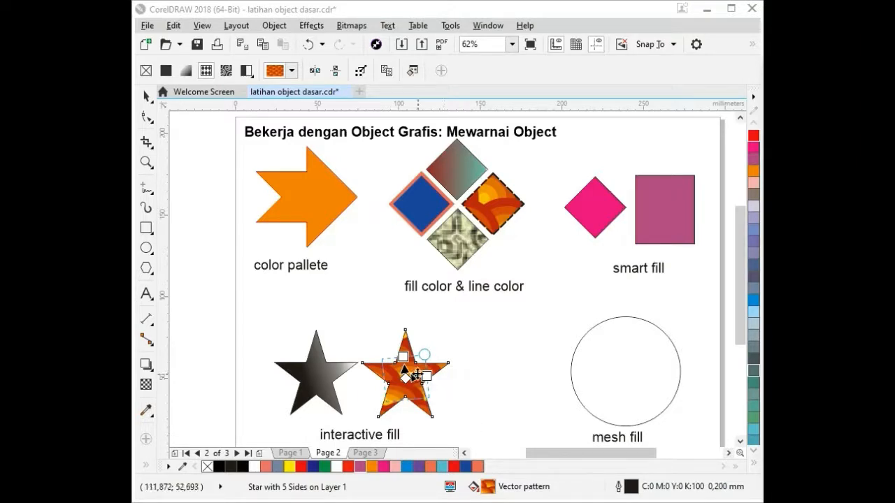
pyautogui.moveTo(416, 379); pyautogui.dragTo(451, 343)
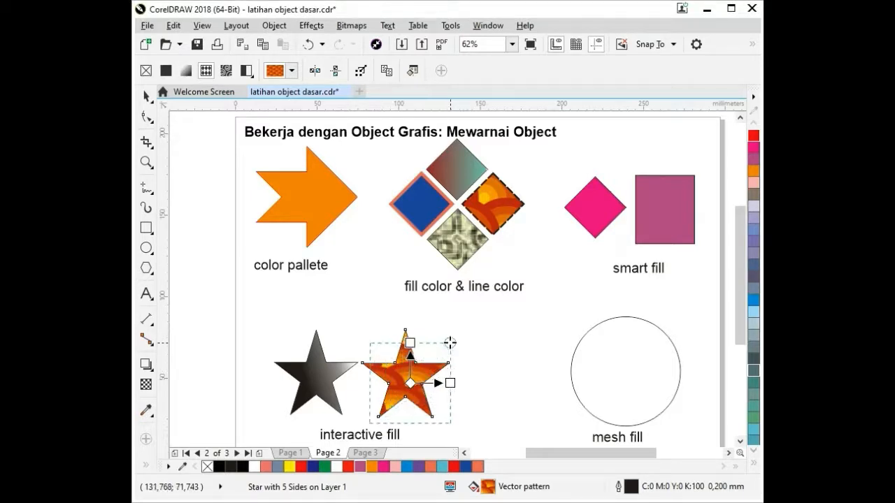
pyautogui.moveTo(410, 383); pyautogui.dragTo(433, 383)
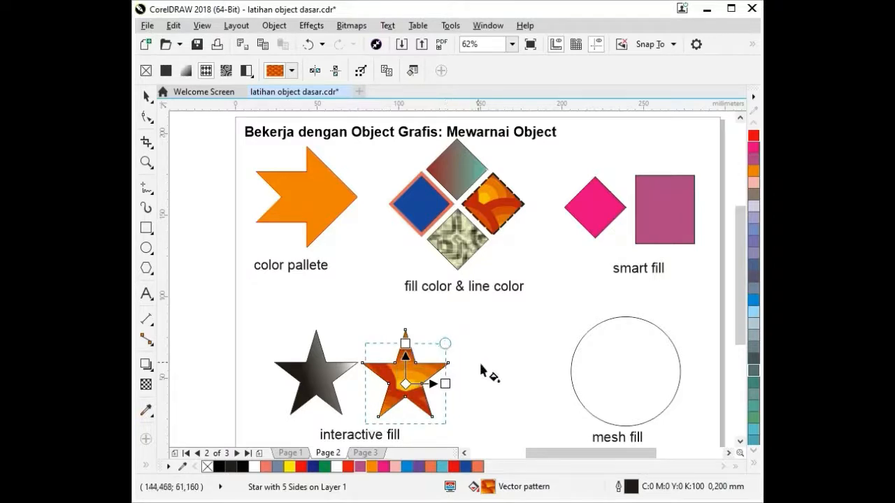
# Step: Apply a rectangular 2 by 2 grid to the circle above the mesh fill label with the Mesh Fill tool
pyautogui.click(640, 381)
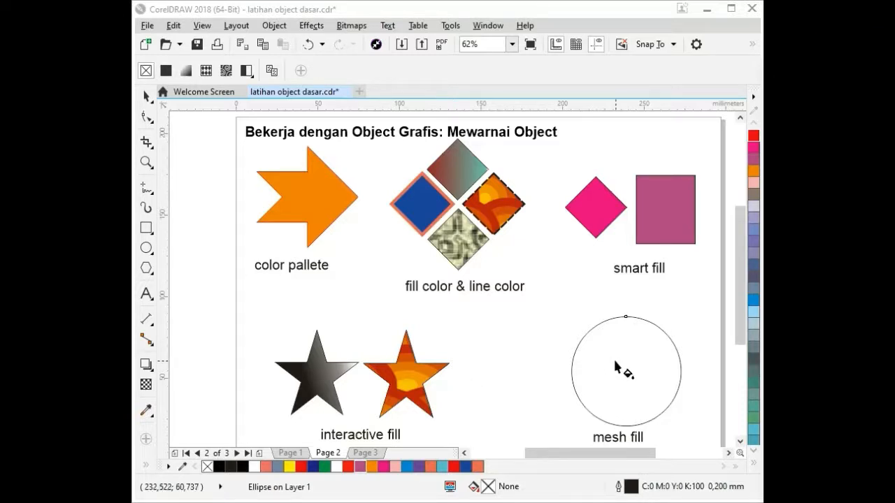
pyautogui.click(152, 416)
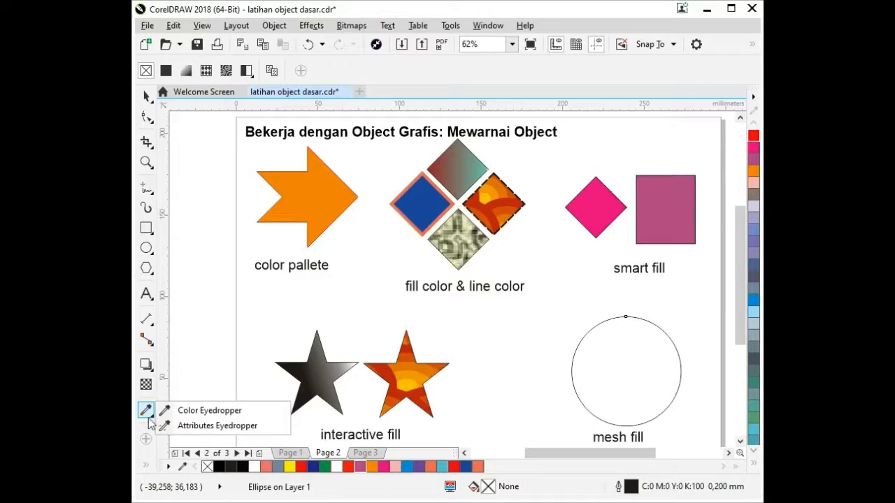
pyautogui.click(168, 467)
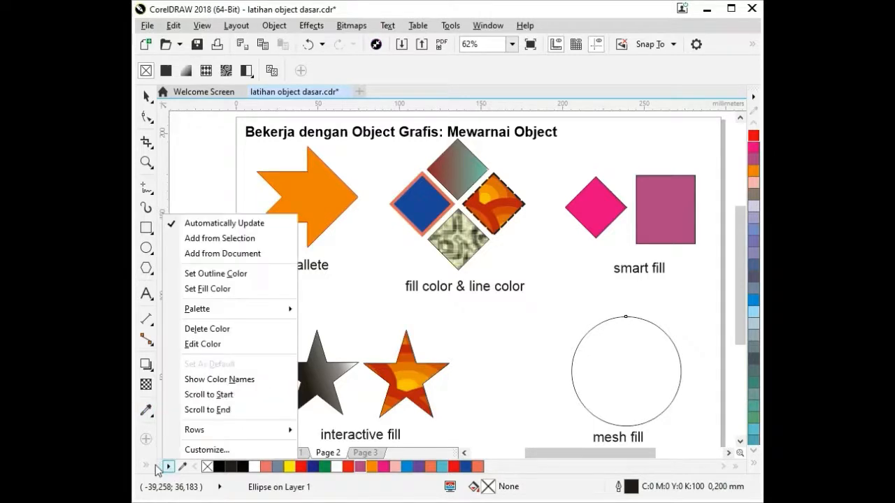
pyautogui.click(168, 456)
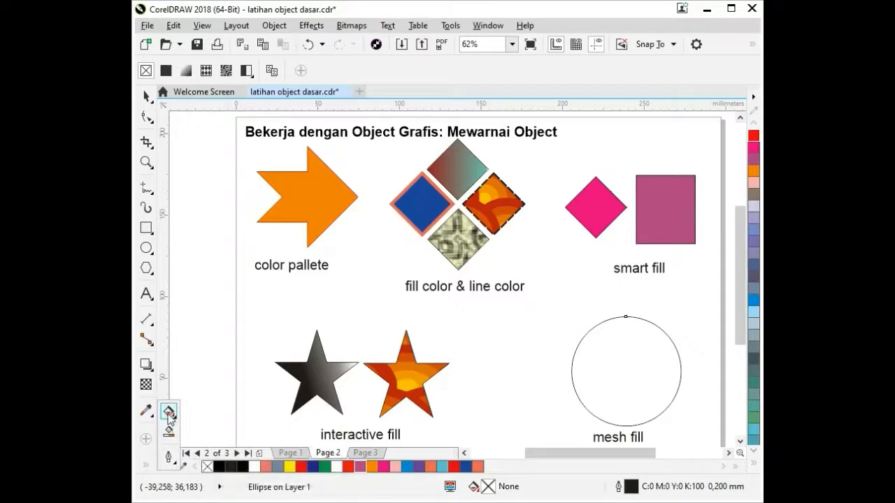
pyautogui.moveTo(169, 413)
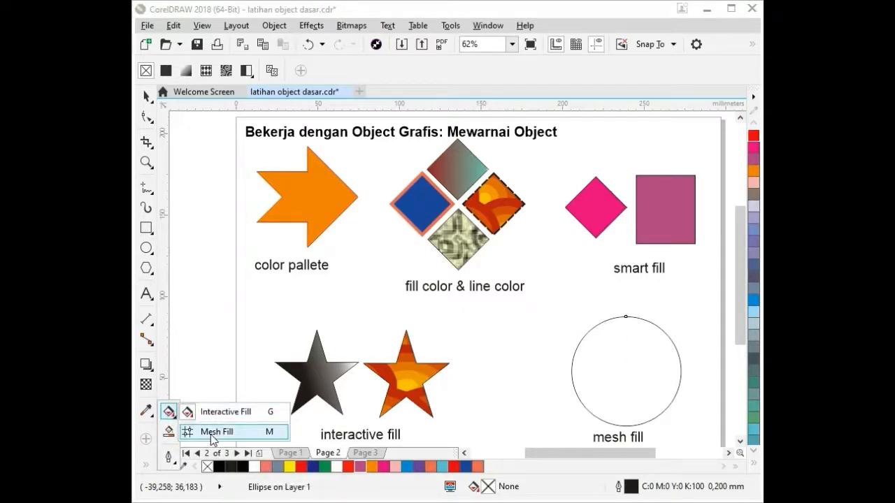
pyautogui.click(212, 433)
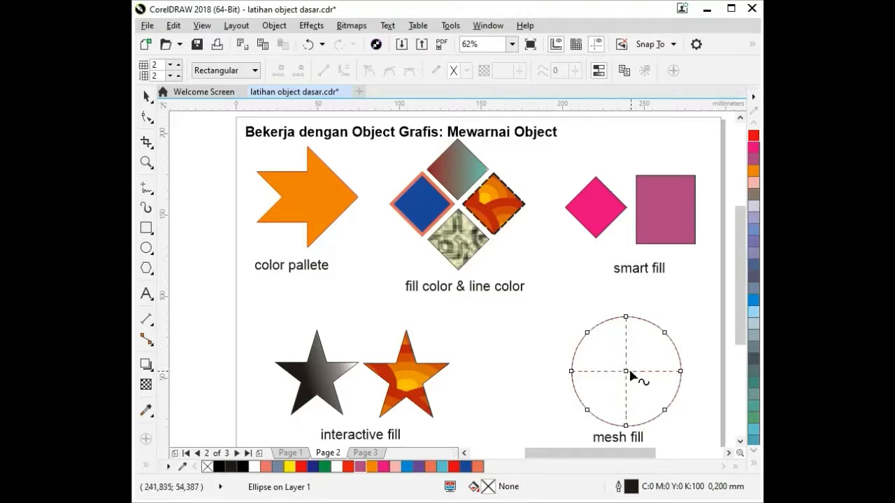
# Step: Bend the circle's inner mesh lines into curves and color the center mesh node orange
pyautogui.moveTo(634, 373)
pyautogui.mouseDown()
pyautogui.moveTo(623, 363)
pyautogui.moveTo(635, 372)
pyautogui.moveTo(628, 380)
pyautogui.mouseUp()
pyautogui.hotkey('ctrl', 'z')
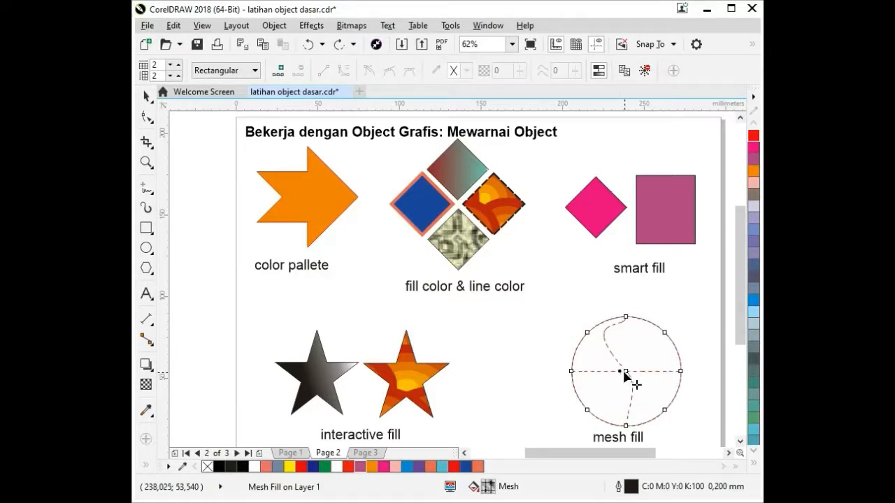
pyautogui.click(626, 372)
pyautogui.moveTo(605, 377); pyautogui.dragTo(620, 409)
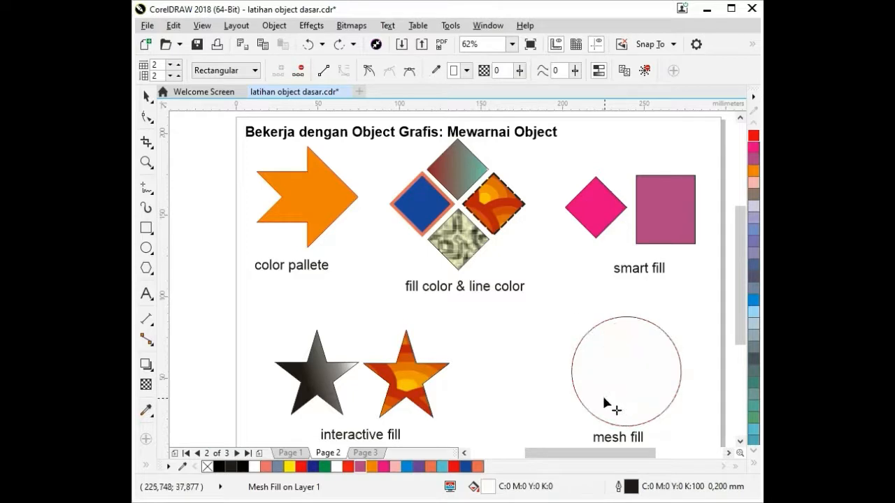
pyautogui.click(372, 466)
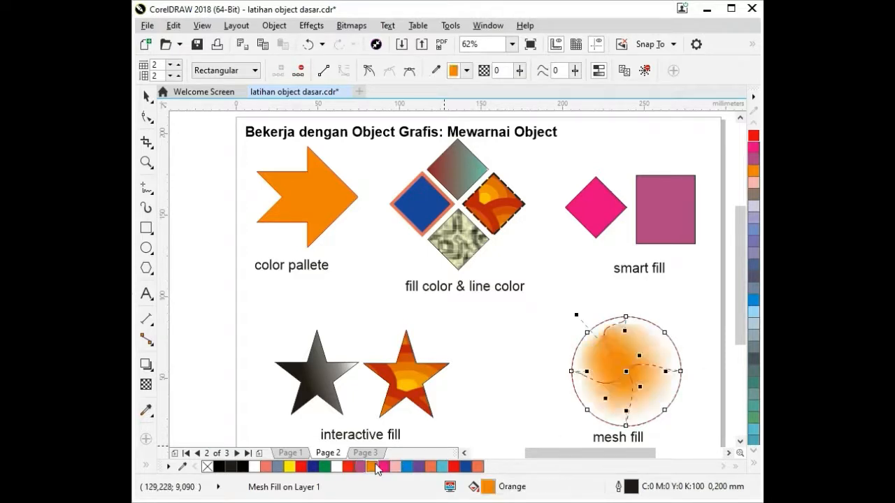
# Step: Color the lower-right patch of the circle's mesh blue (C93 M76 Y0 K0)
pyautogui.click(669, 389)
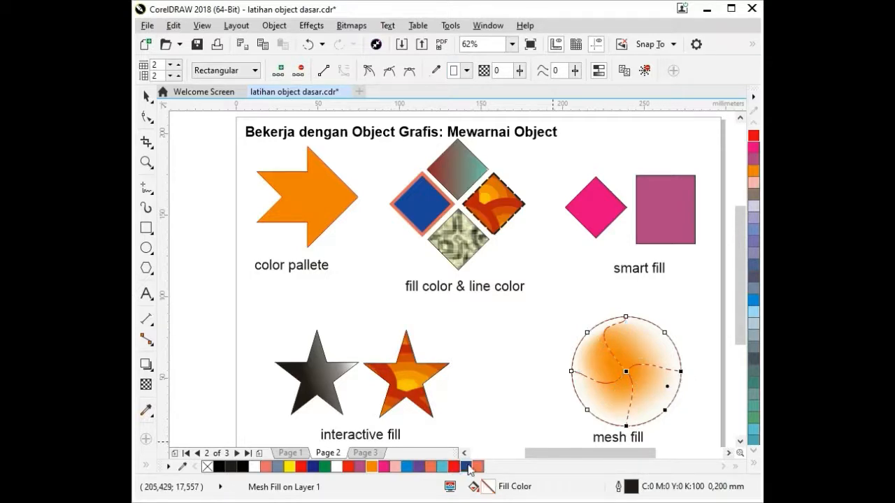
pyautogui.click(478, 467)
pyautogui.click(466, 466)
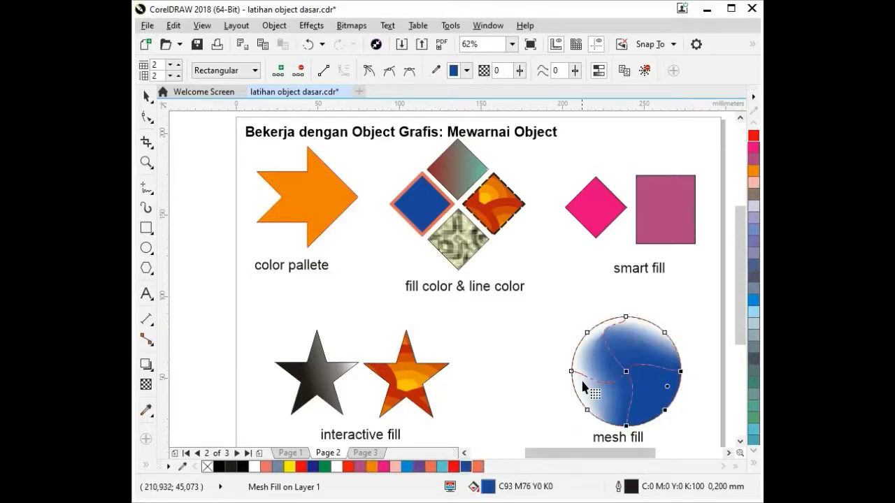
# Step: Color the circle's top mesh node turquoise and its upper-right edge node purple
pyautogui.click(626, 318)
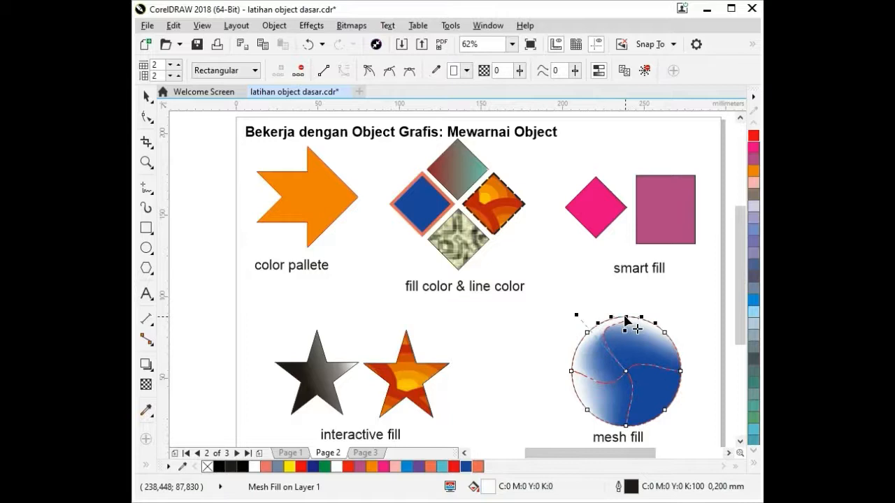
pyautogui.click(443, 466)
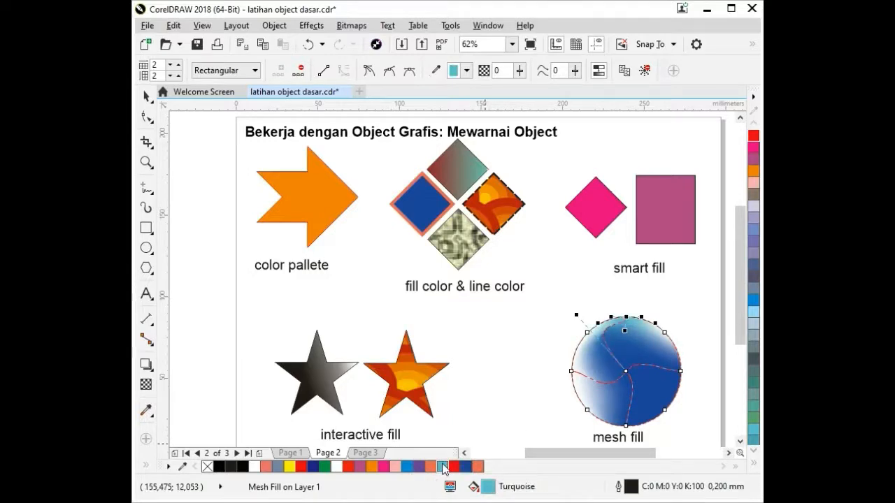
pyautogui.click(665, 334)
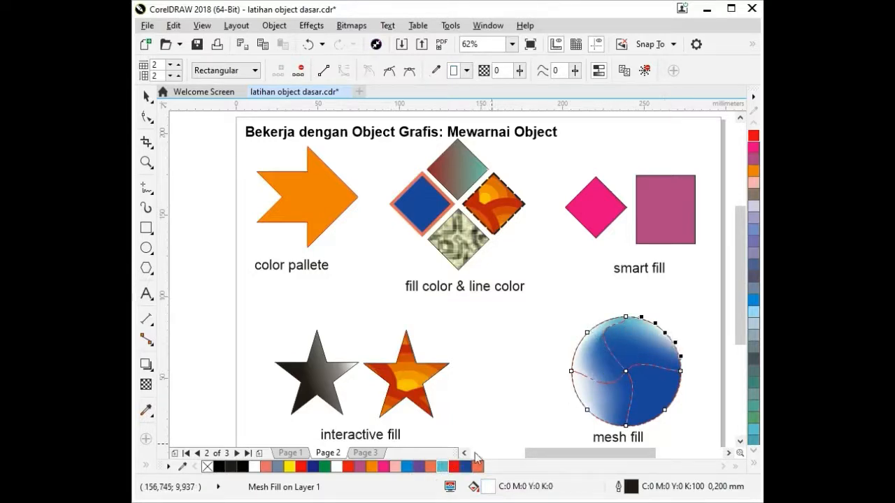
pyautogui.click(418, 467)
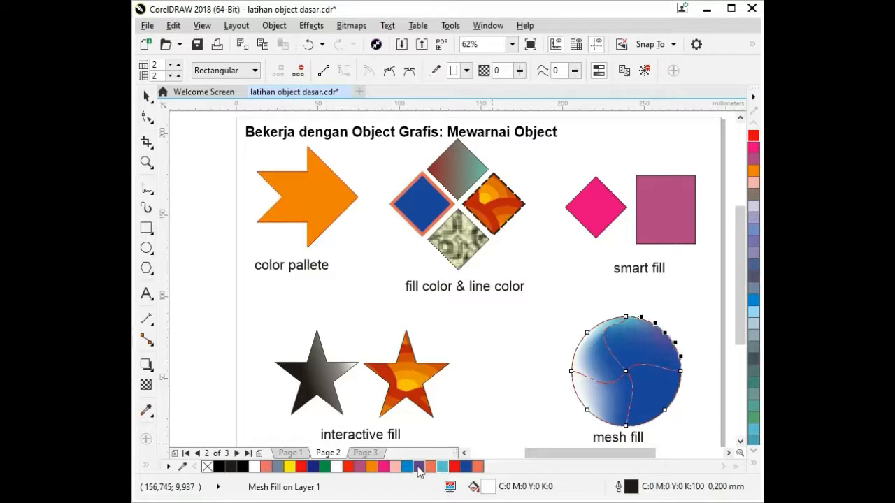
# Step: Color the circle's left mesh node orange and its lower-left edge node magenta, then deselect the circle
pyautogui.click(570, 374)
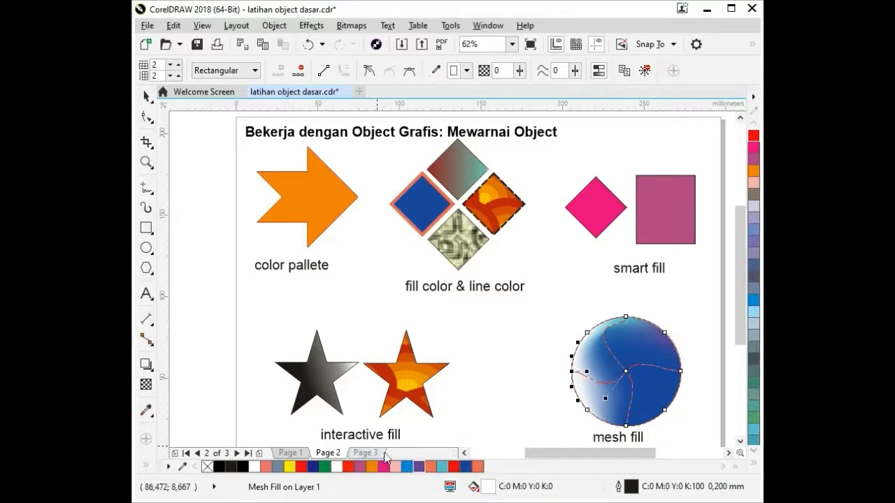
pyautogui.click(374, 467)
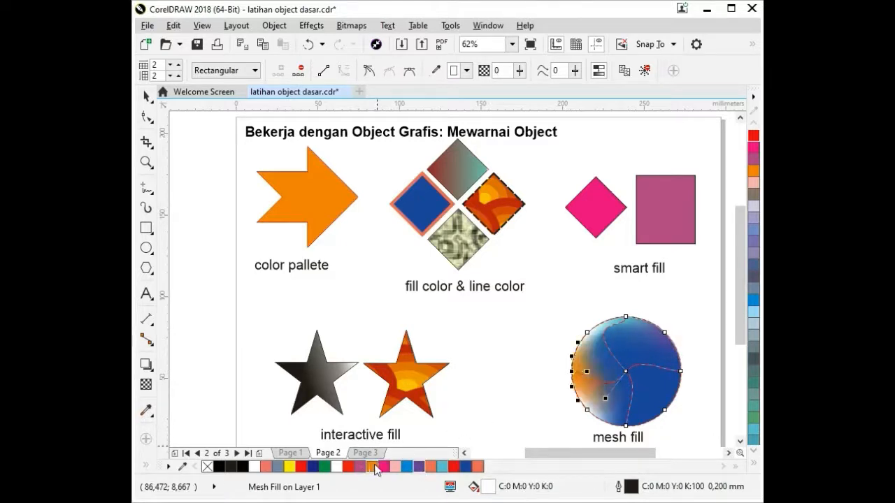
pyautogui.click(599, 420)
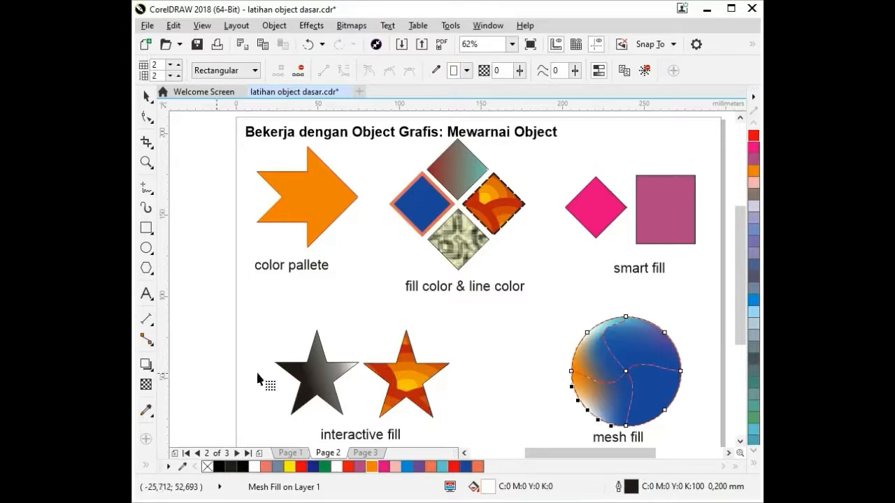
pyautogui.click(383, 467)
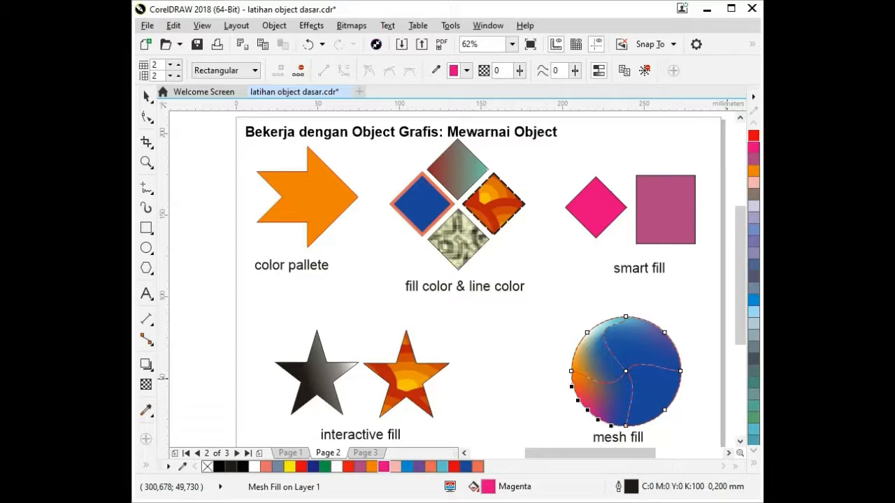
pyautogui.click(711, 142)
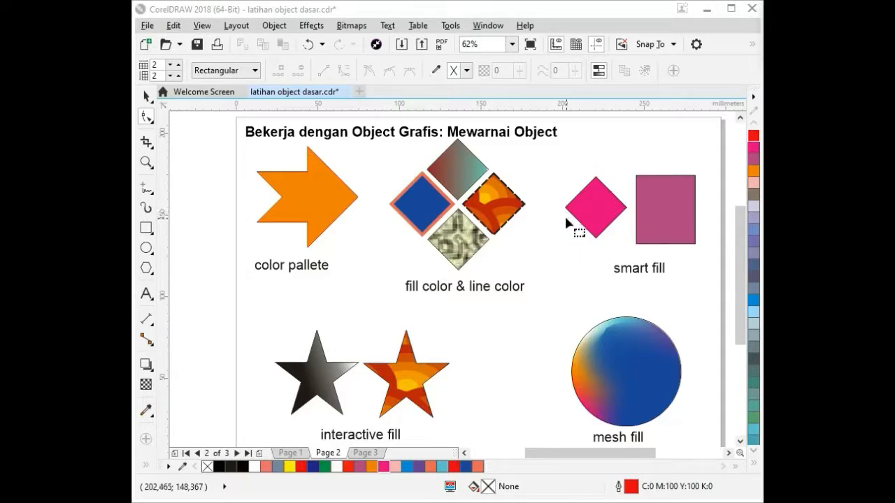
# Step: On page 3, move the tall dark blue rectangle down about 2 mm with the Pick tool and deselect it
pyautogui.click(371, 454)
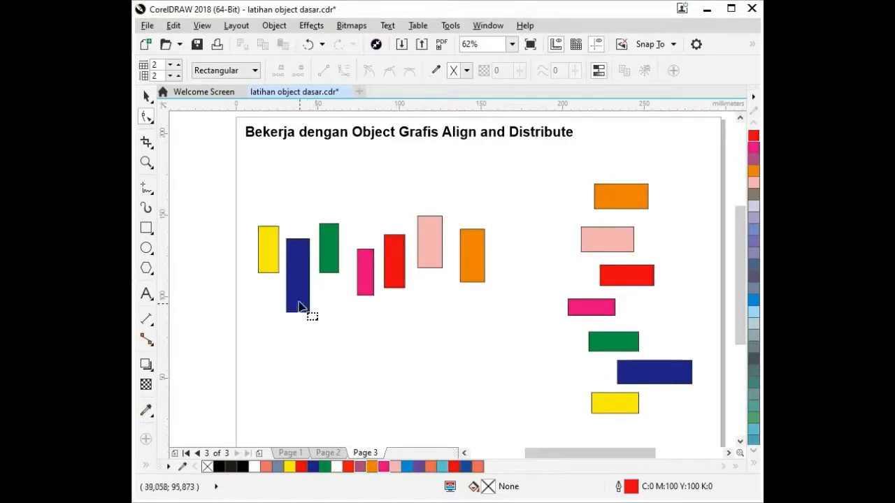
pyautogui.click(270, 254)
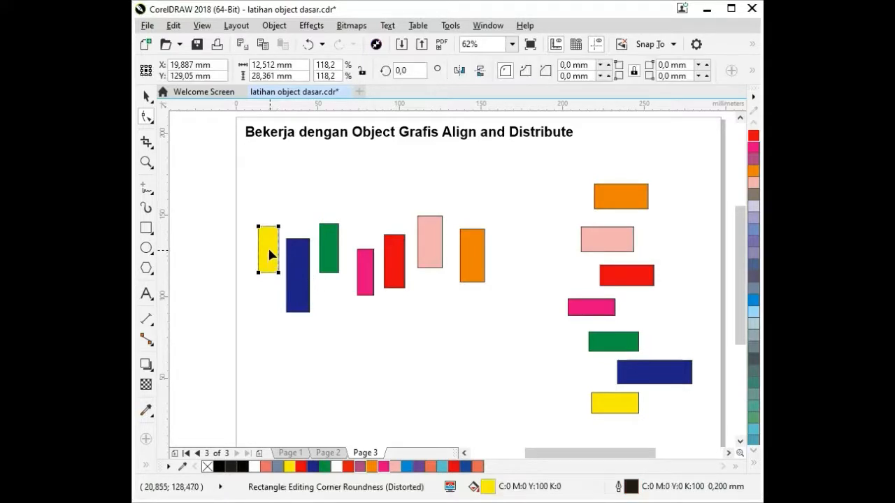
pyautogui.click(301, 261)
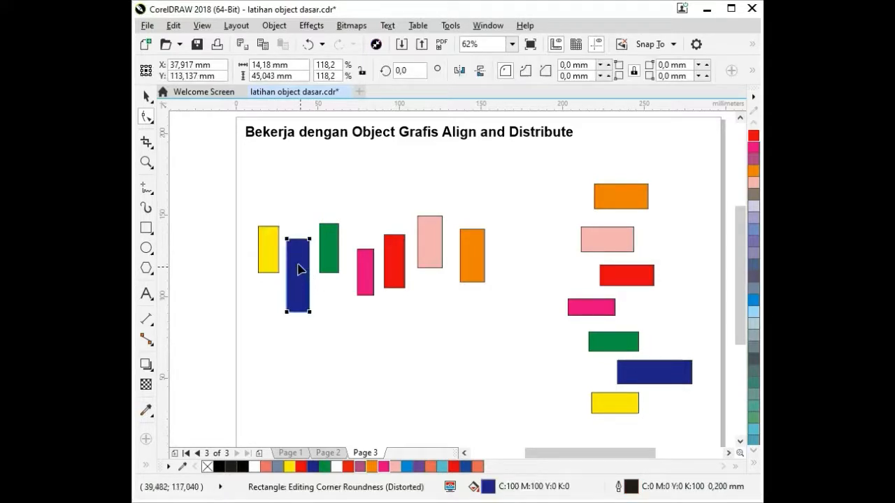
pyautogui.click(147, 96)
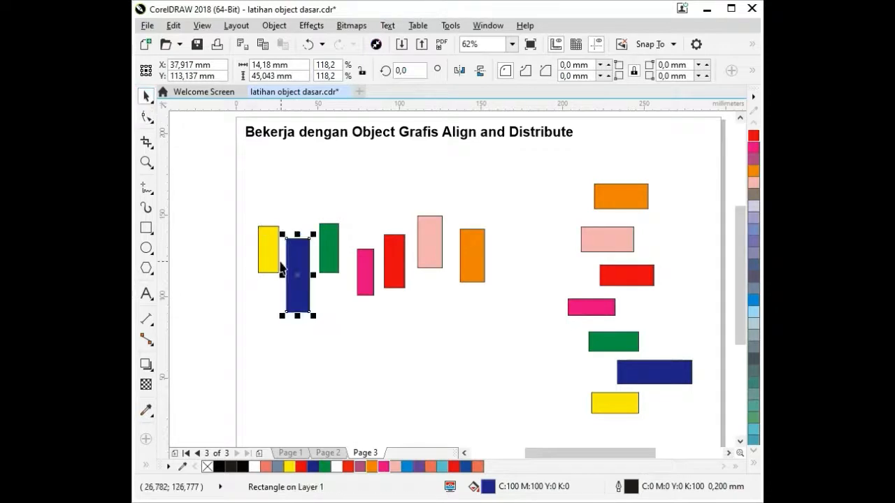
pyautogui.click(269, 264)
pyautogui.moveTo(295, 283)
pyautogui.mouseDown()
pyautogui.moveTo(292, 265)
pyautogui.moveTo(298, 279)
pyautogui.mouseUp()
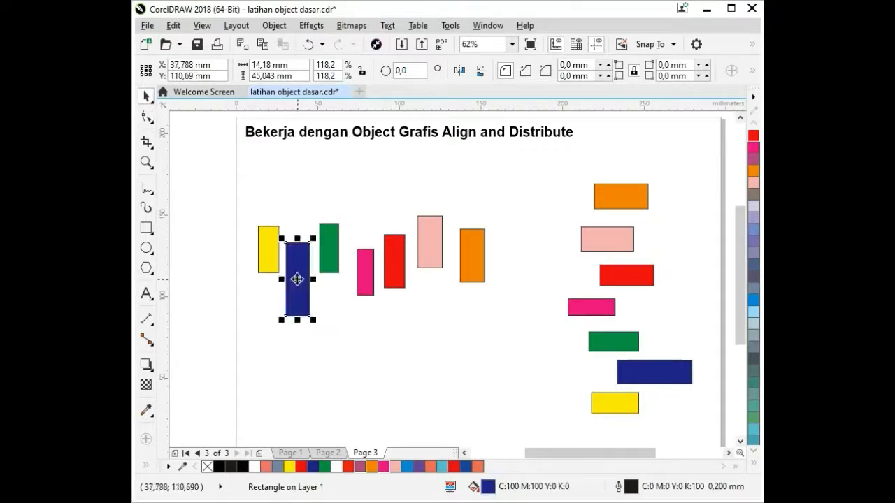
pyautogui.click(430, 171)
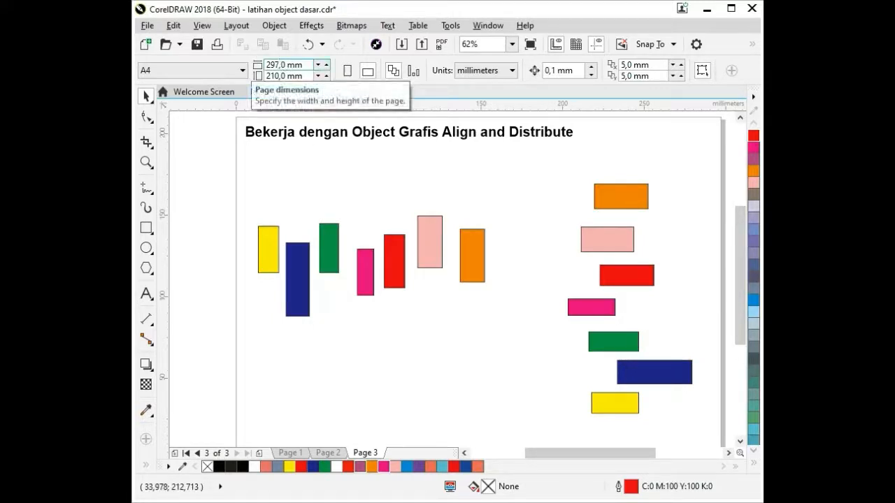
# Step: Open the Align and Distribute docker
pyautogui.click(283, 26)
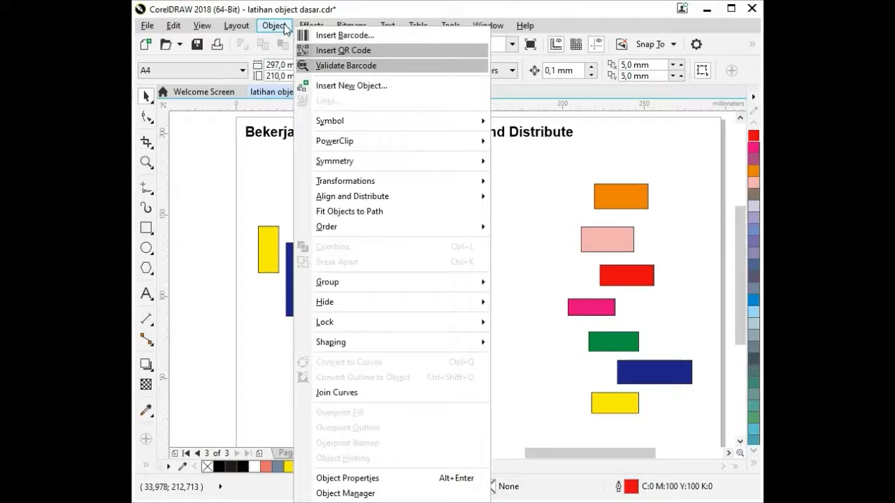
pyautogui.moveTo(379, 201)
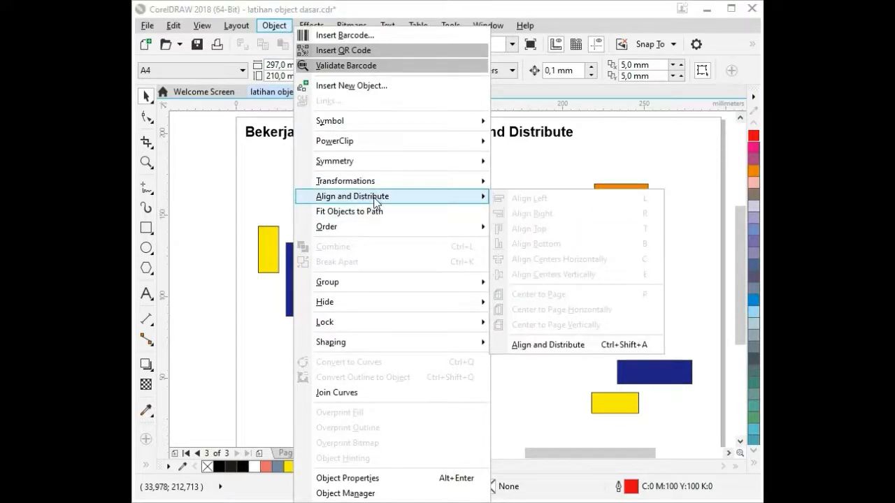
pyautogui.click(509, 347)
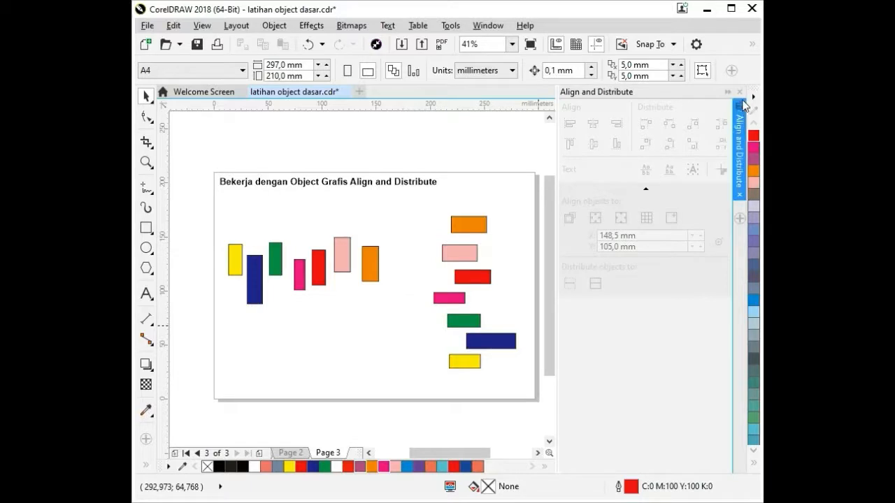
# Step: Close the Align and Distribute docker and reopen it
pyautogui.click(738, 146)
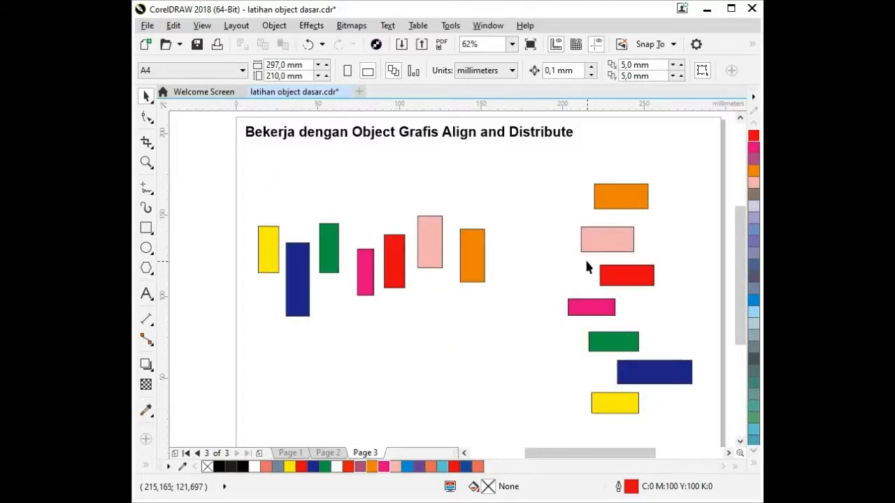
pyautogui.press('ctrl')
pyautogui.hotkey('ctrl', 'shift', 'a')
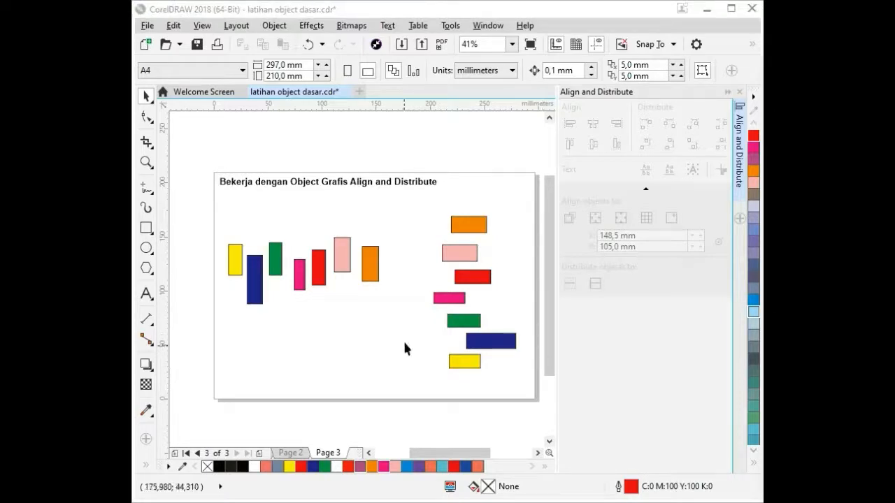
pyautogui.click(390, 319)
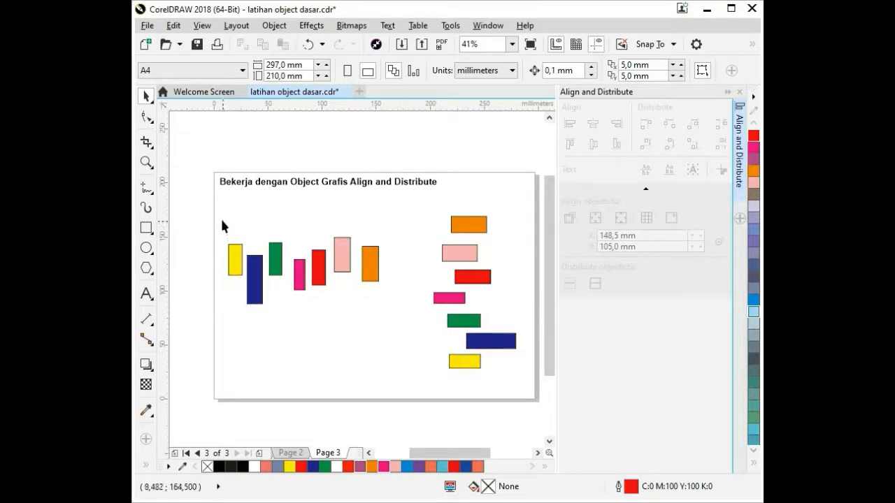
pyautogui.moveTo(221, 221); pyautogui.dragTo(396, 327)
pyautogui.click(383, 329)
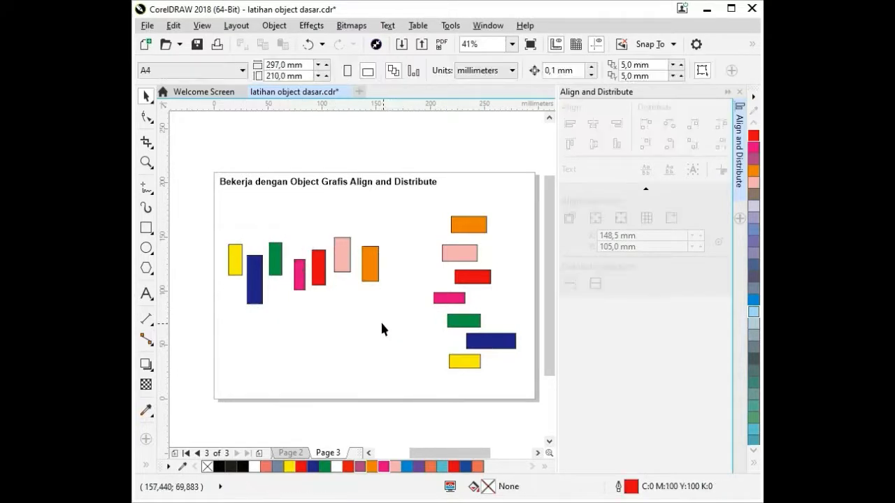
pyautogui.moveTo(222, 240); pyautogui.dragTo(386, 309)
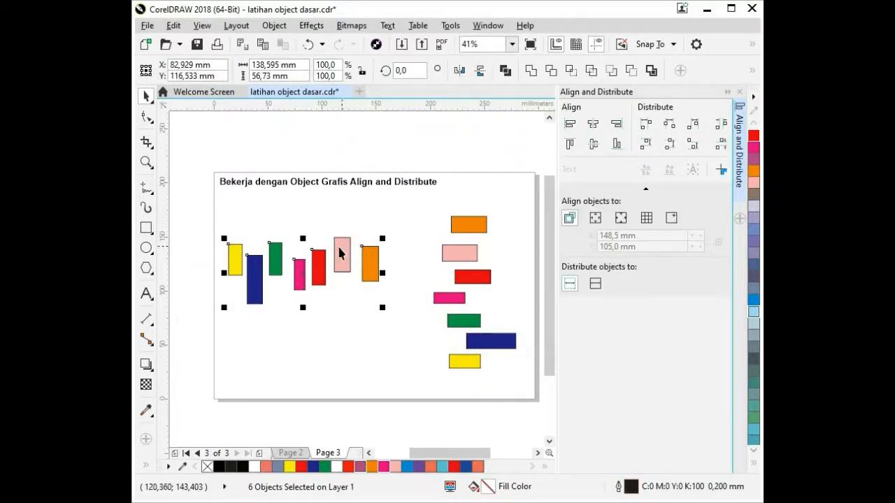
pyautogui.moveTo(305, 283); pyautogui.dragTo(304, 322)
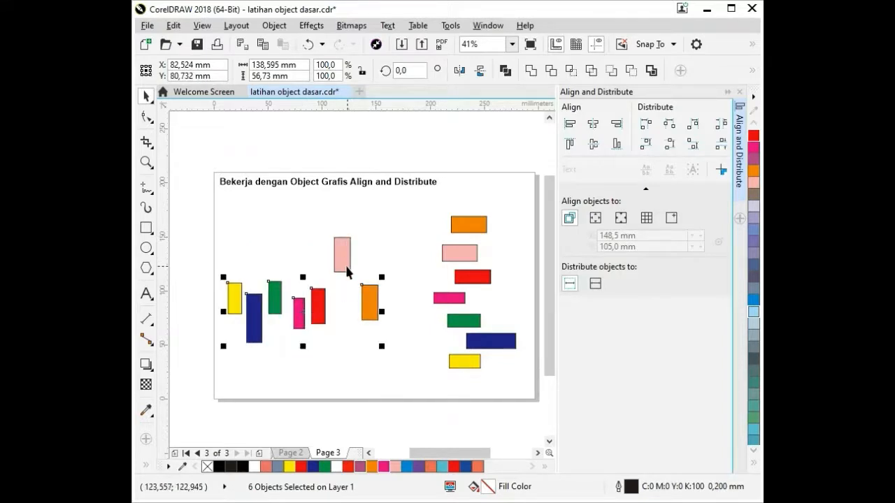
pyautogui.hotkey('ctrl', 'z')
# Step: Select all seven upright rectangles and align their top edges, undoing and reapplying the alignment
pyautogui.click(393, 327)
pyautogui.moveTo(404, 332); pyautogui.dragTo(217, 227)
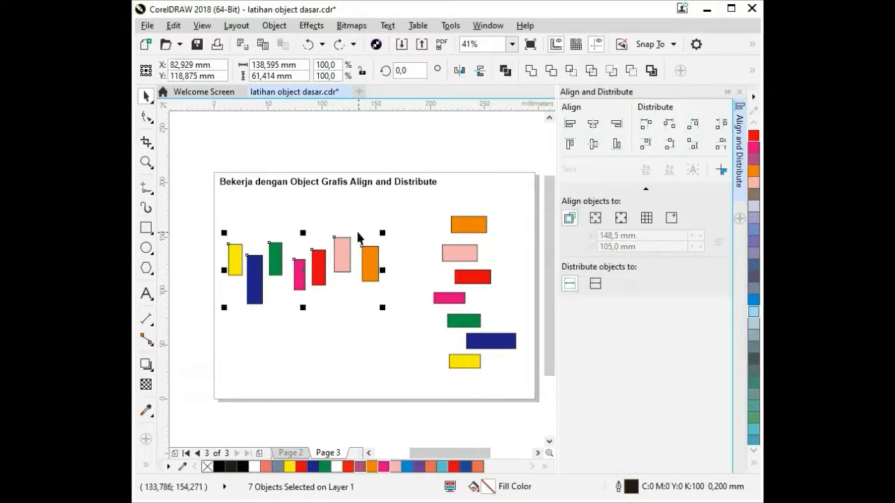
pyautogui.click(572, 145)
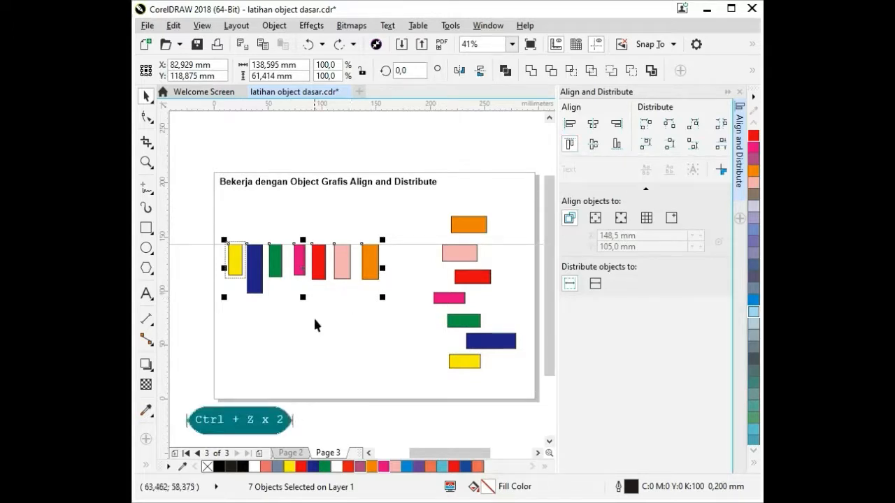
pyautogui.click(360, 297)
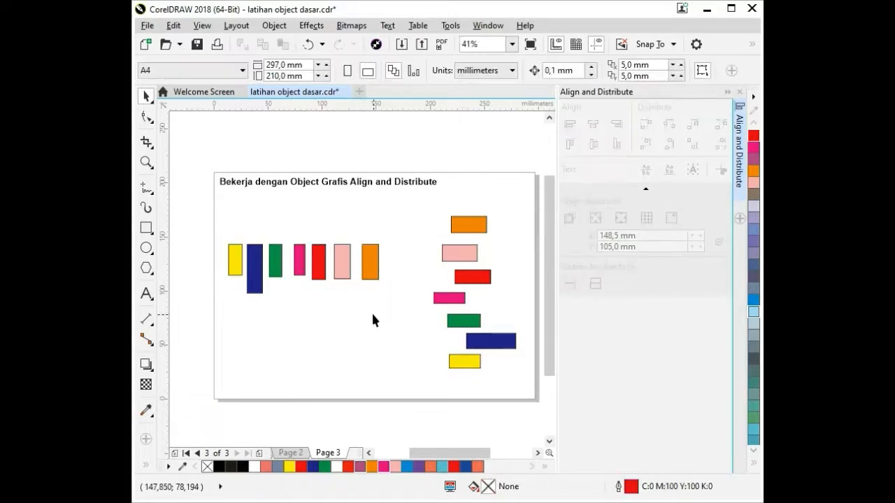
pyautogui.hotkey('ctrl', 'z')
pyautogui.hotkey('ctrl', 'z')
pyautogui.hotkey('ctrl', 'z')
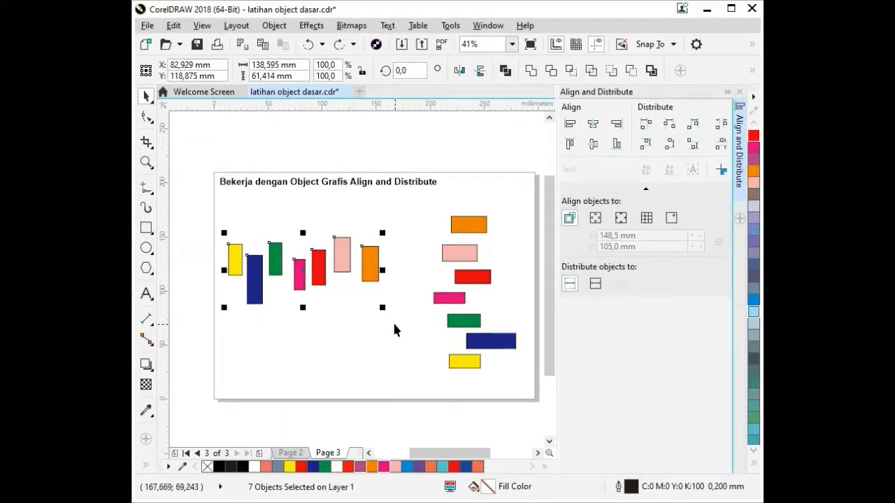
pyautogui.press('t')
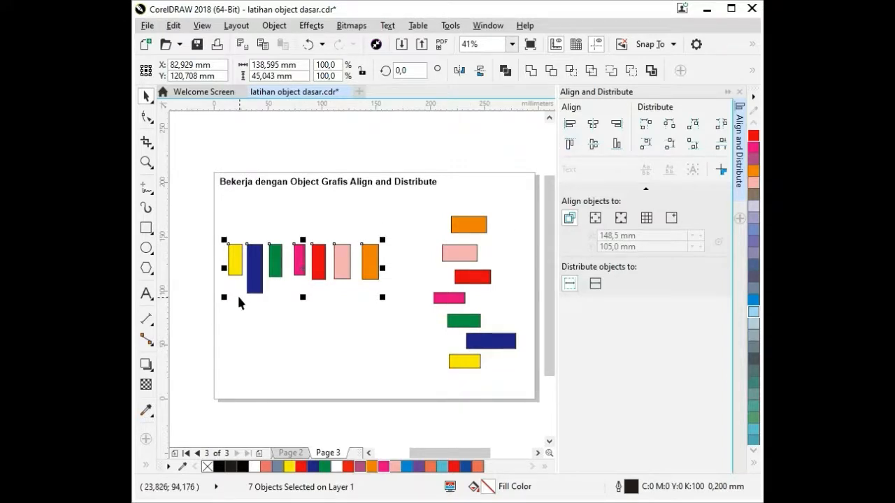
# Step: Align the bottom edges of the seven upright rectangles, undo and reapply the alignment, and deselect them
pyautogui.click(616, 144)
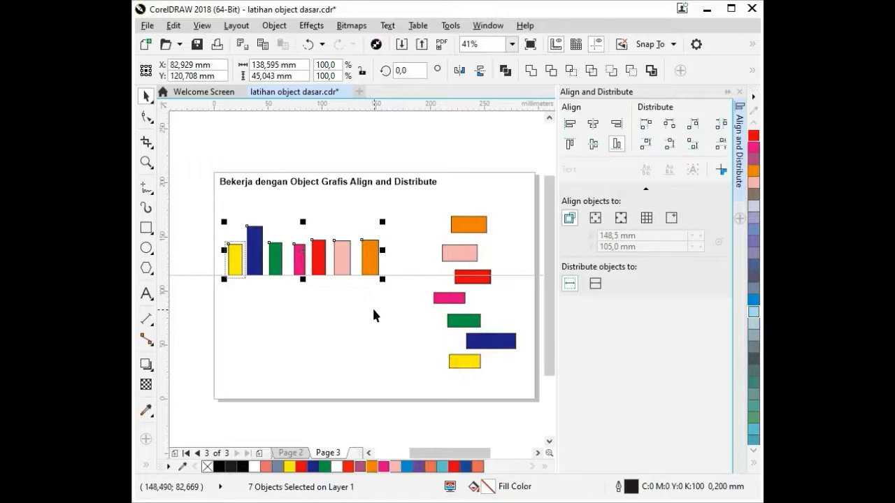
pyautogui.hotkey('ctrl', 'z')
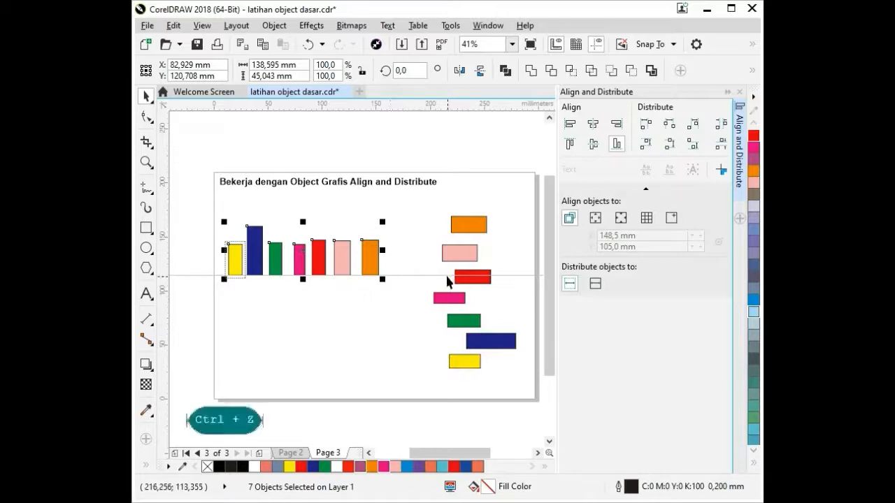
pyautogui.click(344, 298)
pyautogui.hotkey('ctrl', 'z')
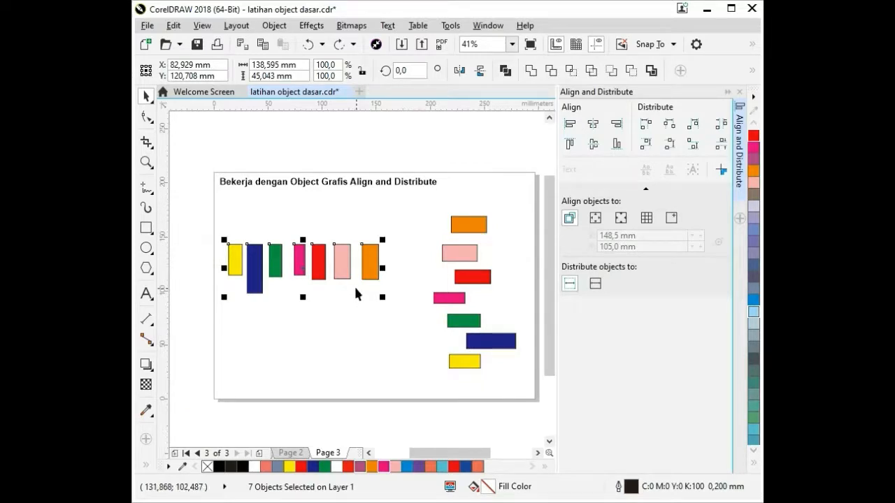
pyautogui.press('b')
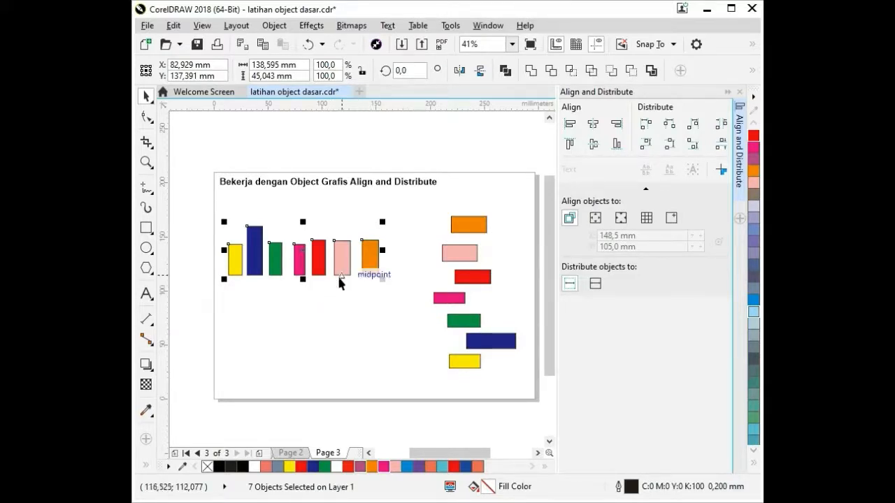
pyautogui.click(406, 281)
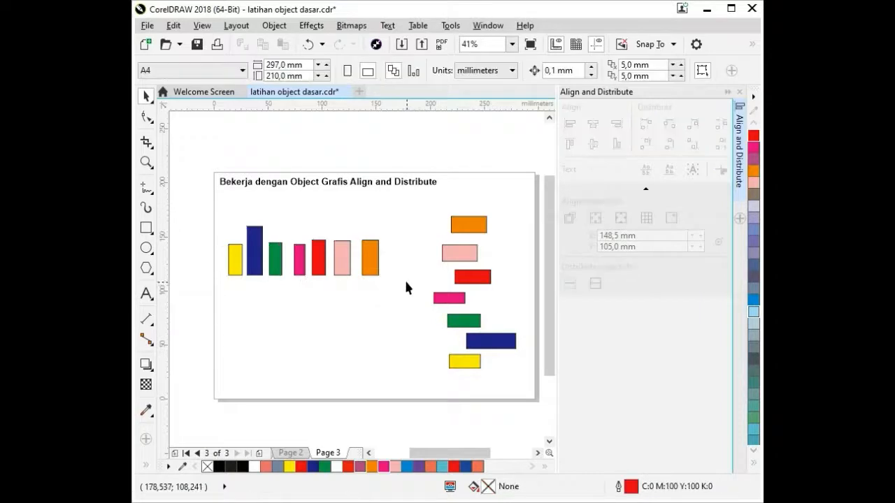
# Step: Select the seven stacked horizontal rectangles, try aligning their centers horizontally, and undo the alignment
pyautogui.moveTo(427, 202); pyautogui.dragTo(475, 397)
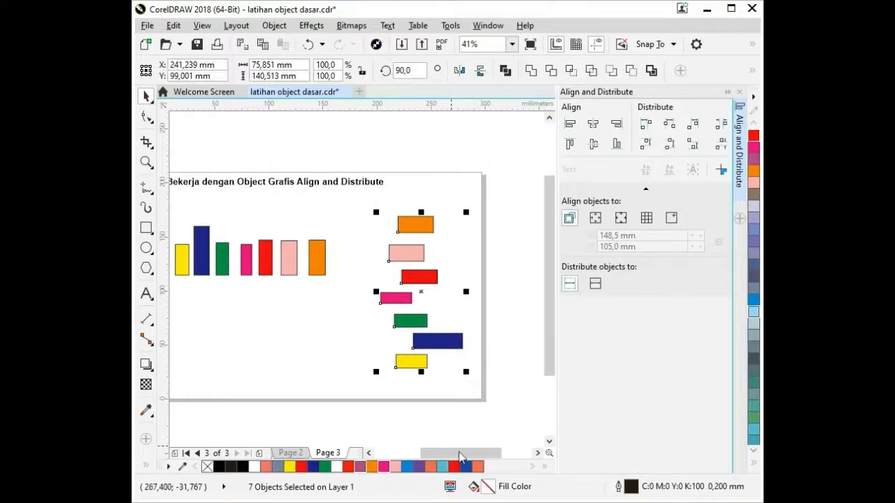
pyautogui.click(592, 130)
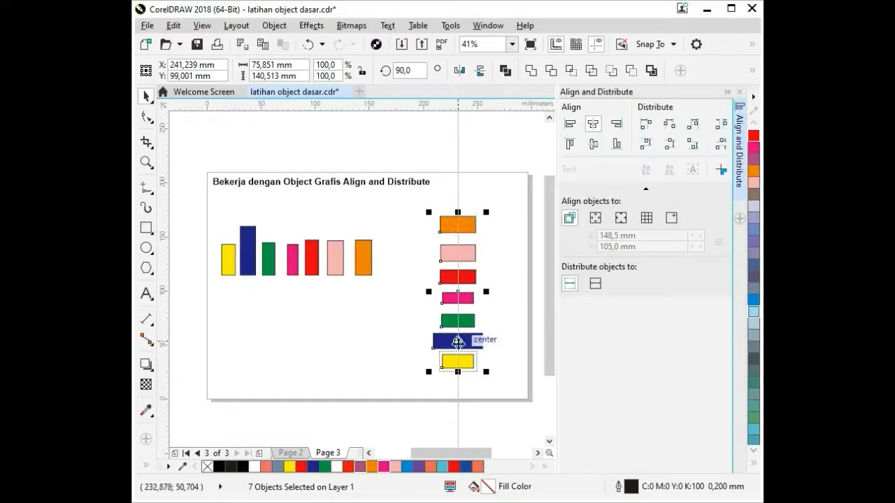
pyautogui.click(401, 239)
pyautogui.hotkey('ctrl', 'z')
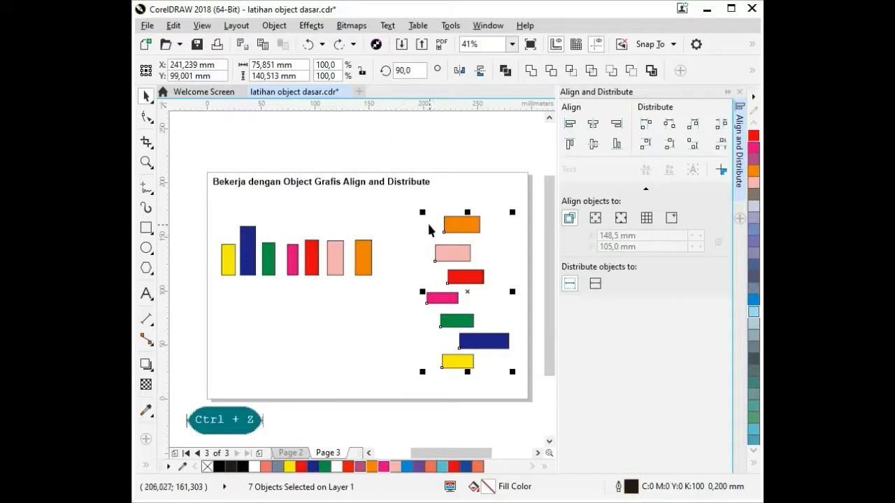
pyautogui.press('h')
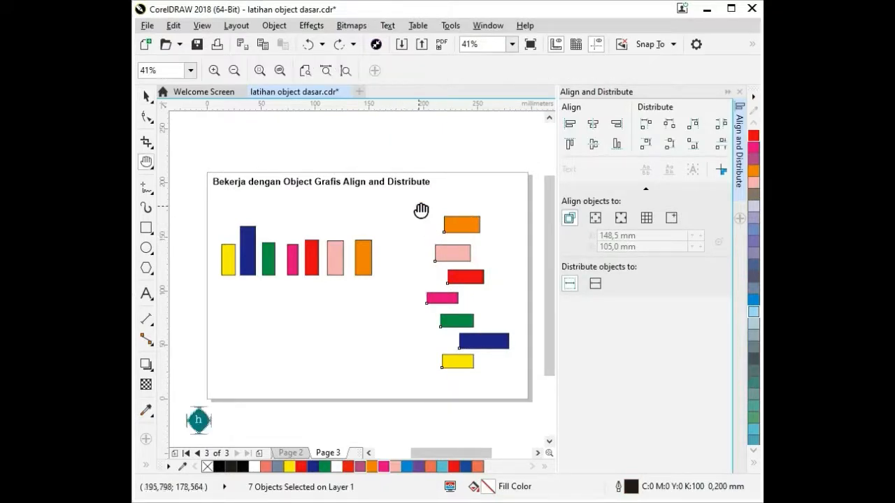
pyautogui.click(146, 95)
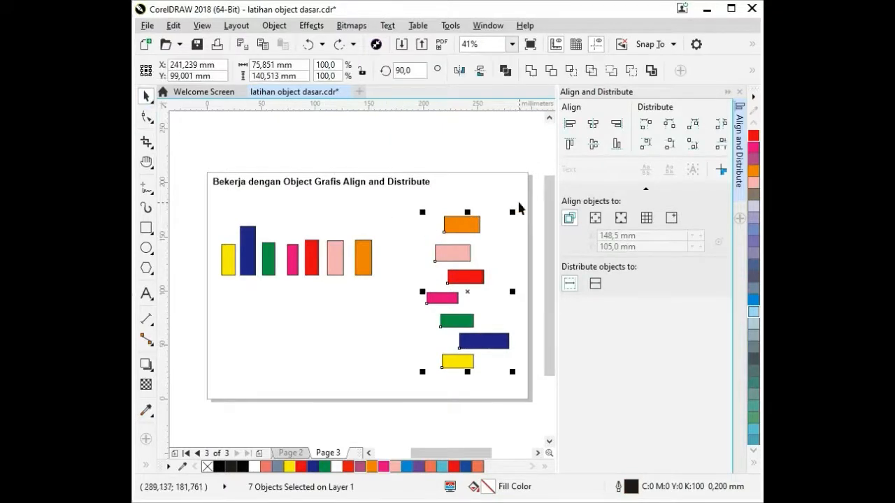
pyautogui.press('h')
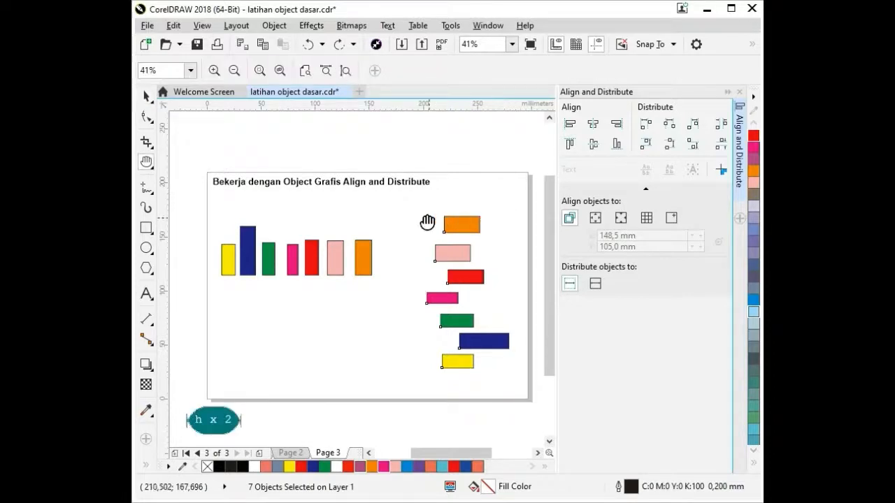
pyautogui.click(146, 97)
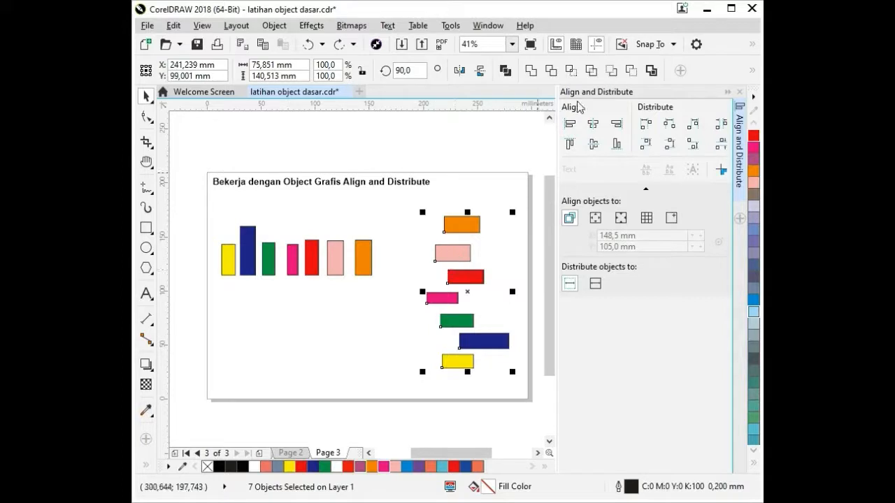
# Step: Center the stacked rectangles on a common vertical axis and deselect them
pyautogui.click(594, 126)
pyautogui.click(518, 241)
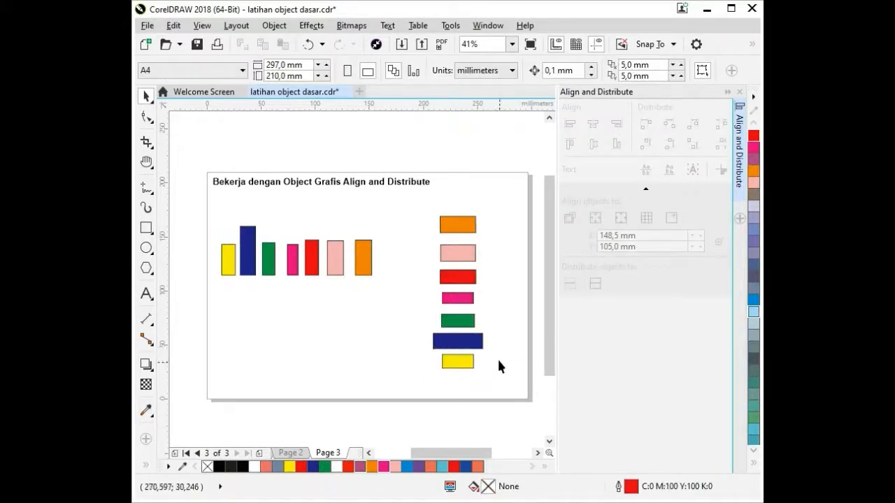
# Step: Reselect the seven stacked rectangles, try aligning their centers vertically, and undo the alignment
pyautogui.moveTo(485, 373); pyautogui.dragTo(431, 195)
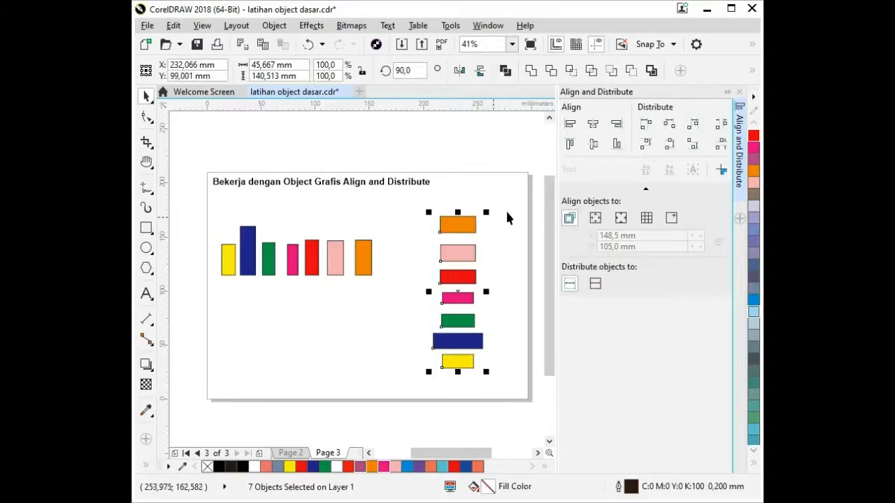
pyautogui.click(595, 145)
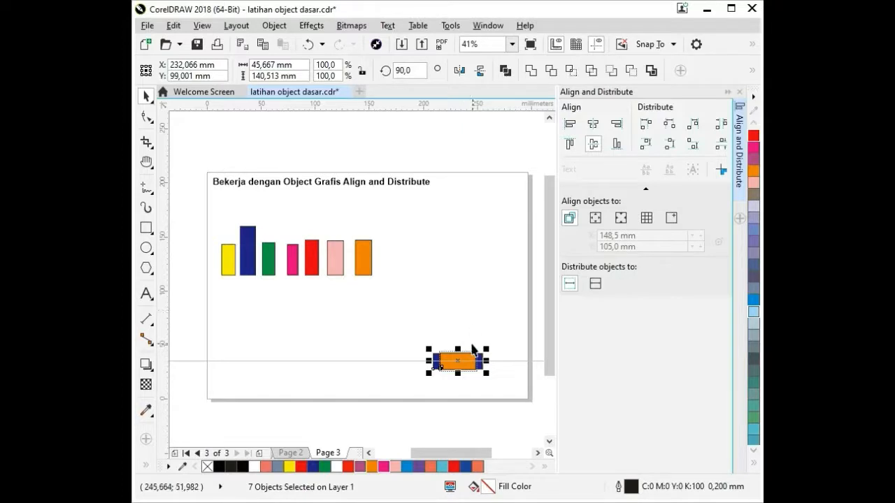
pyautogui.hotkey('ctrl', 'z')
pyautogui.hotkey('ctrl', 'z')
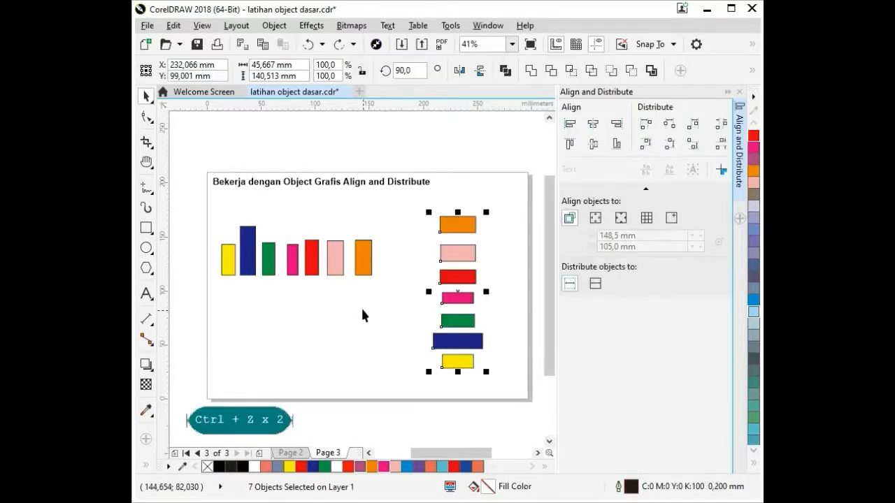
# Step: Select the seven upright rectangles, align their centers vertically along one horizontal line, and deselect them
pyautogui.click(398, 303)
pyautogui.moveTo(398, 306); pyautogui.dragTo(204, 216)
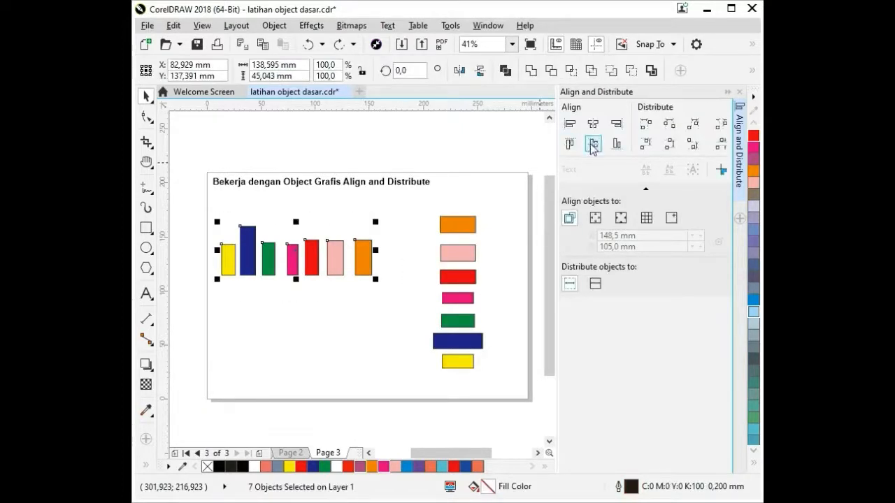
pyautogui.click(592, 144)
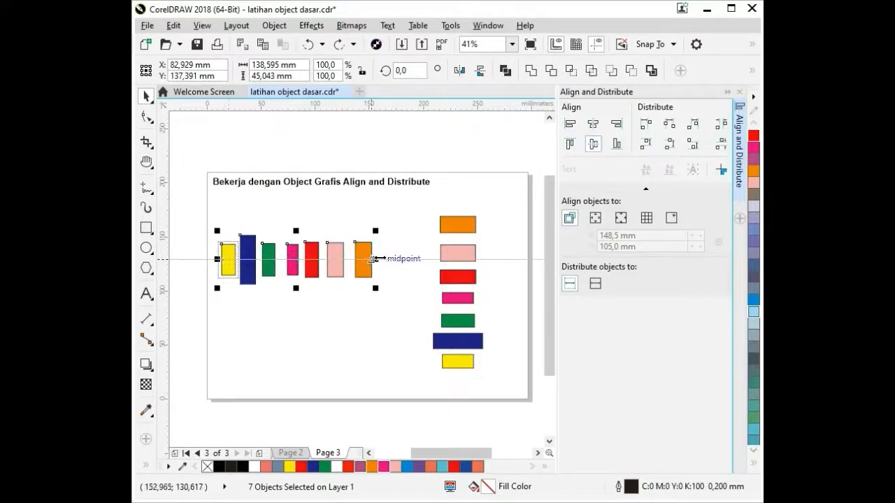
pyautogui.click(388, 291)
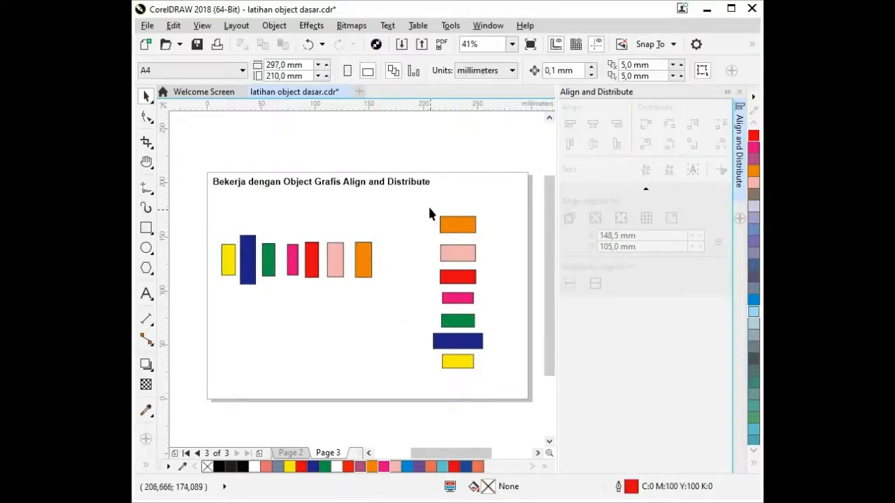
# Step: Select the seven stacked rectangles and align them by their left edges, followed by their right edges
pyautogui.moveTo(419, 221); pyautogui.dragTo(498, 375)
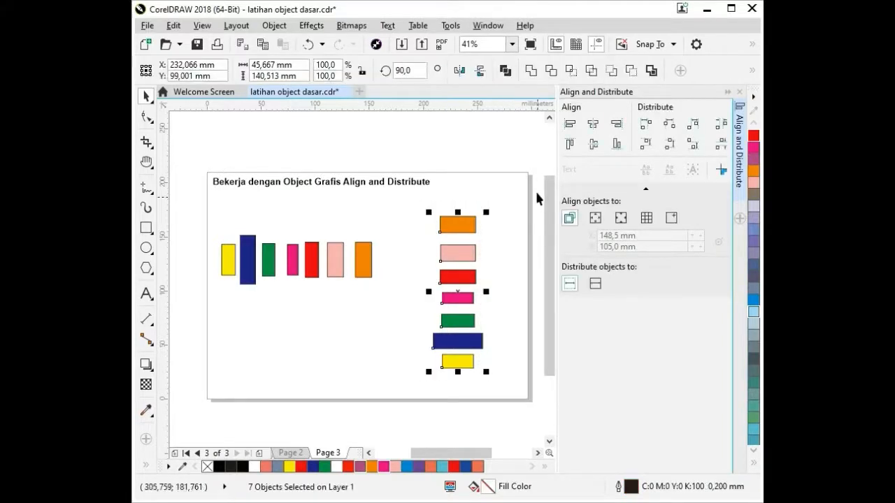
pyautogui.click(570, 126)
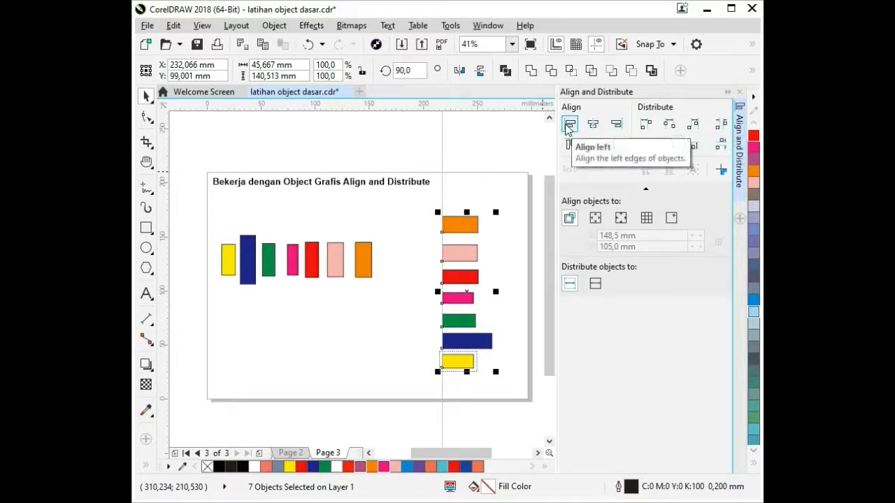
pyautogui.click(617, 126)
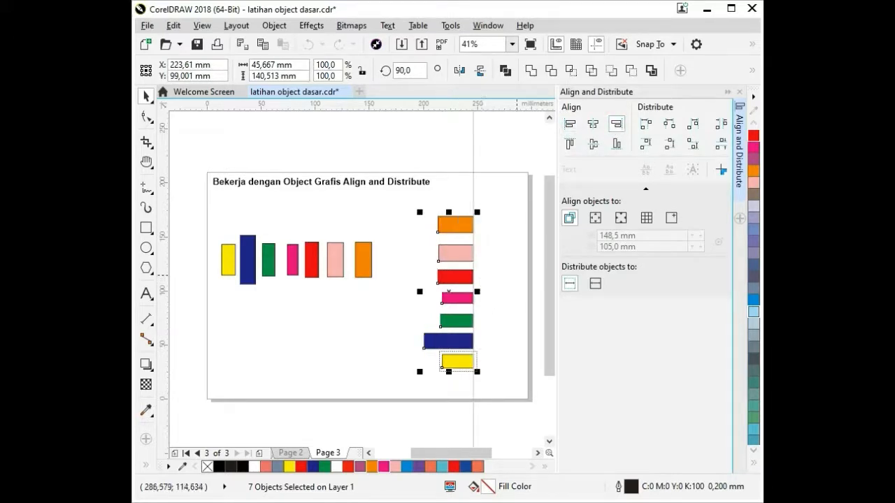
# Step: Reselect the seven stacked rectangles and align their left edges
pyautogui.click(497, 302)
pyautogui.moveTo(415, 208); pyautogui.dragTo(495, 386)
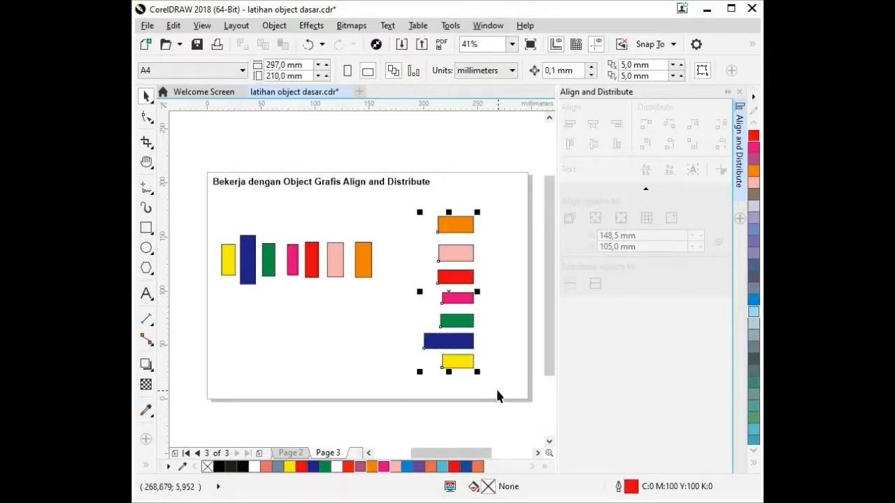
pyautogui.press('l')
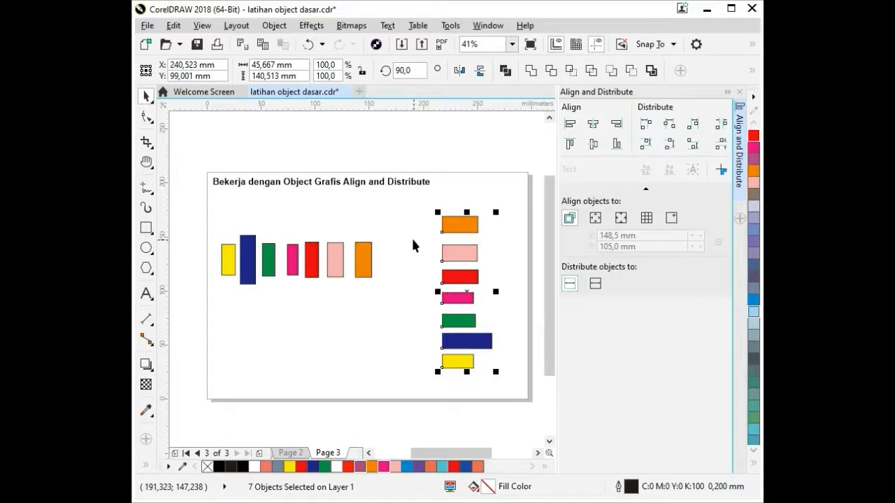
# Step: Align the seven stacked rectangles by their right edges and deselect them
pyautogui.press('e')
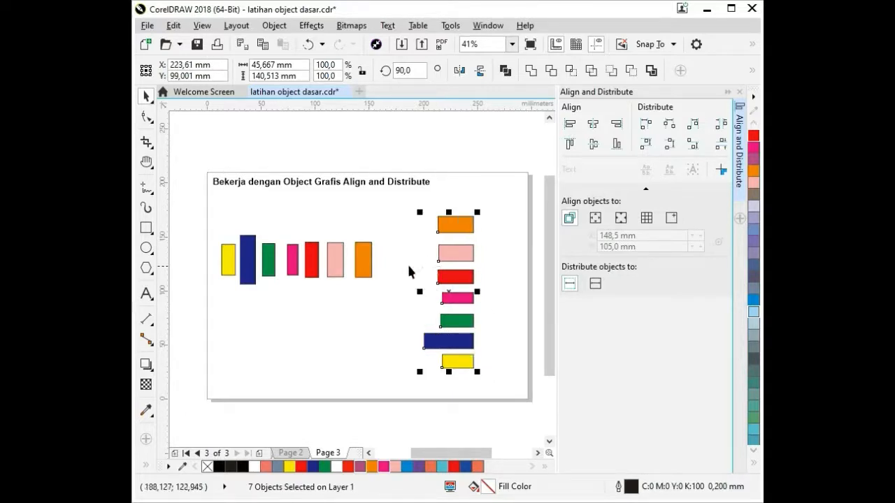
pyautogui.click(404, 257)
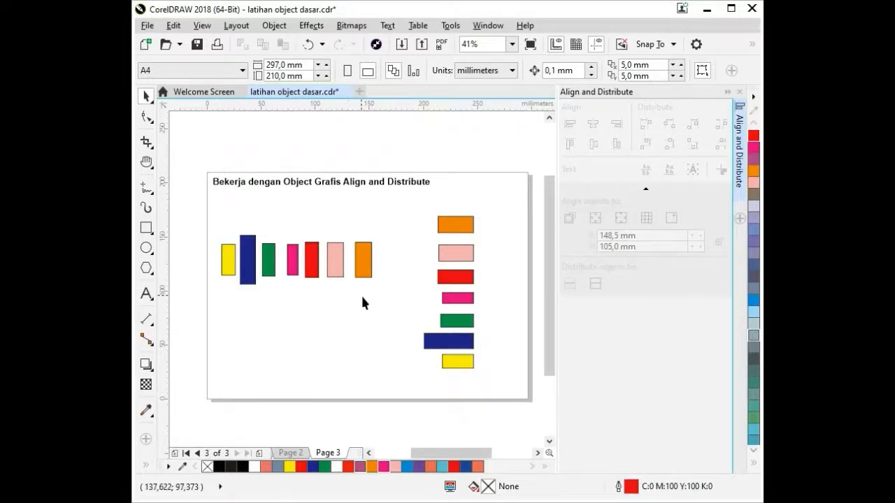
# Step: Select the seven upright rectangles, distribute them evenly by their left edges, and deselect them
pyautogui.moveTo(328, 314); pyautogui.dragTo(213, 217)
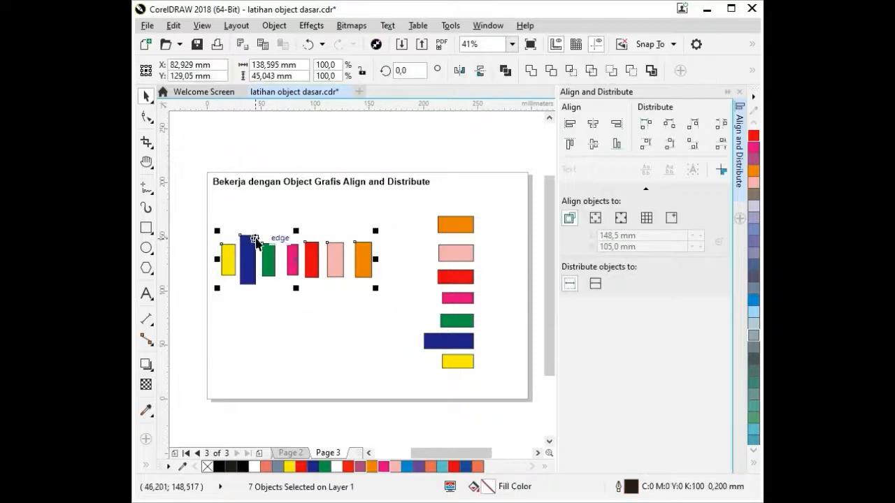
pyautogui.click(645, 125)
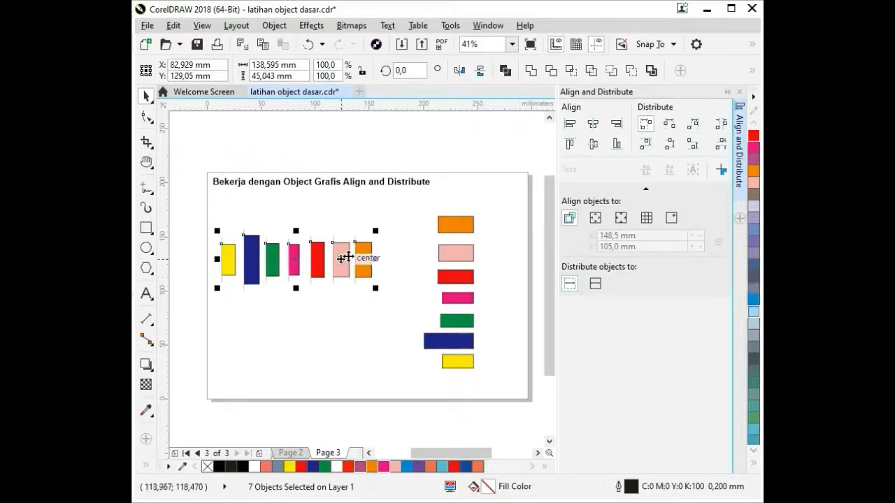
pyautogui.click(418, 248)
# Step: Select the seven stacked rectangles, distribute them evenly by their top edges, and deselect them
pyautogui.moveTo(464, 324); pyautogui.dragTo(487, 378)
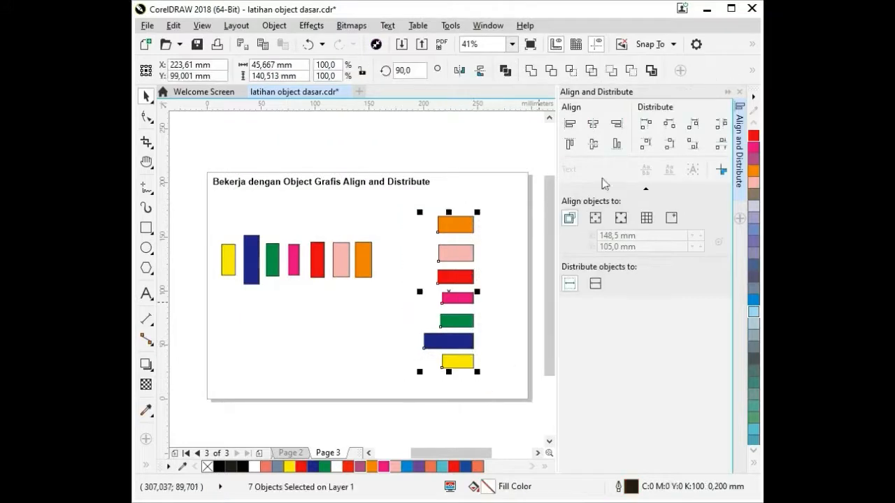
pyautogui.click(642, 147)
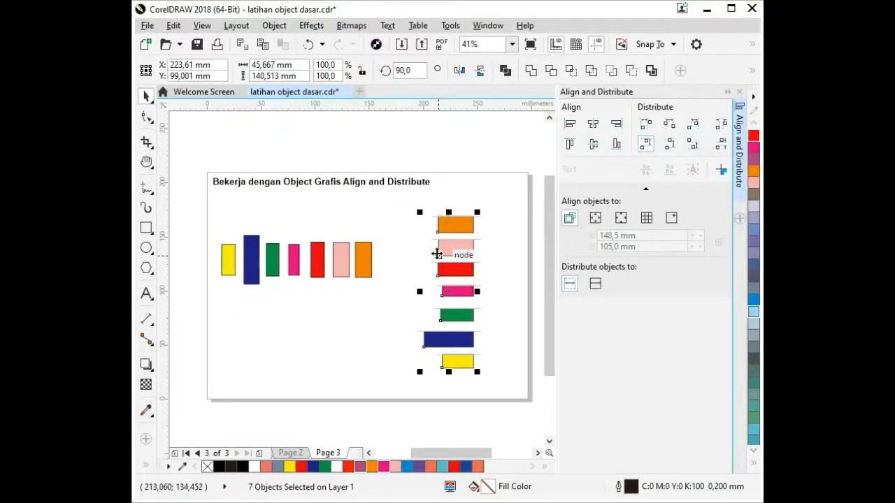
pyautogui.click(352, 318)
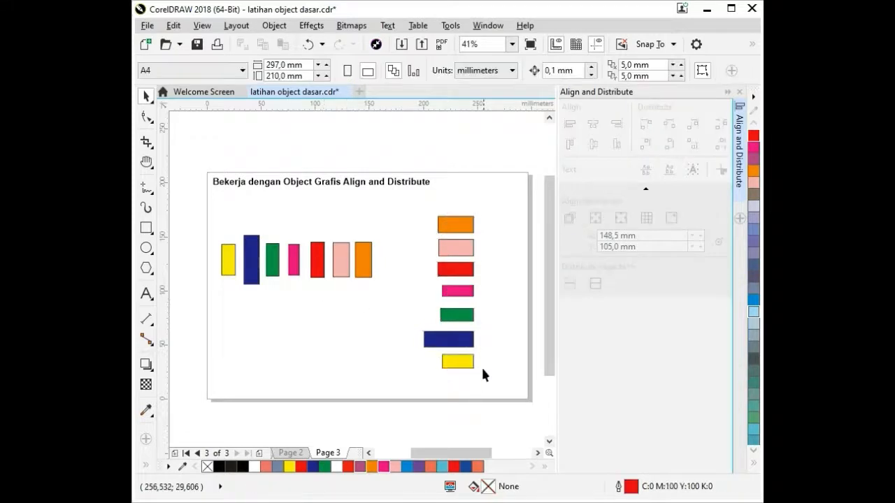
# Step: Reselect the seven stacked rectangles and distribute them by their bottom edges, followed by their vertical centers
pyautogui.moveTo(483, 379); pyautogui.dragTo(403, 200)
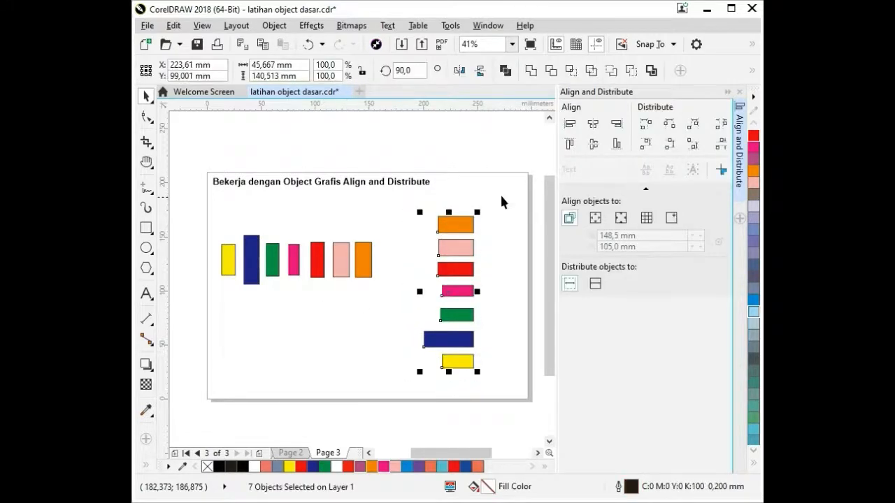
pyautogui.click(691, 146)
pyautogui.click(667, 146)
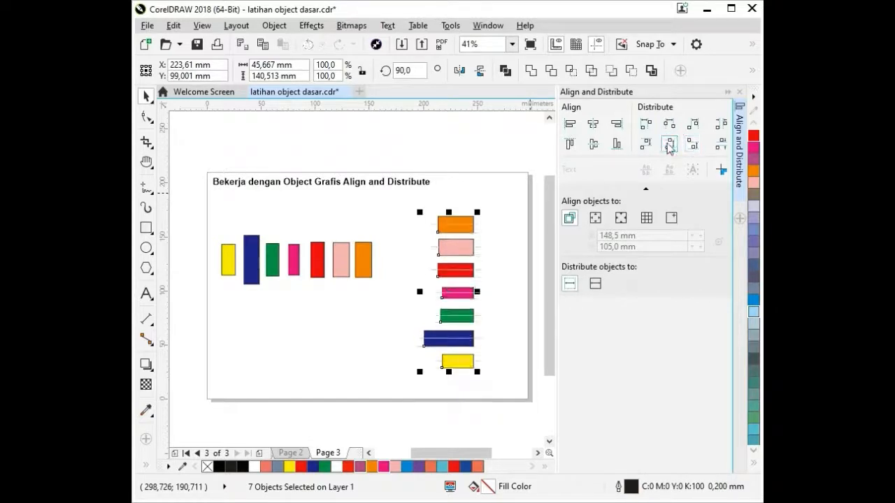
# Step: Distribute the seven stacked rectangles with equal vertical spacing and equal horizontal spacing between them
pyautogui.click(722, 145)
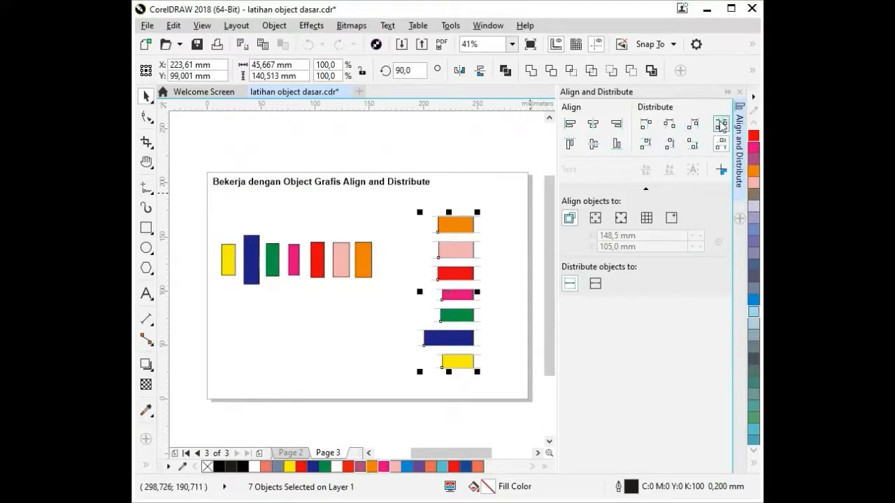
pyautogui.click(722, 126)
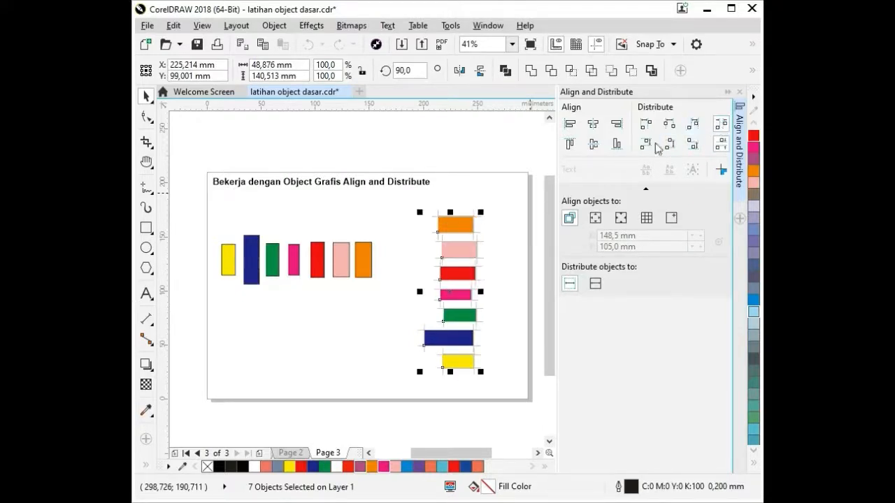